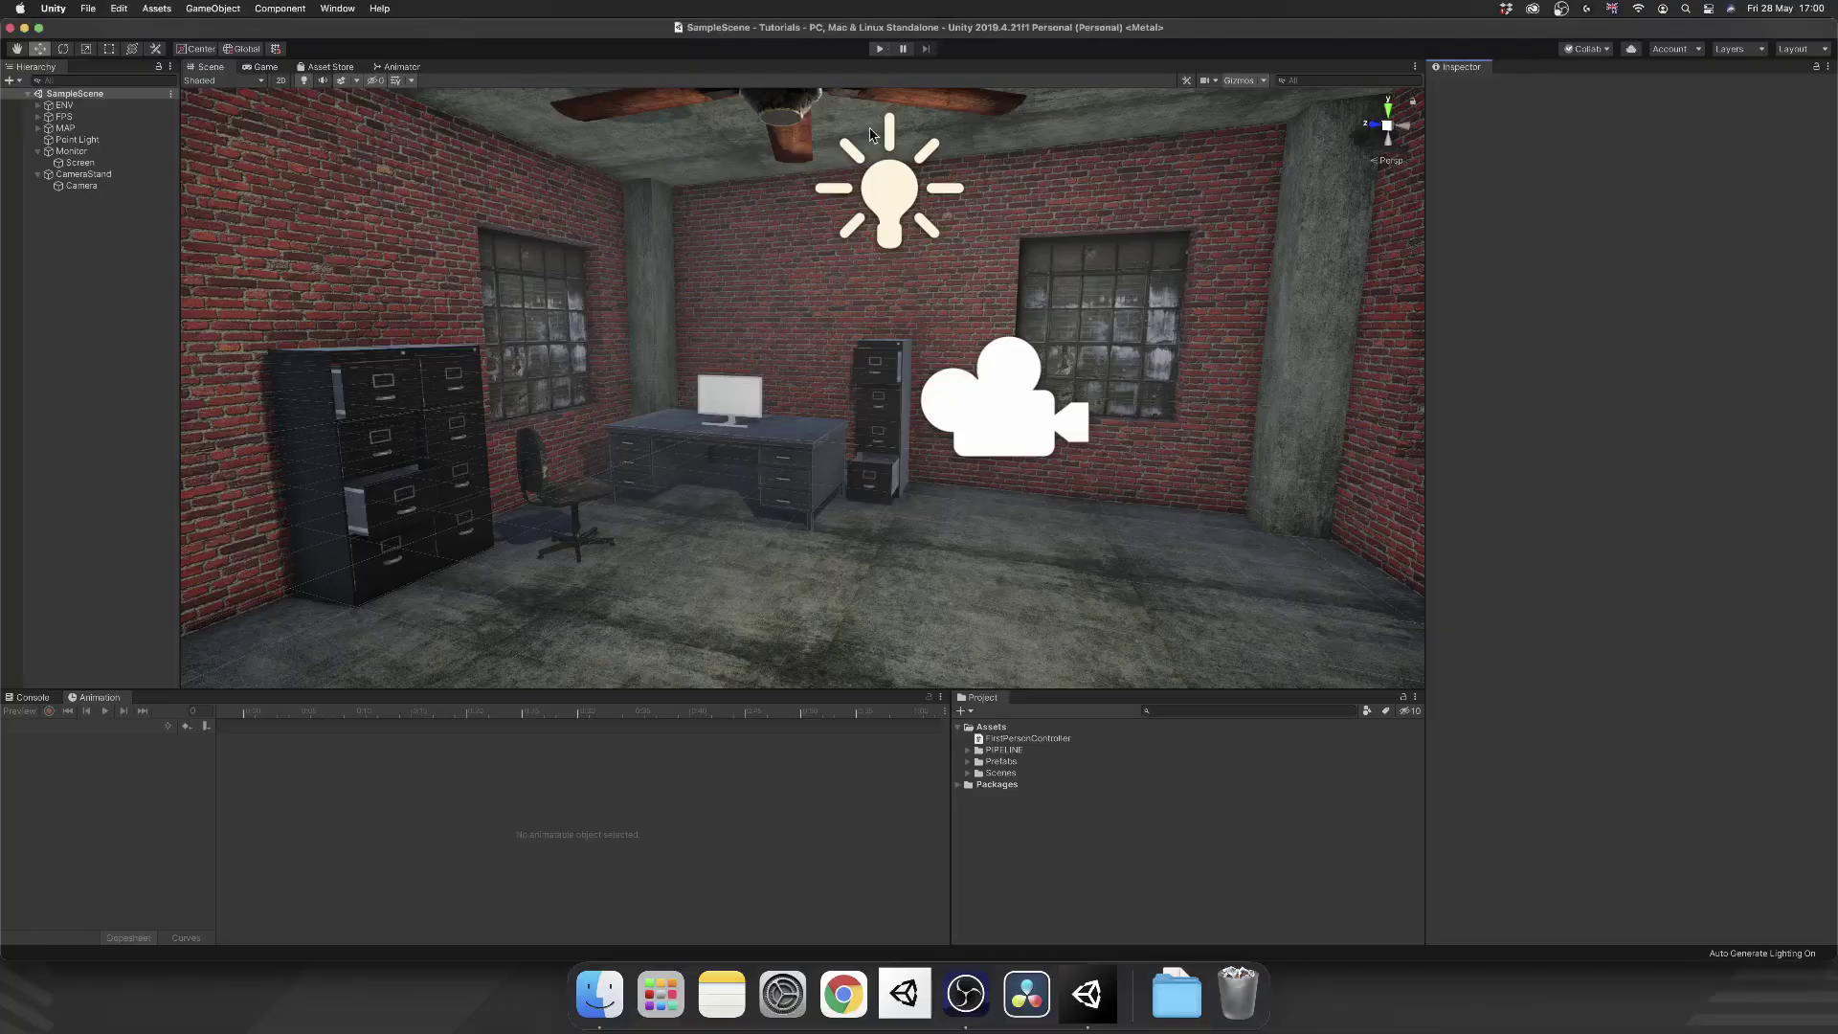
# Orbit the office view up to the wall-mounted security camera and select CameraStand.
pyautogui.press('w')
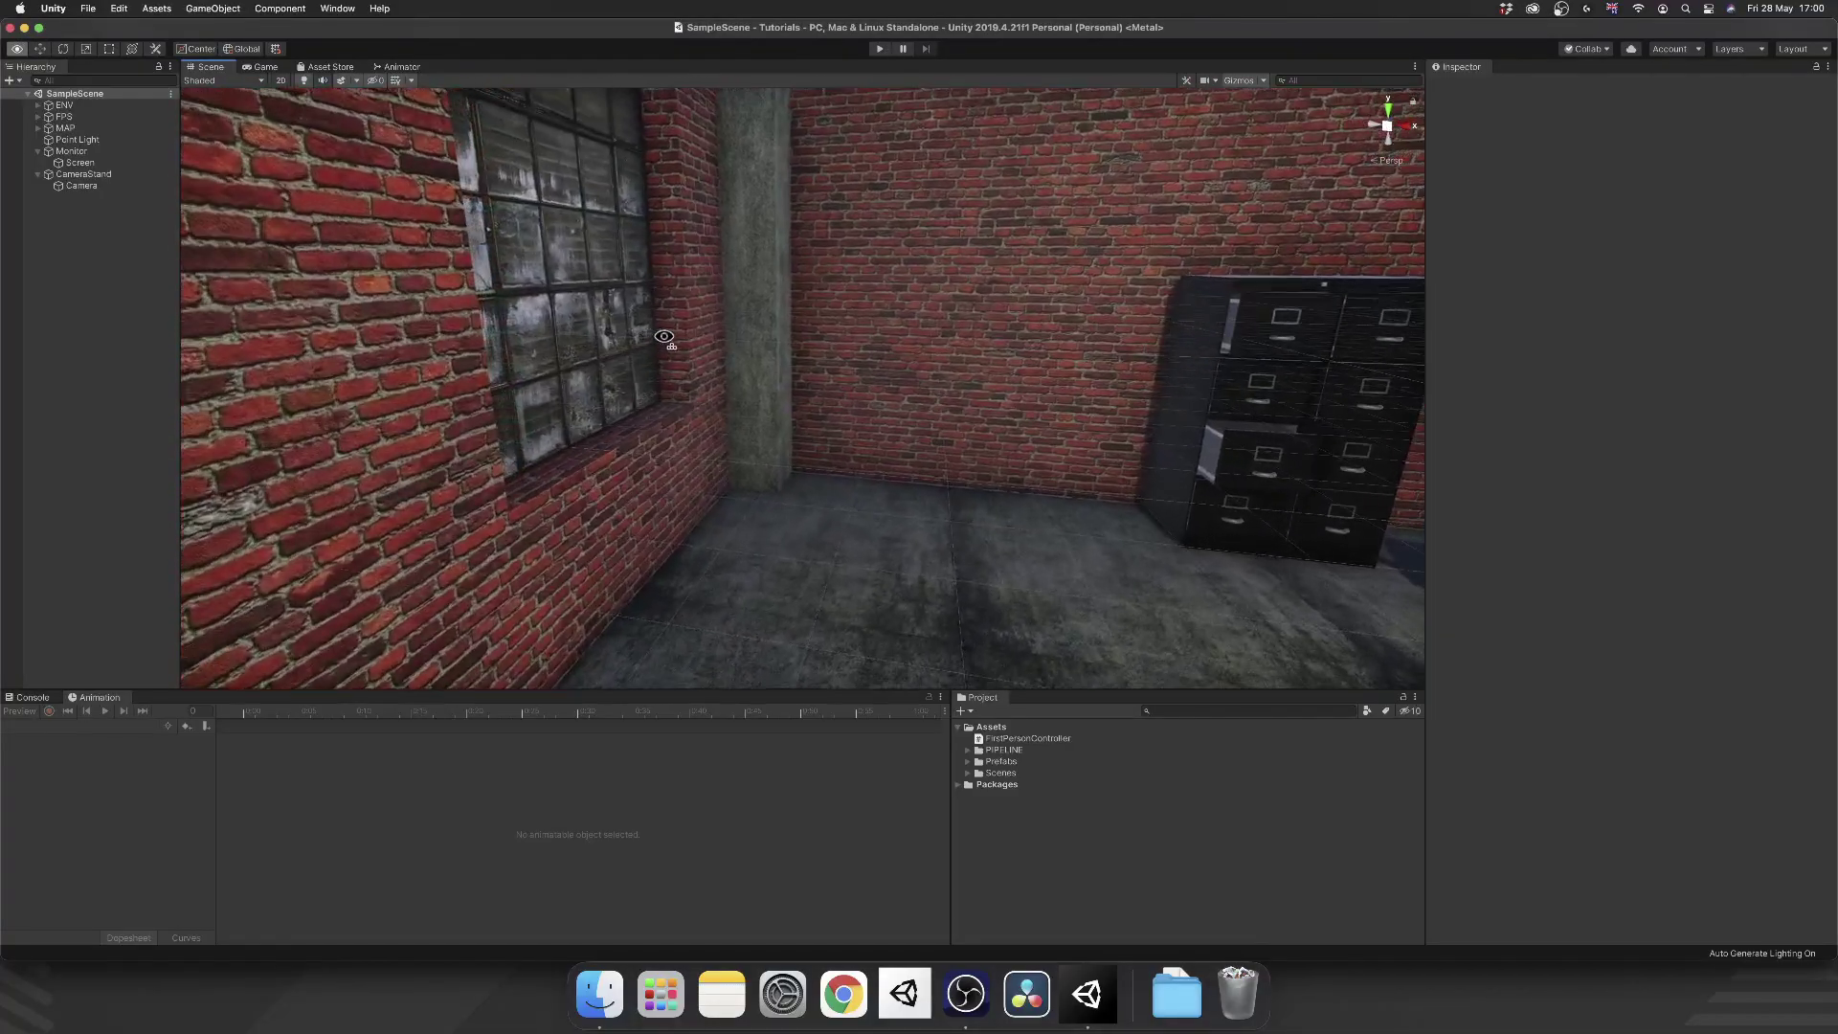
pyautogui.moveTo(827, 310); pyautogui.dragTo(946, 323, button='right')
pyautogui.moveTo(818, 328); pyautogui.dragTo(1003, 287, button='right')
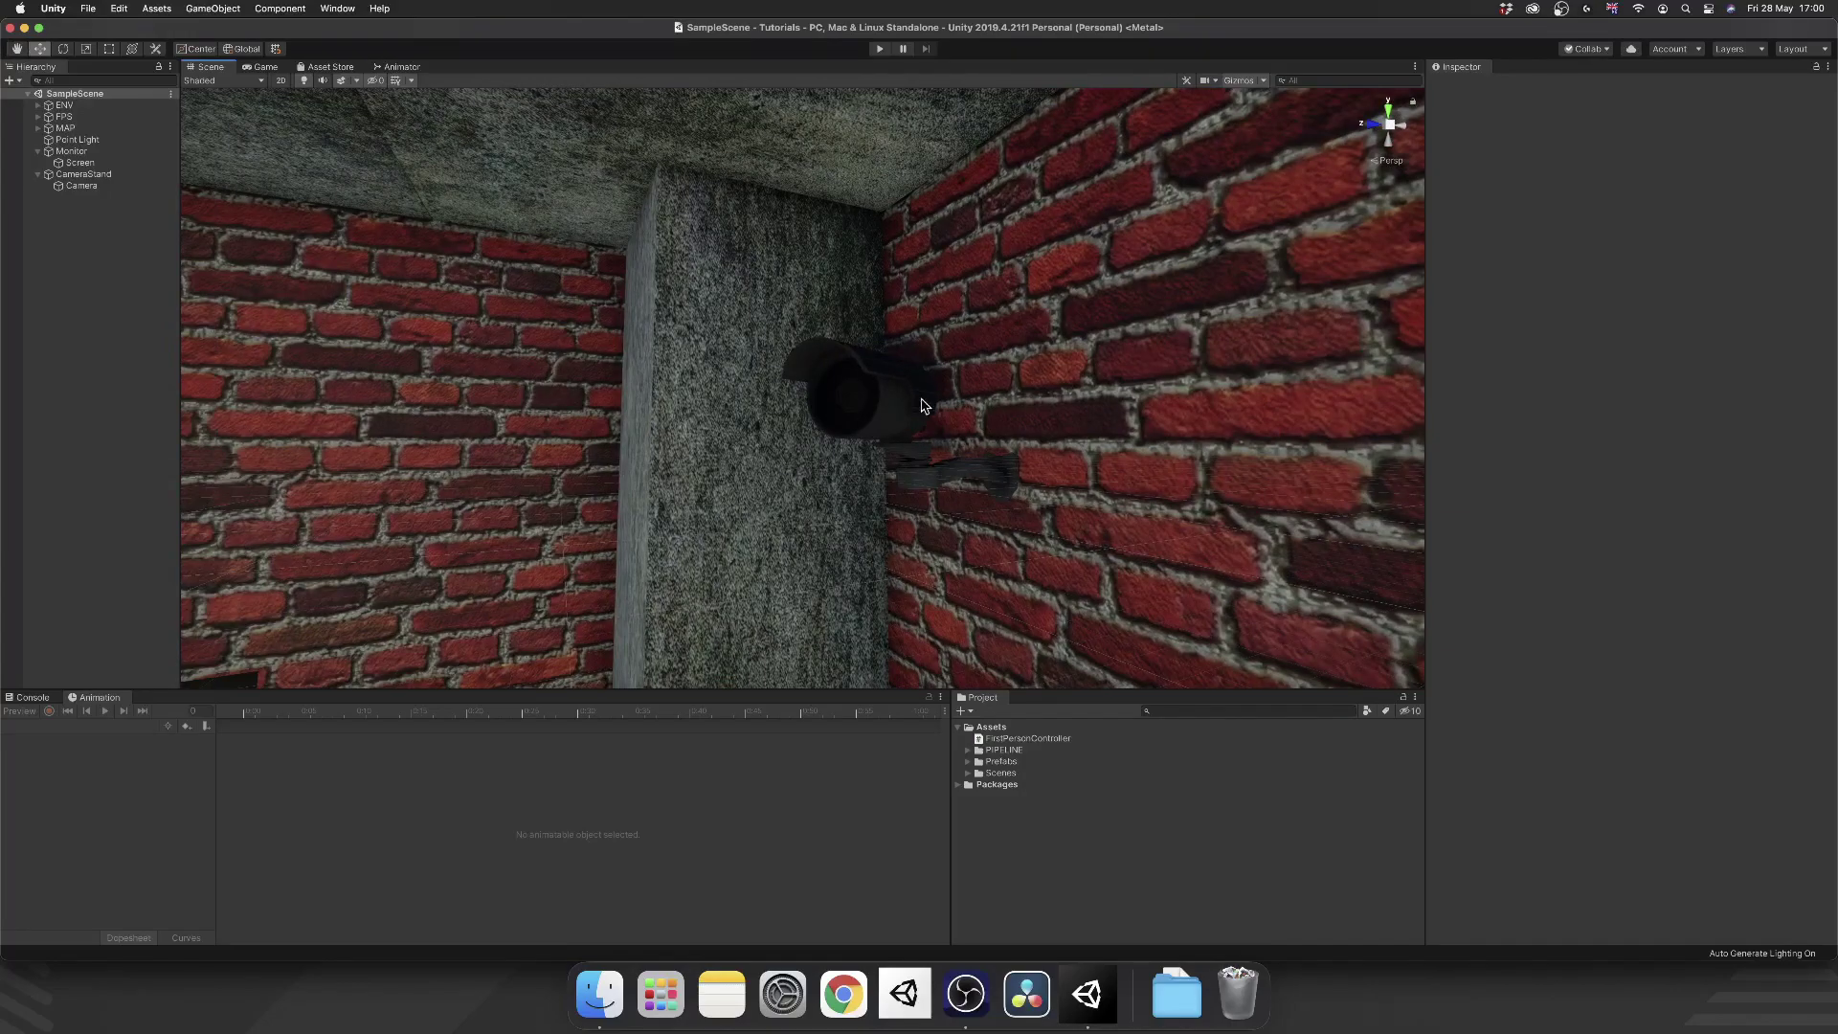
pyautogui.moveTo(909, 415); pyautogui.dragTo(963, 491, button='right')
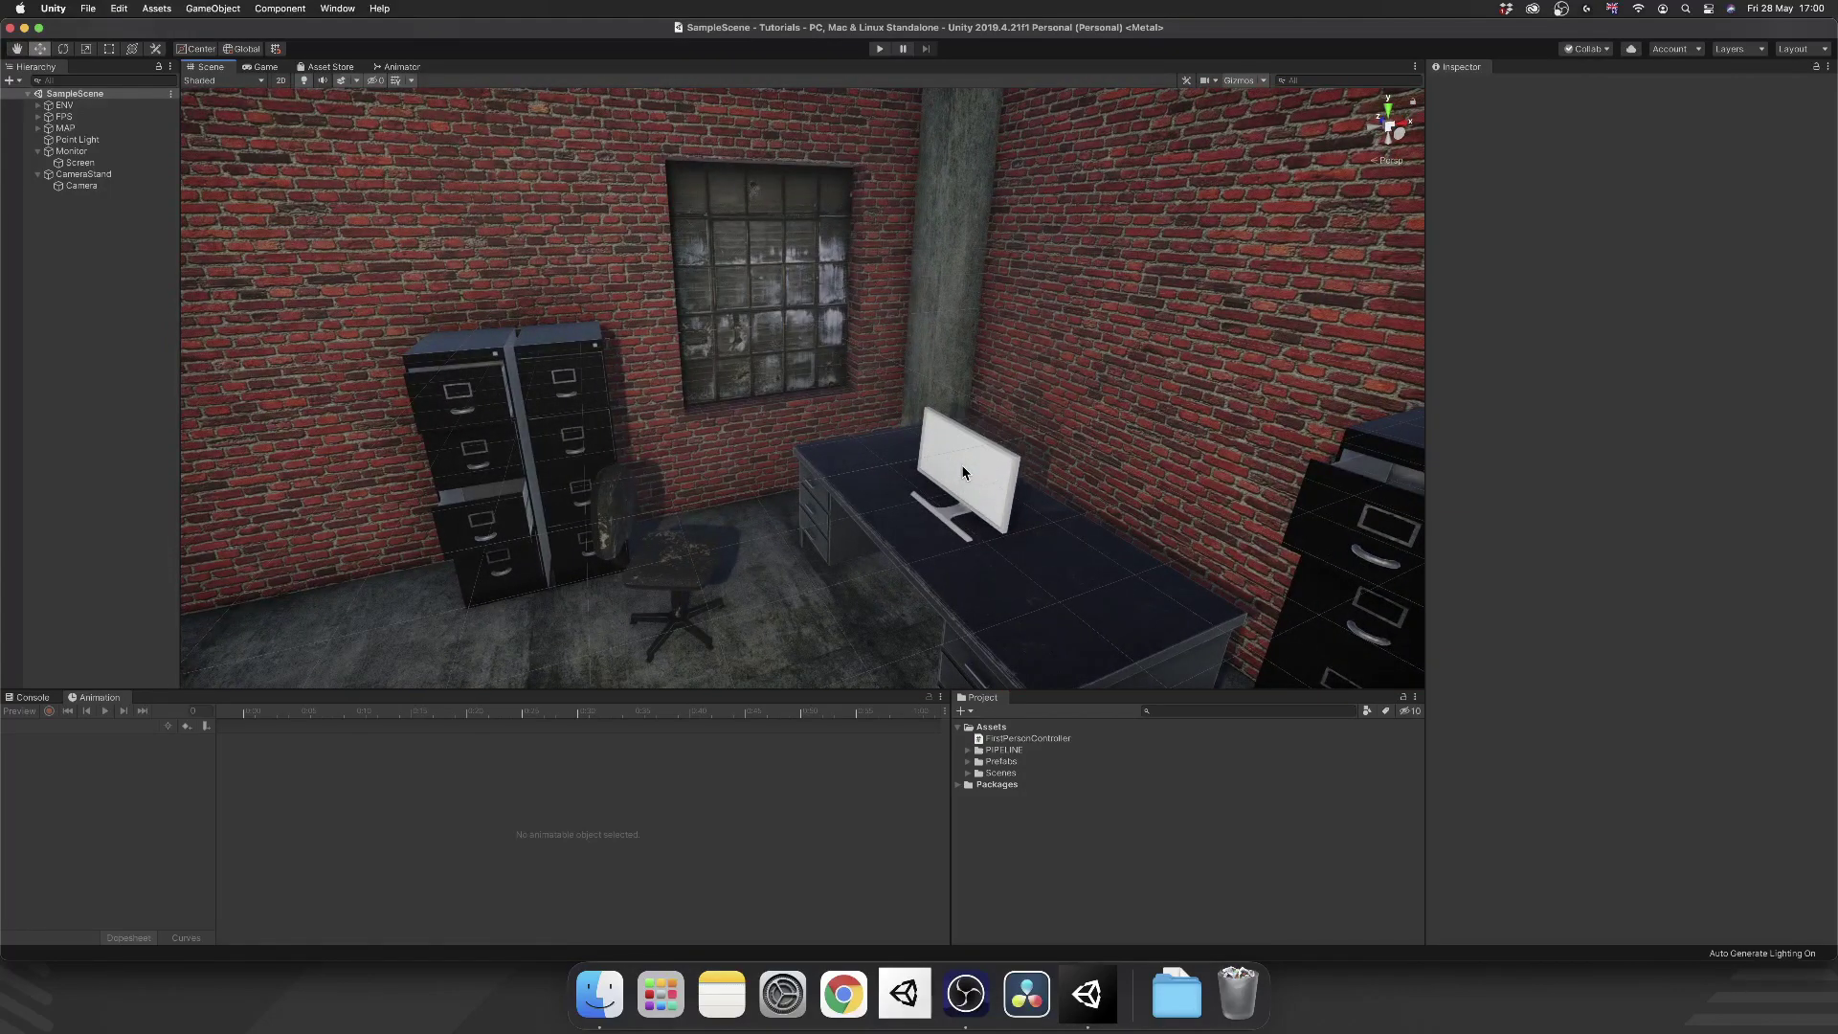
pyautogui.moveTo(880, 405); pyautogui.dragTo(670, 285, button='right')
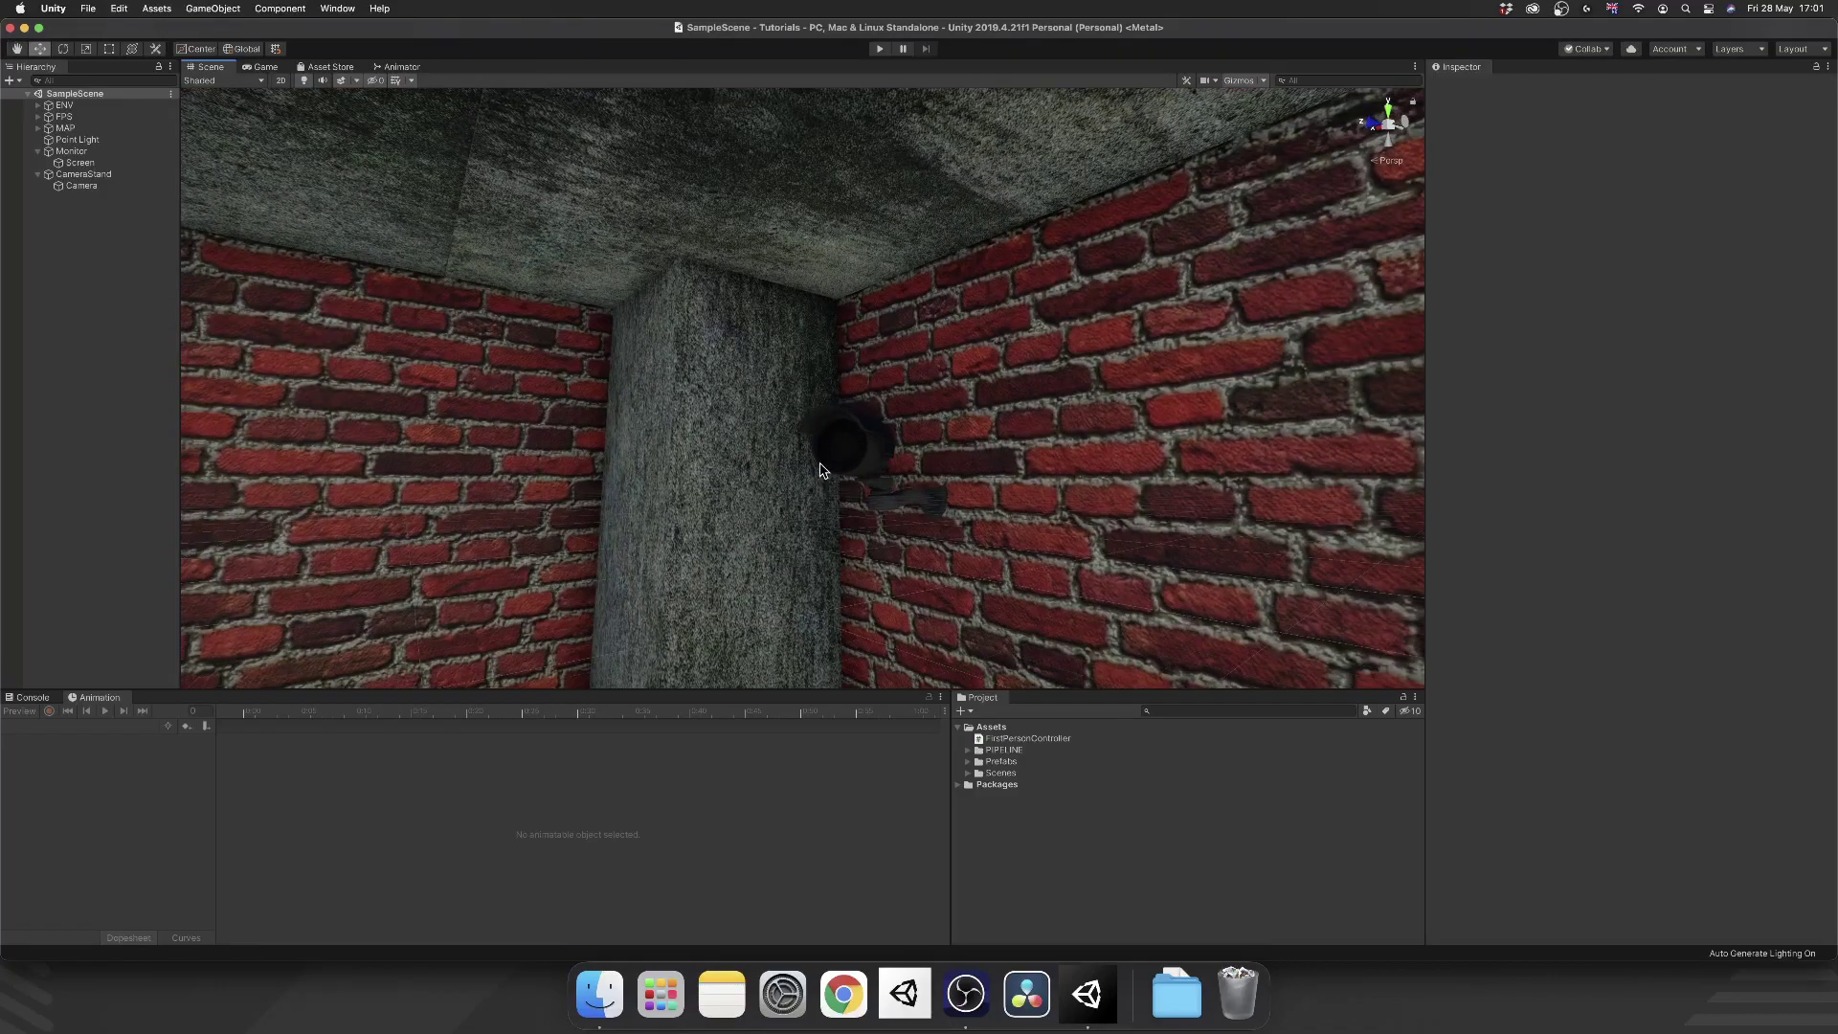
pyautogui.click(928, 461)
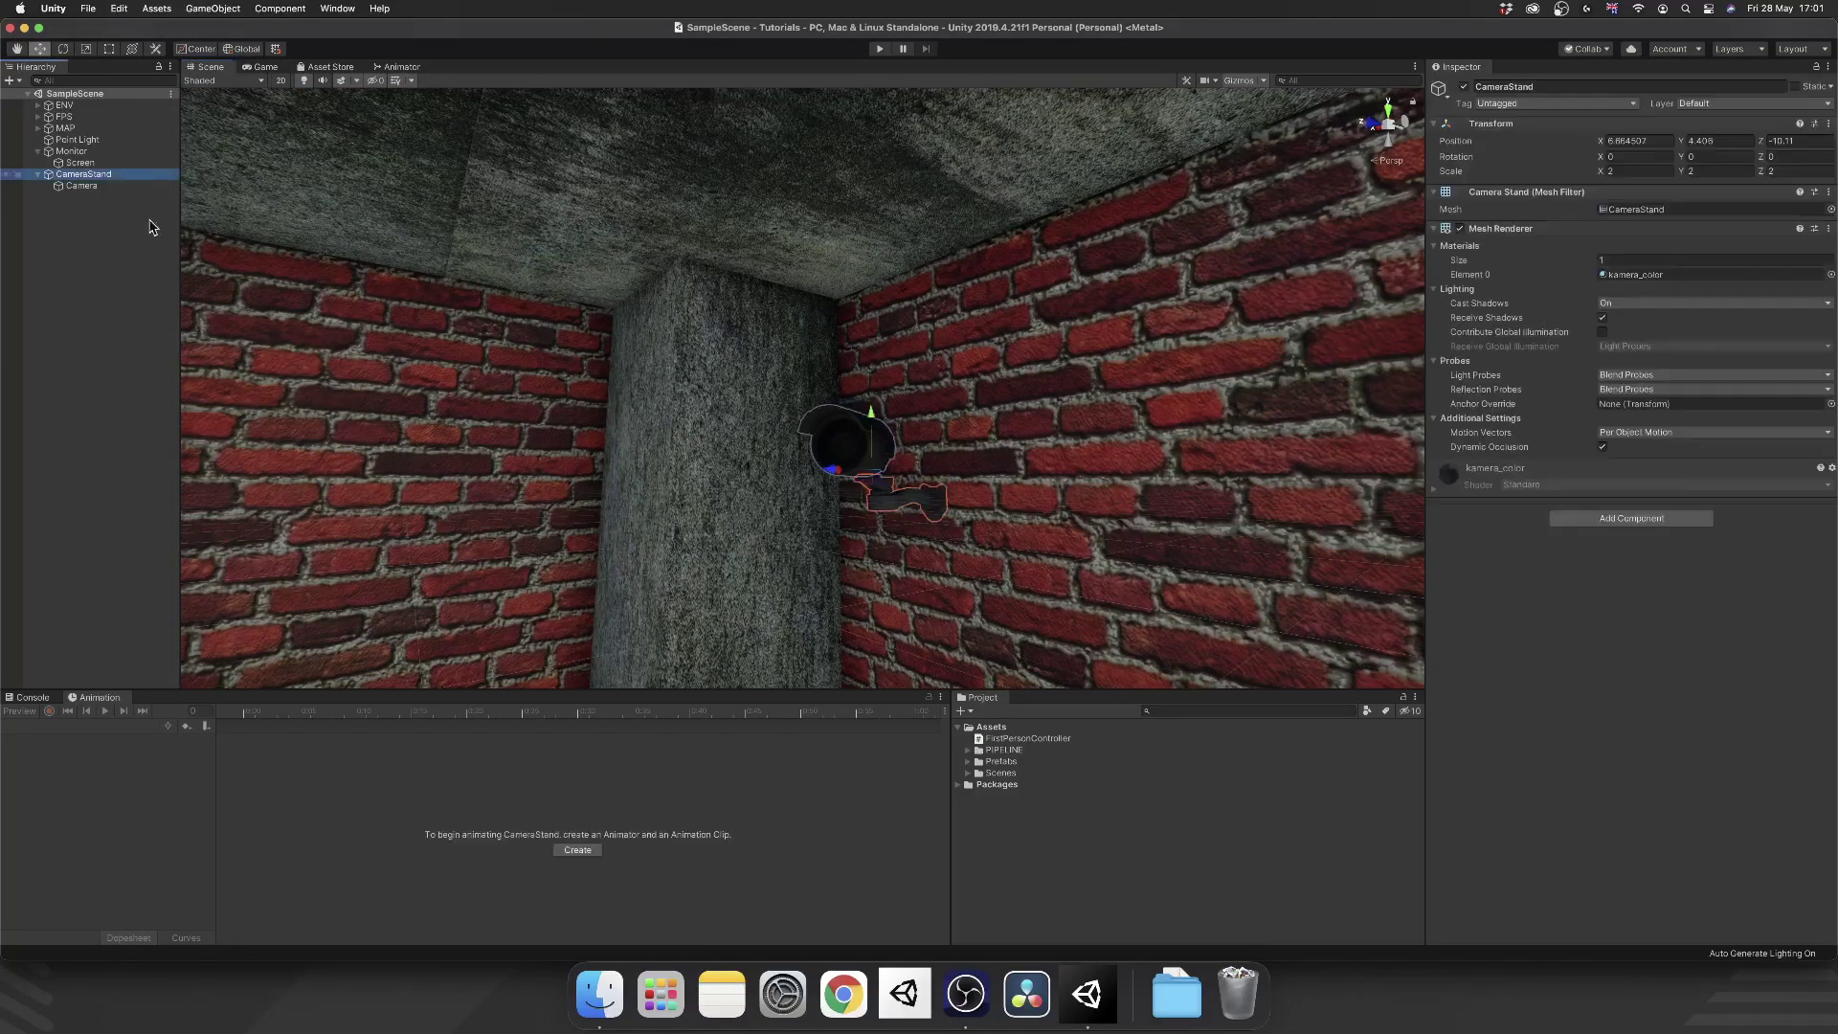
pyautogui.moveTo(852, 425); pyautogui.dragTo(844, 380, button='right')
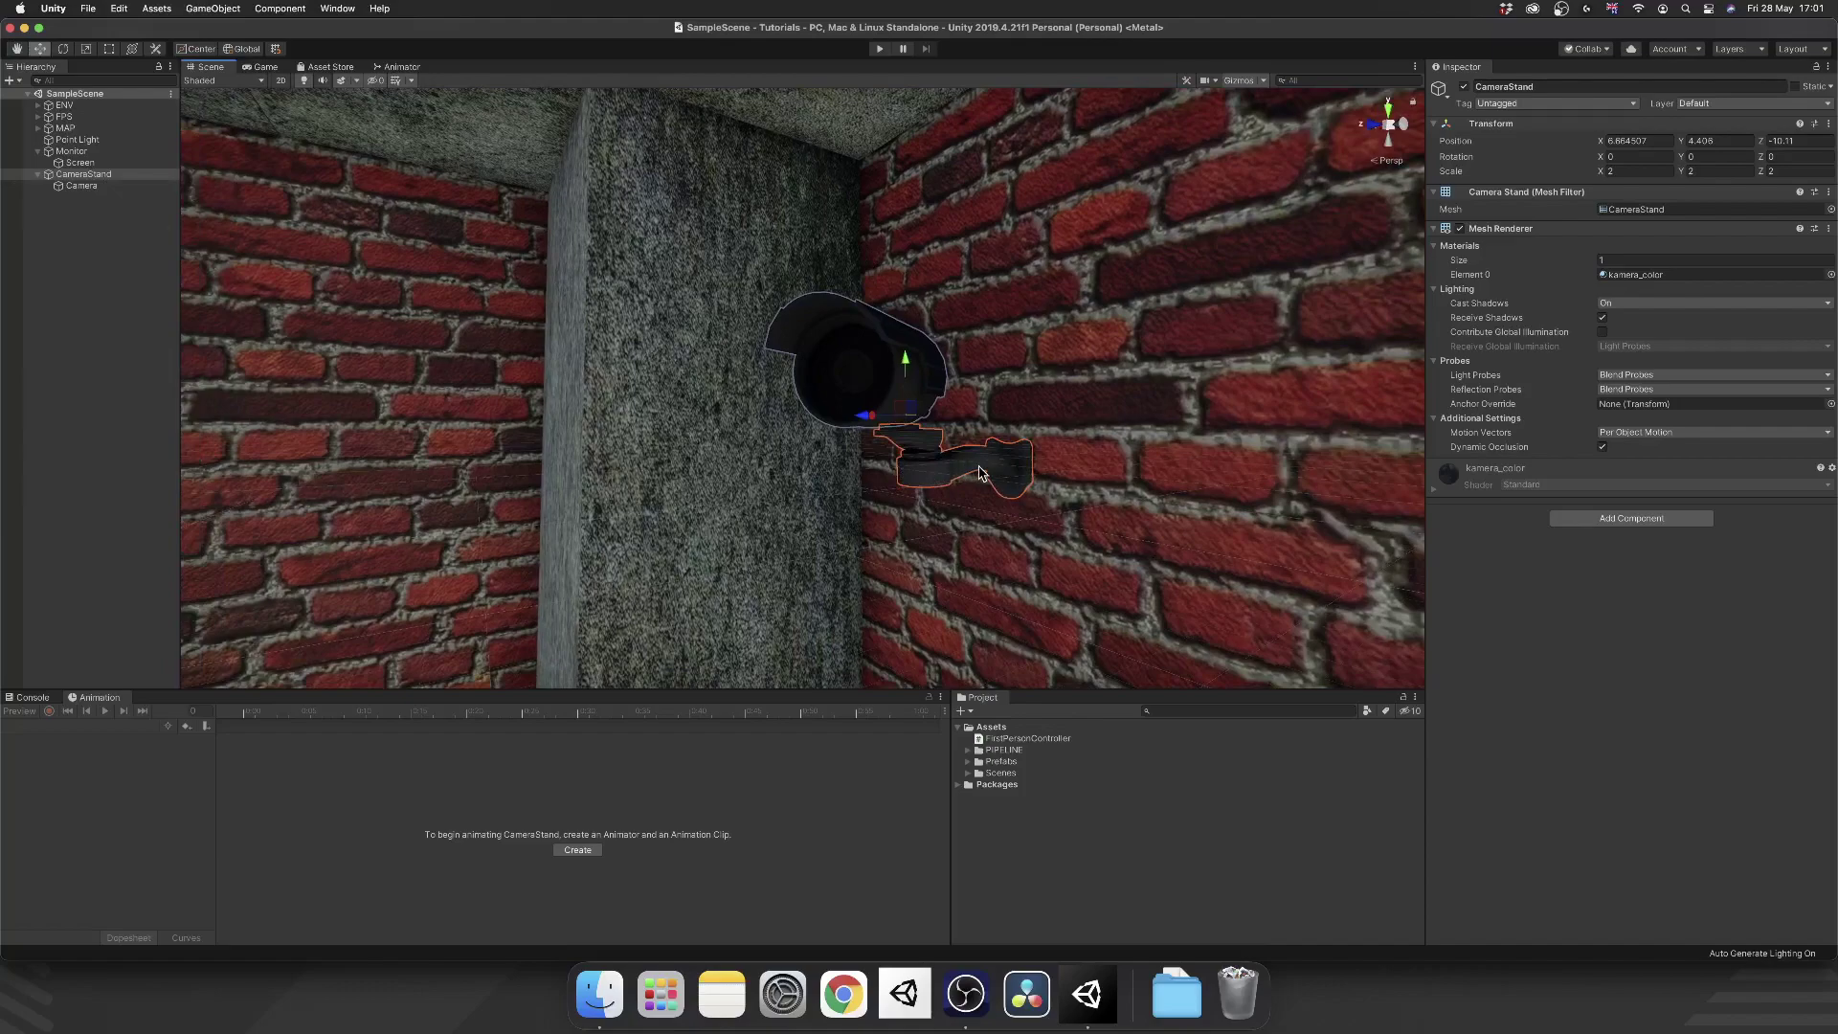
# Select the Camera mesh inside CameraStand, test-rotate it, then undo the rotation.
pyautogui.click(82, 188)
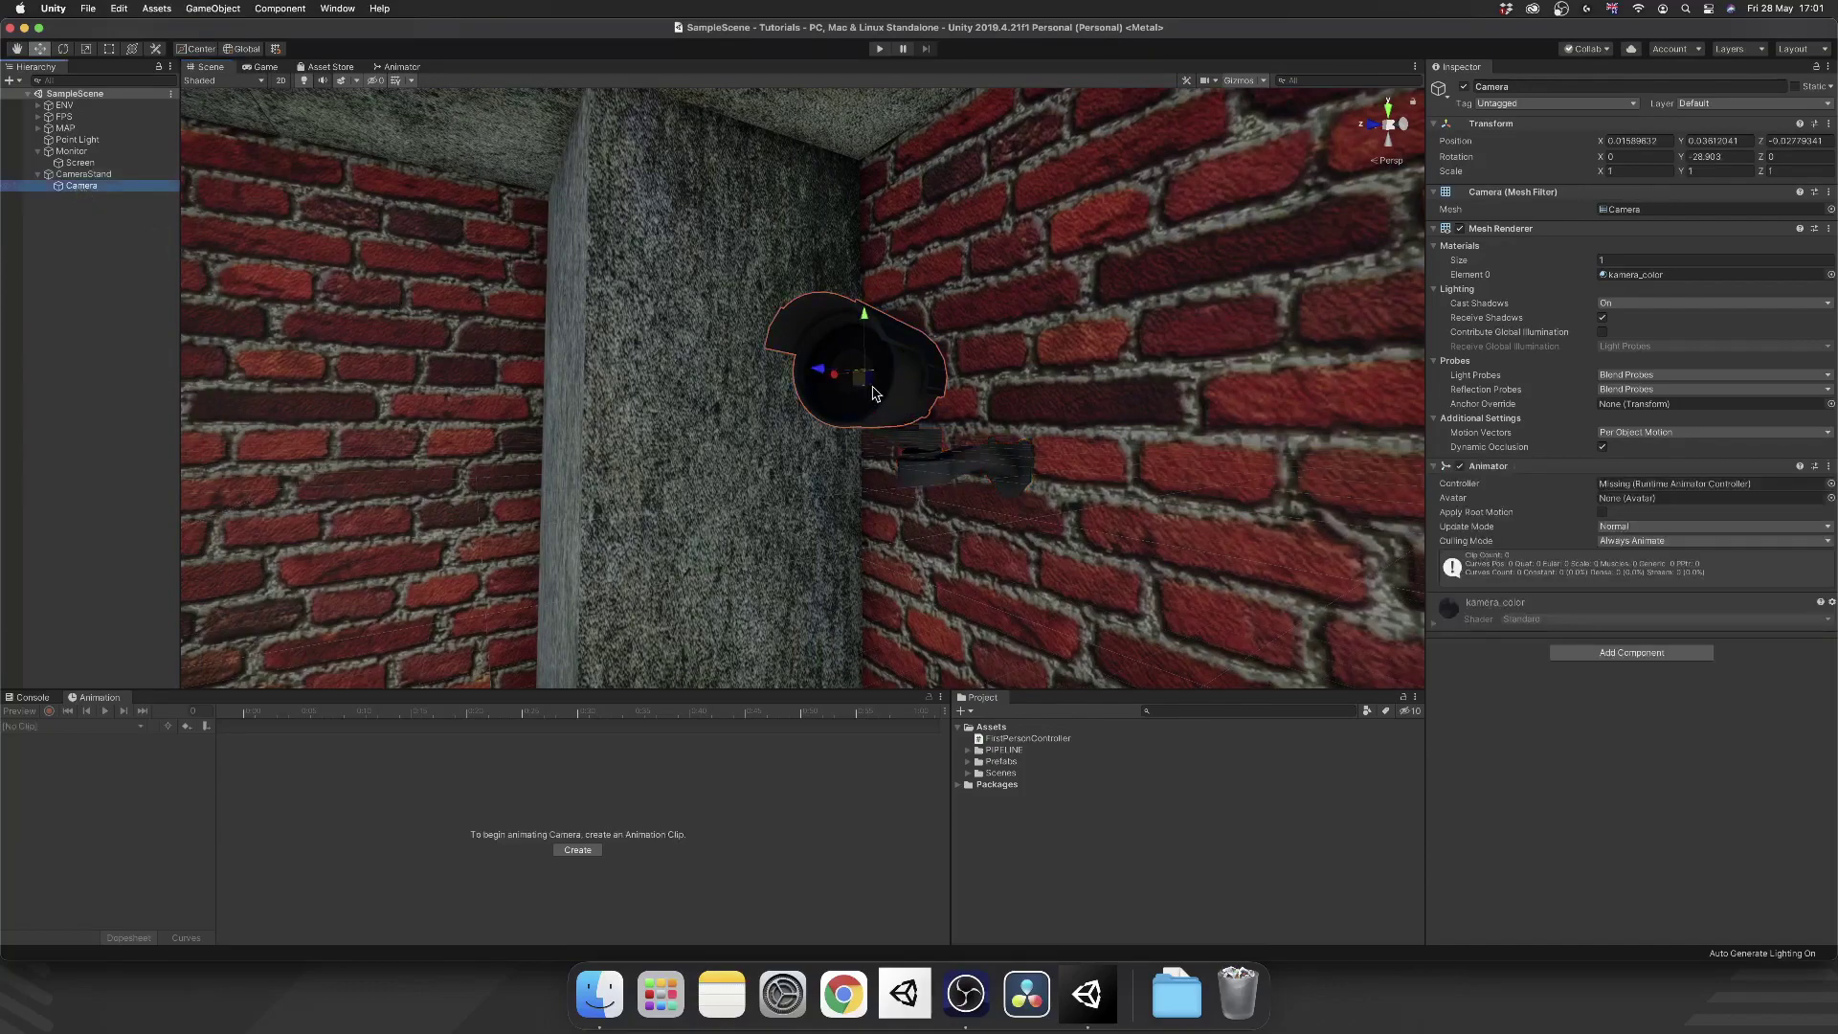
pyautogui.click(63, 48)
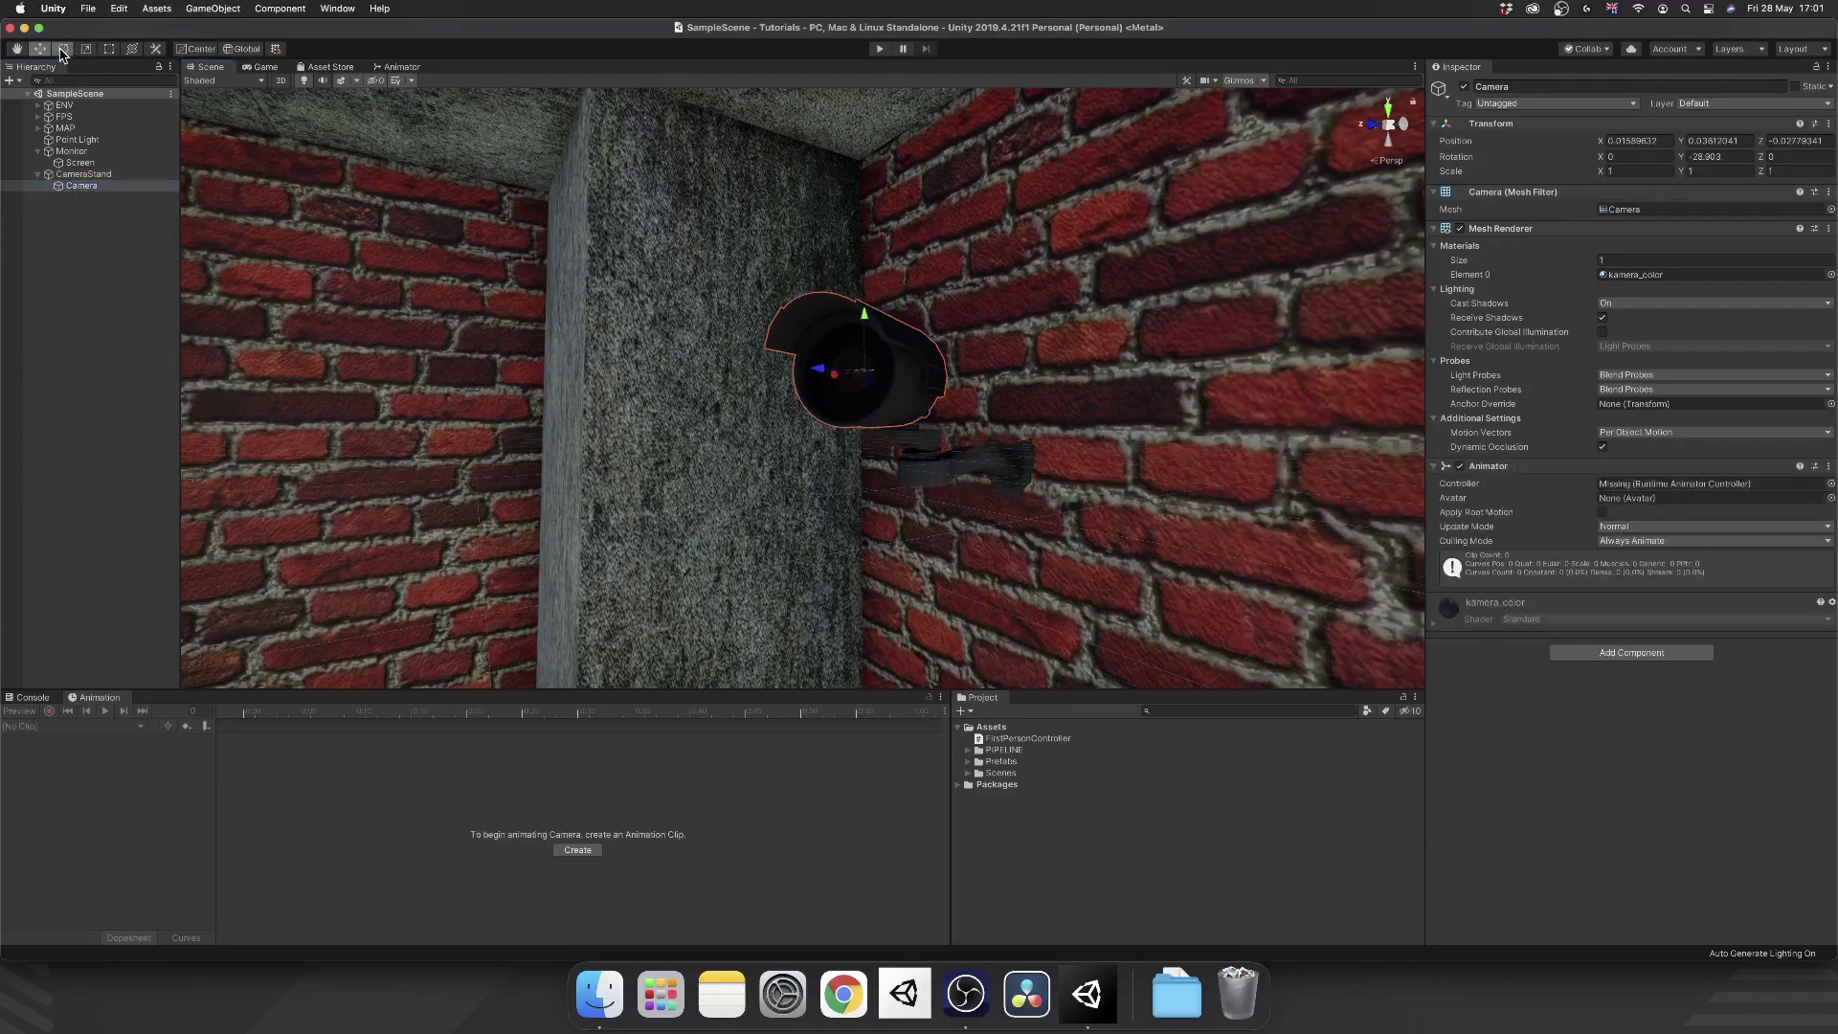
pyautogui.moveTo(863, 371)
pyautogui.mouseDown()
pyautogui.moveTo(813, 373)
pyautogui.moveTo(829, 383)
pyautogui.mouseUp()
pyautogui.press('super+z')
# Add a child camera to the Camera mesh, remove its Audio Listener, and move it to the lens.
pyautogui.rightClick(87, 189)
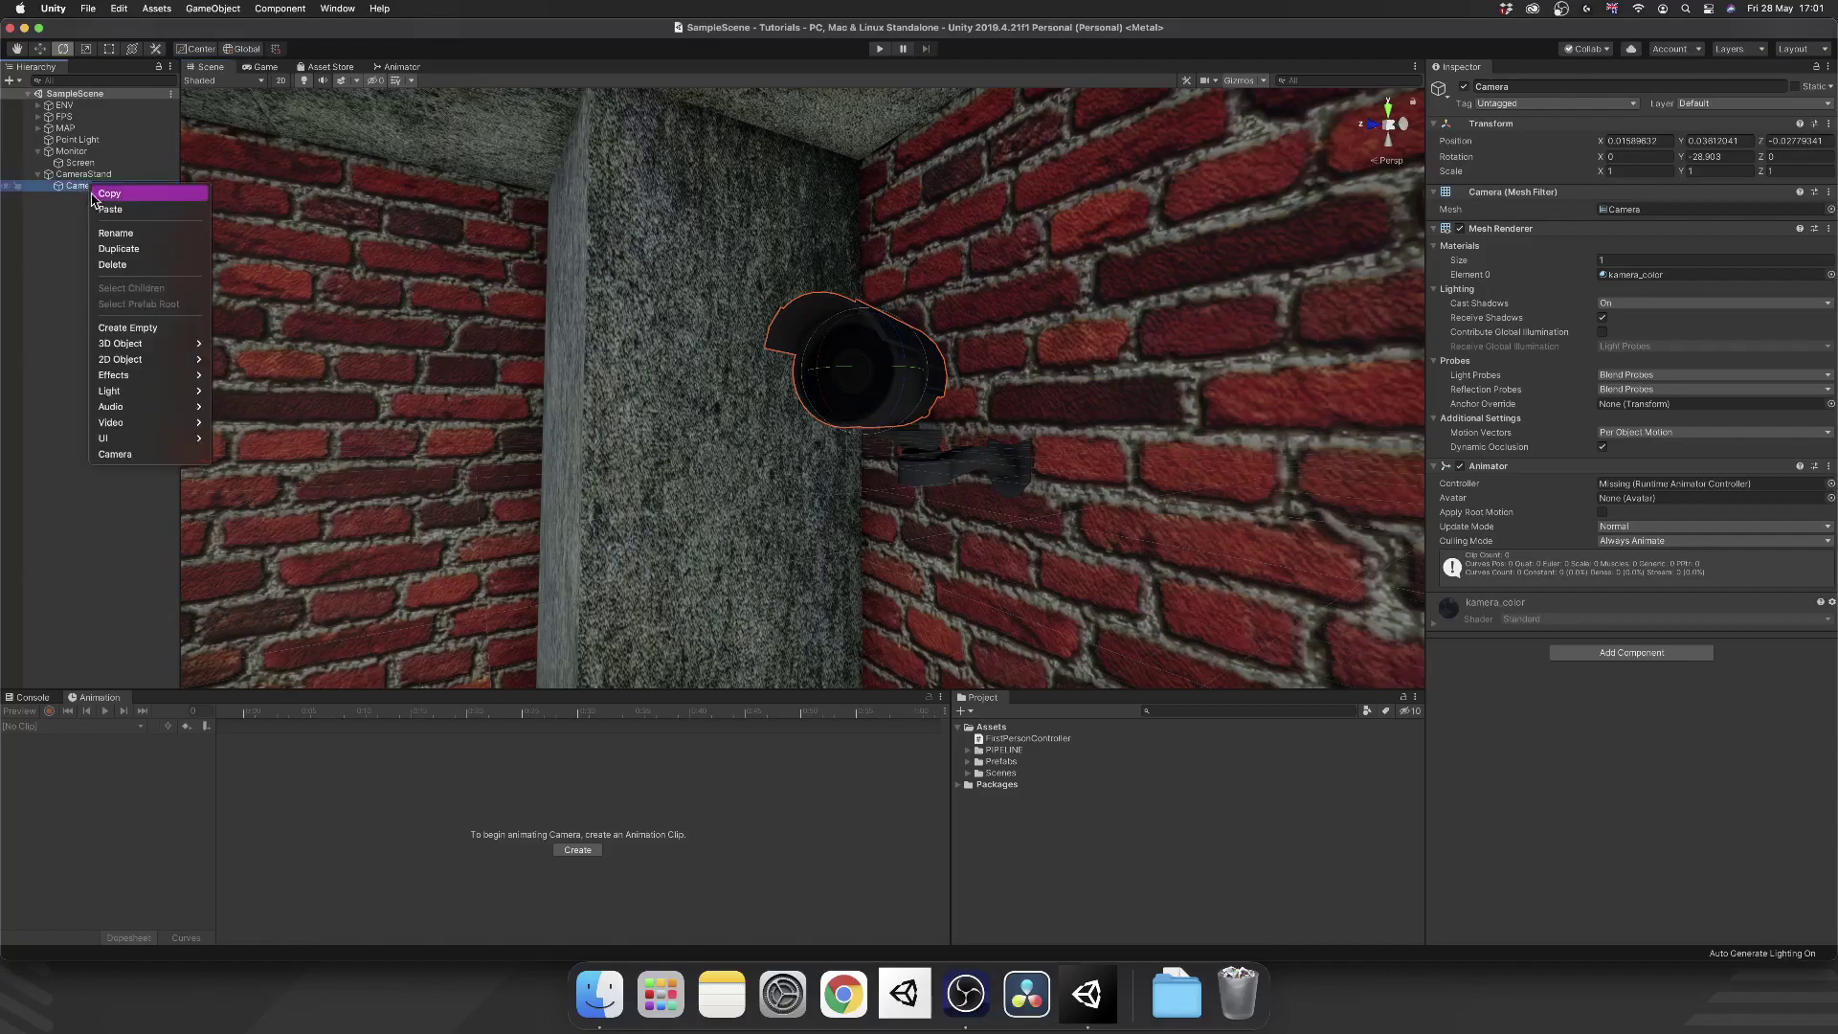
pyautogui.click(131, 454)
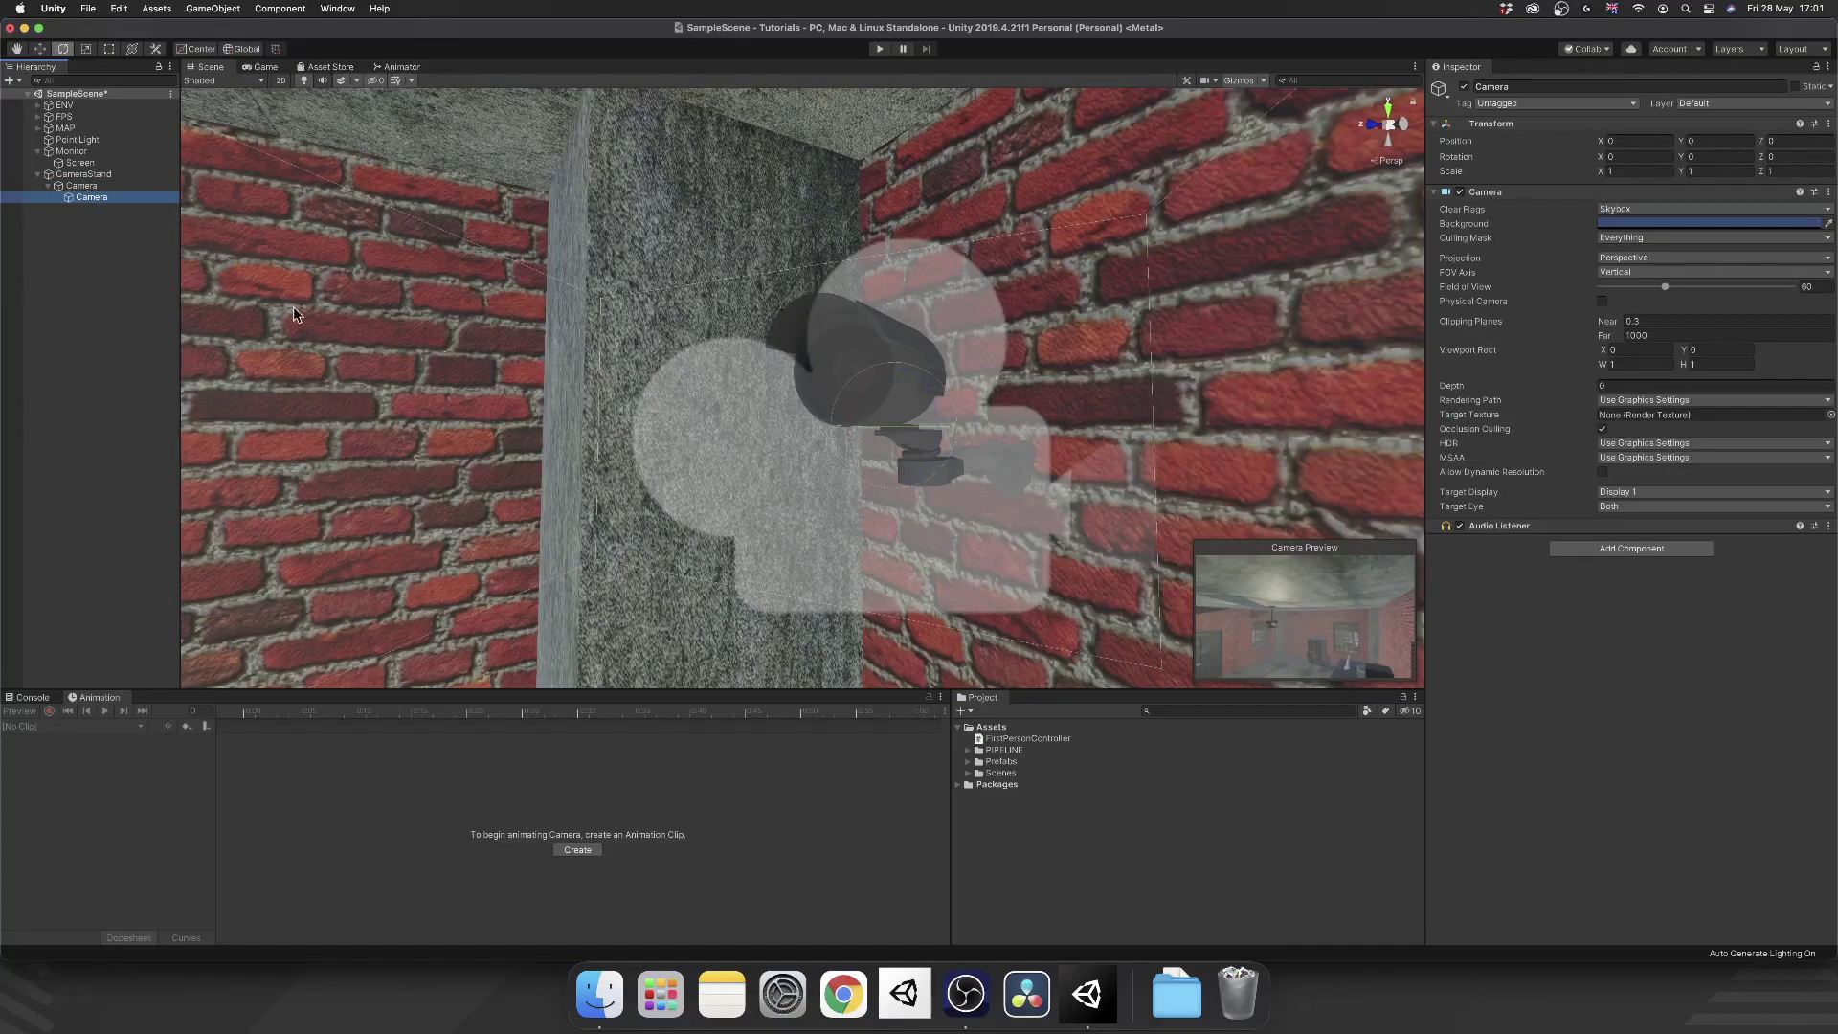
pyautogui.rightClick(1519, 533)
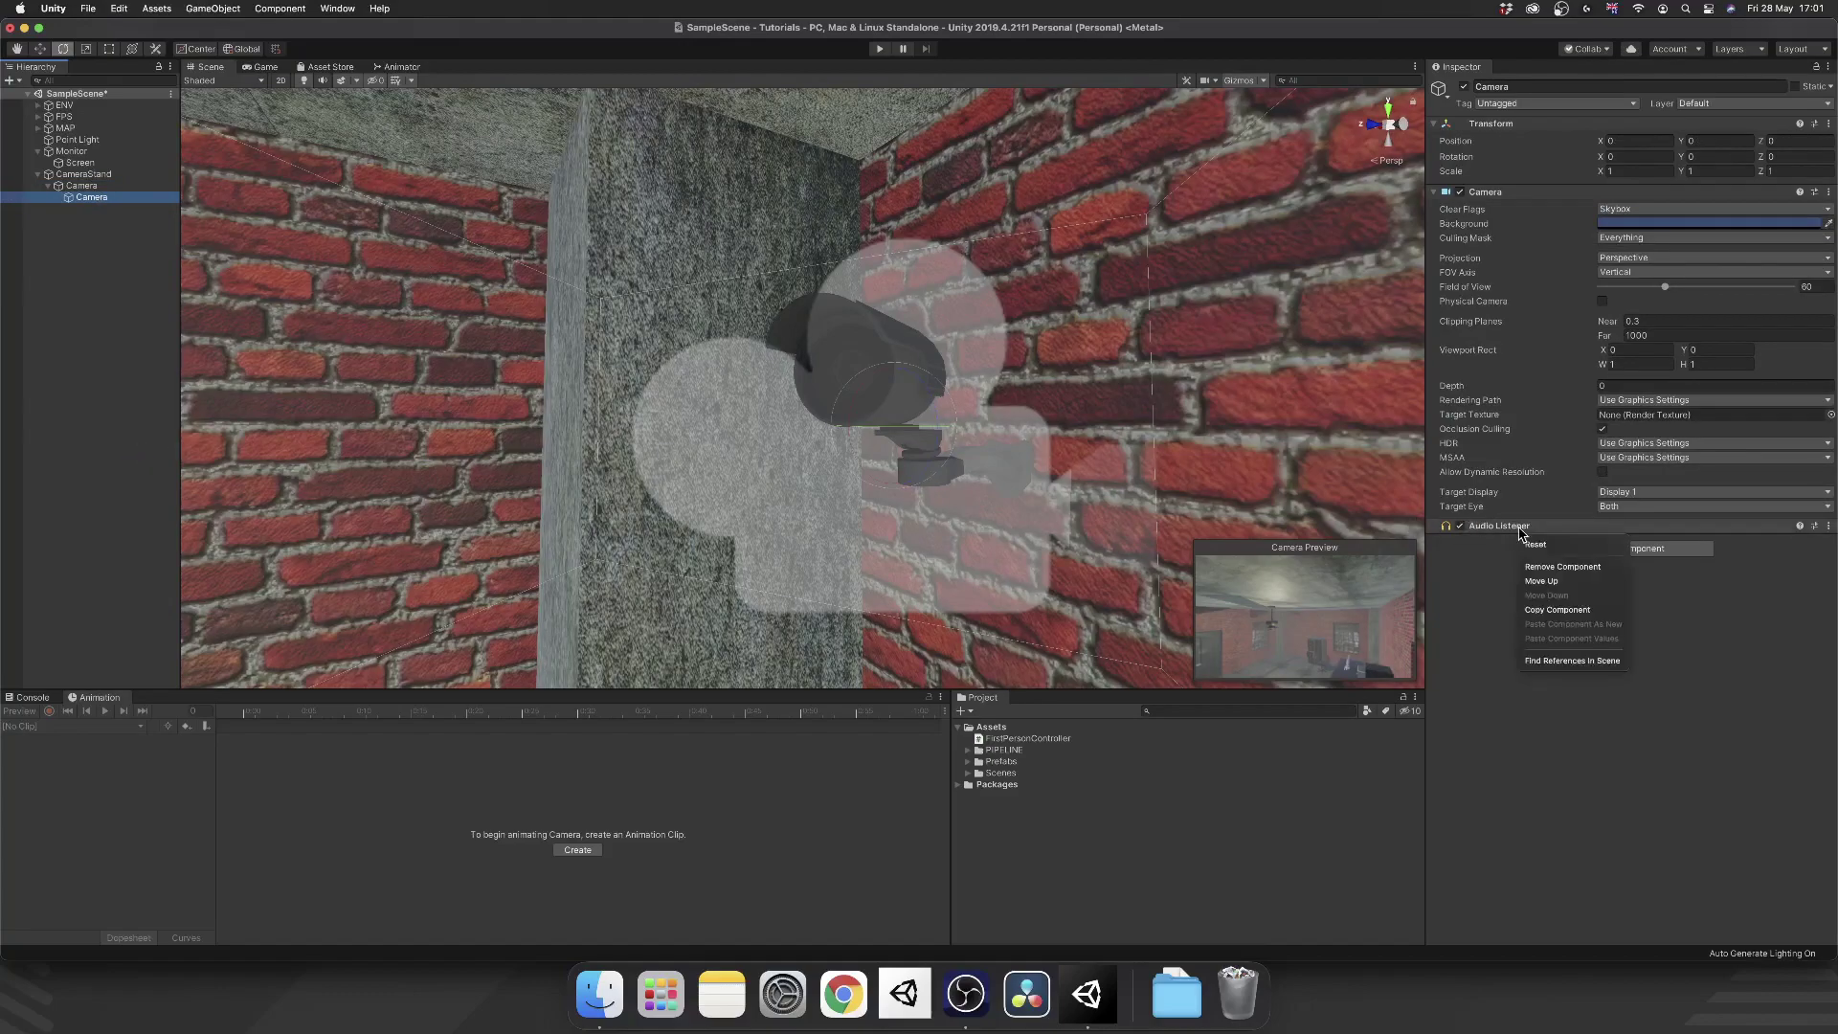
pyautogui.click(1551, 566)
pyautogui.press('w')
pyautogui.keyDown('alt'); pyautogui.moveTo(1068, 363); pyautogui.dragTo(1114, 281); pyautogui.keyUp('alt')
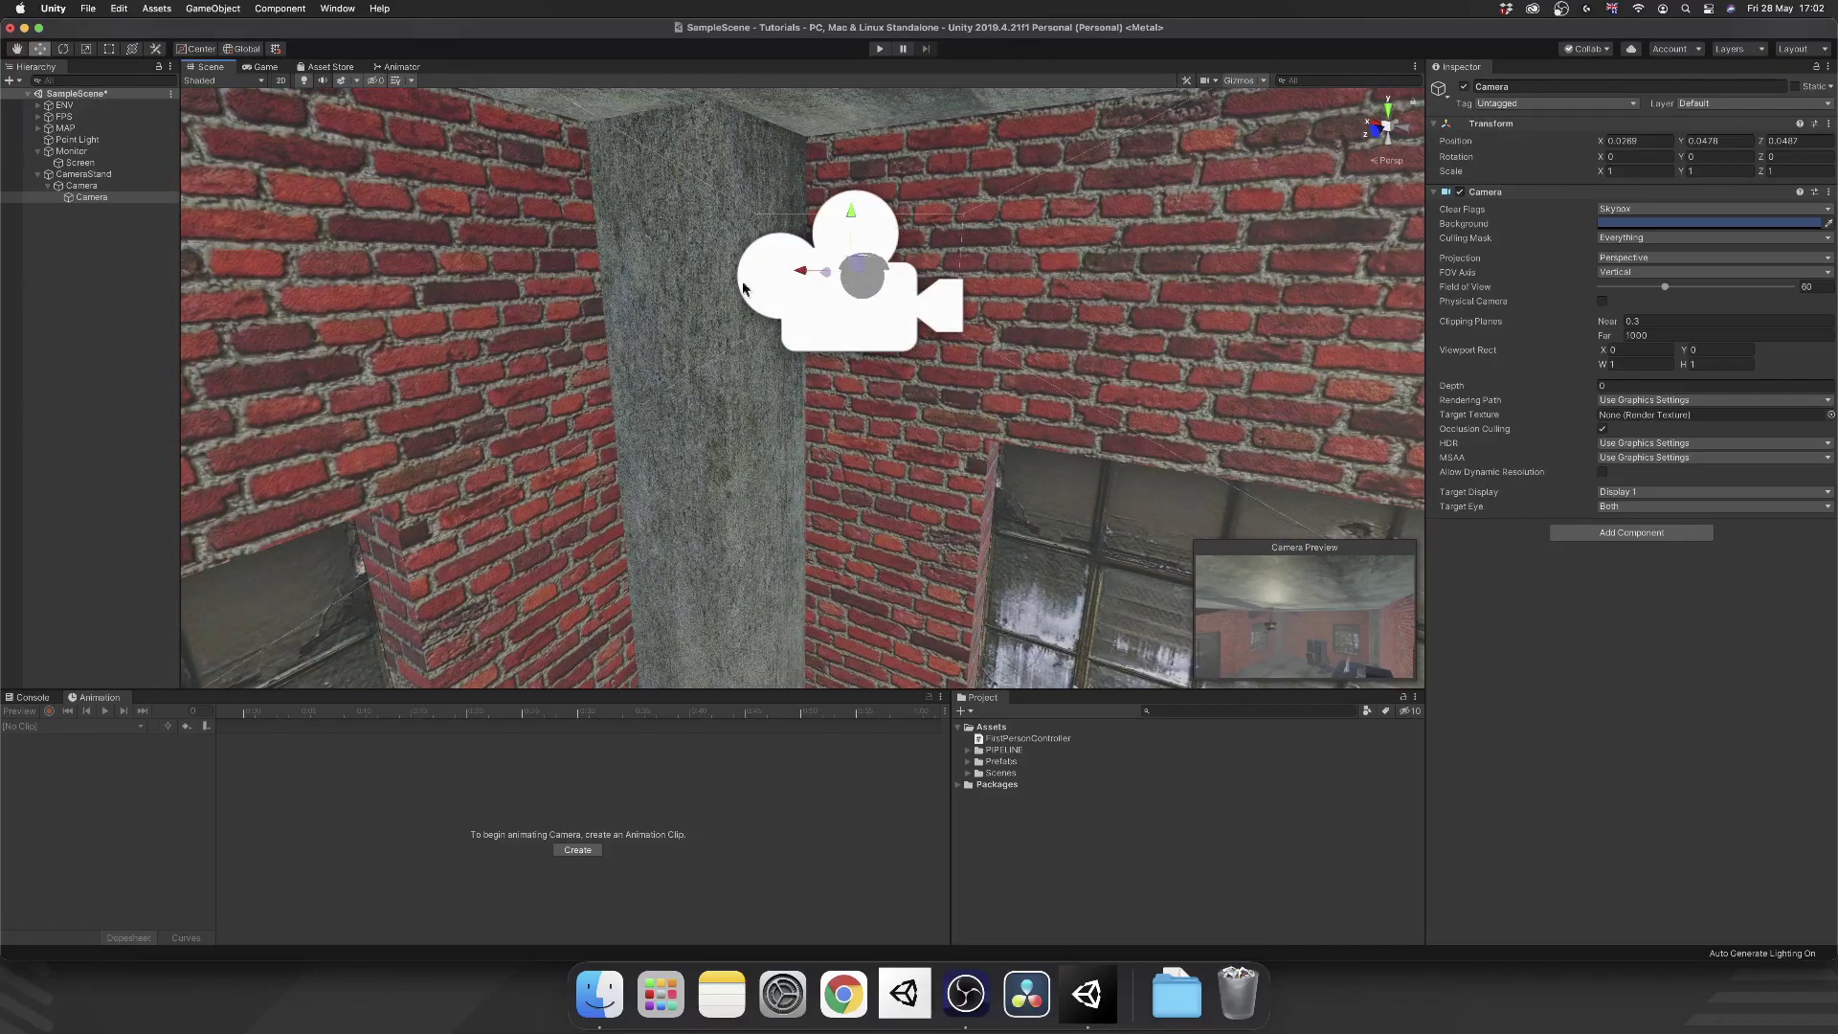
pyautogui.click(78, 118)
pyautogui.click(878, 49)
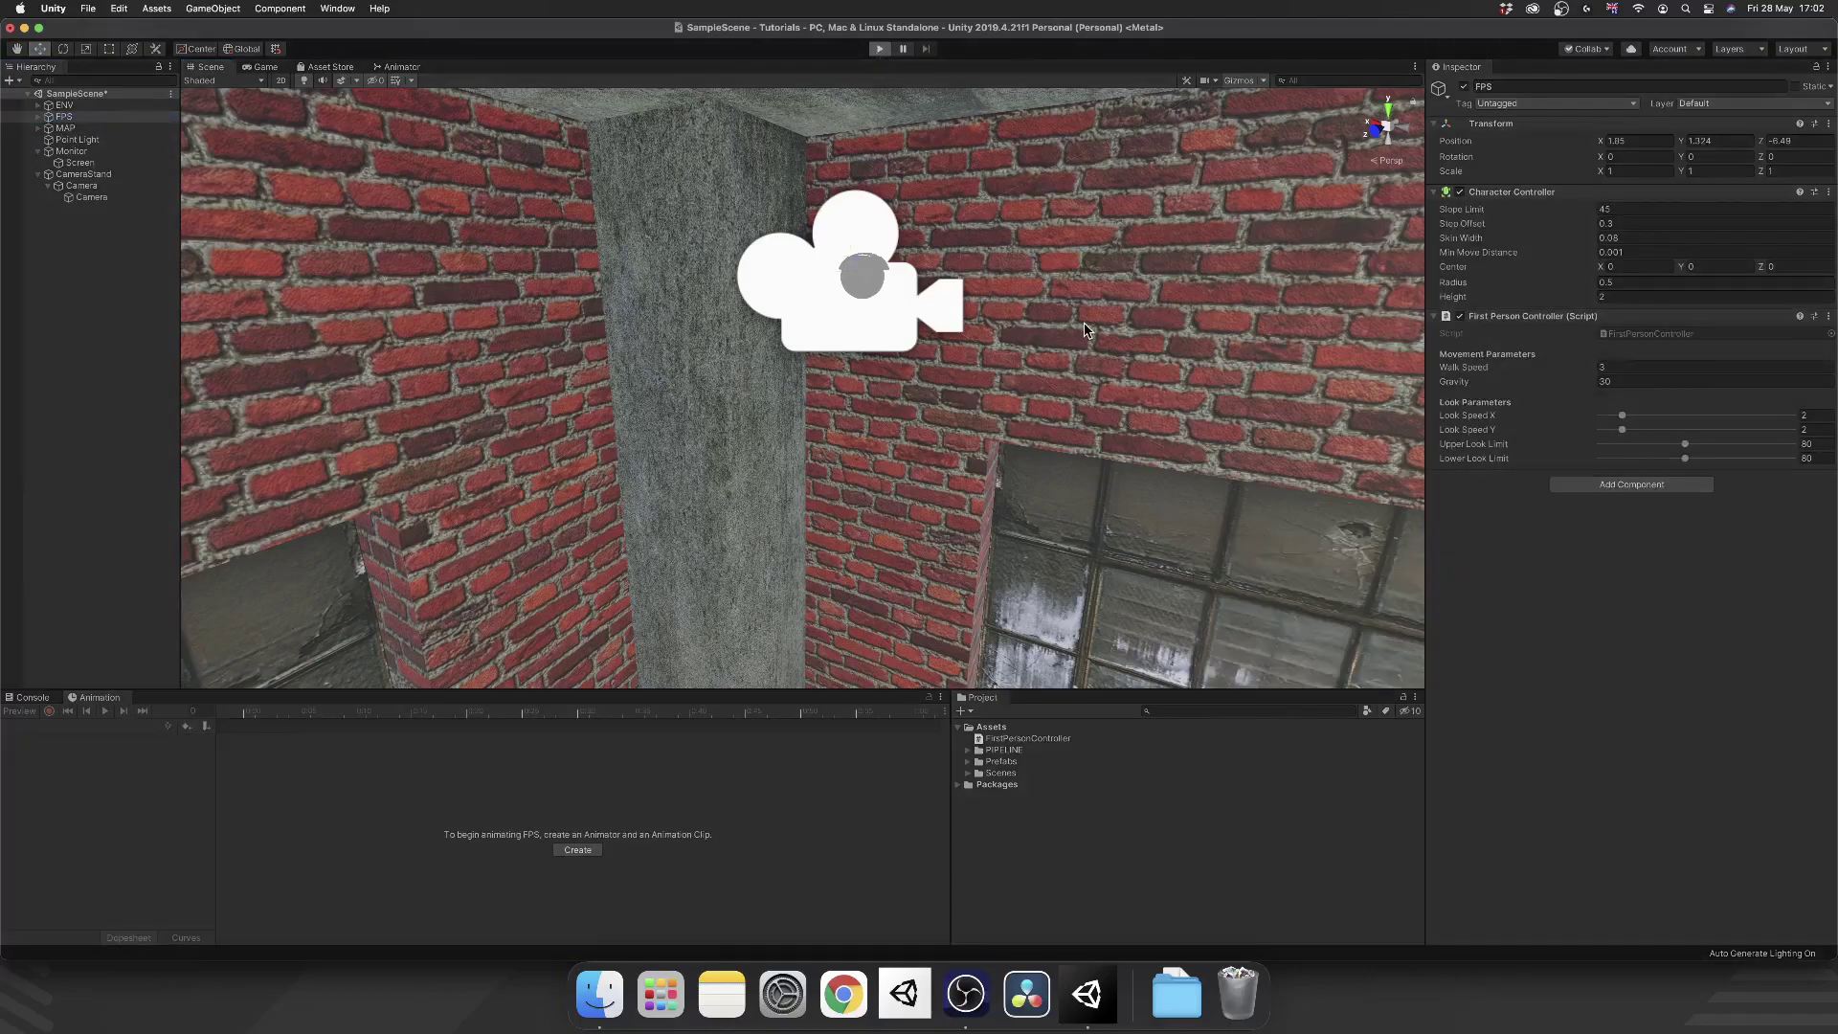
pyautogui.press('w')
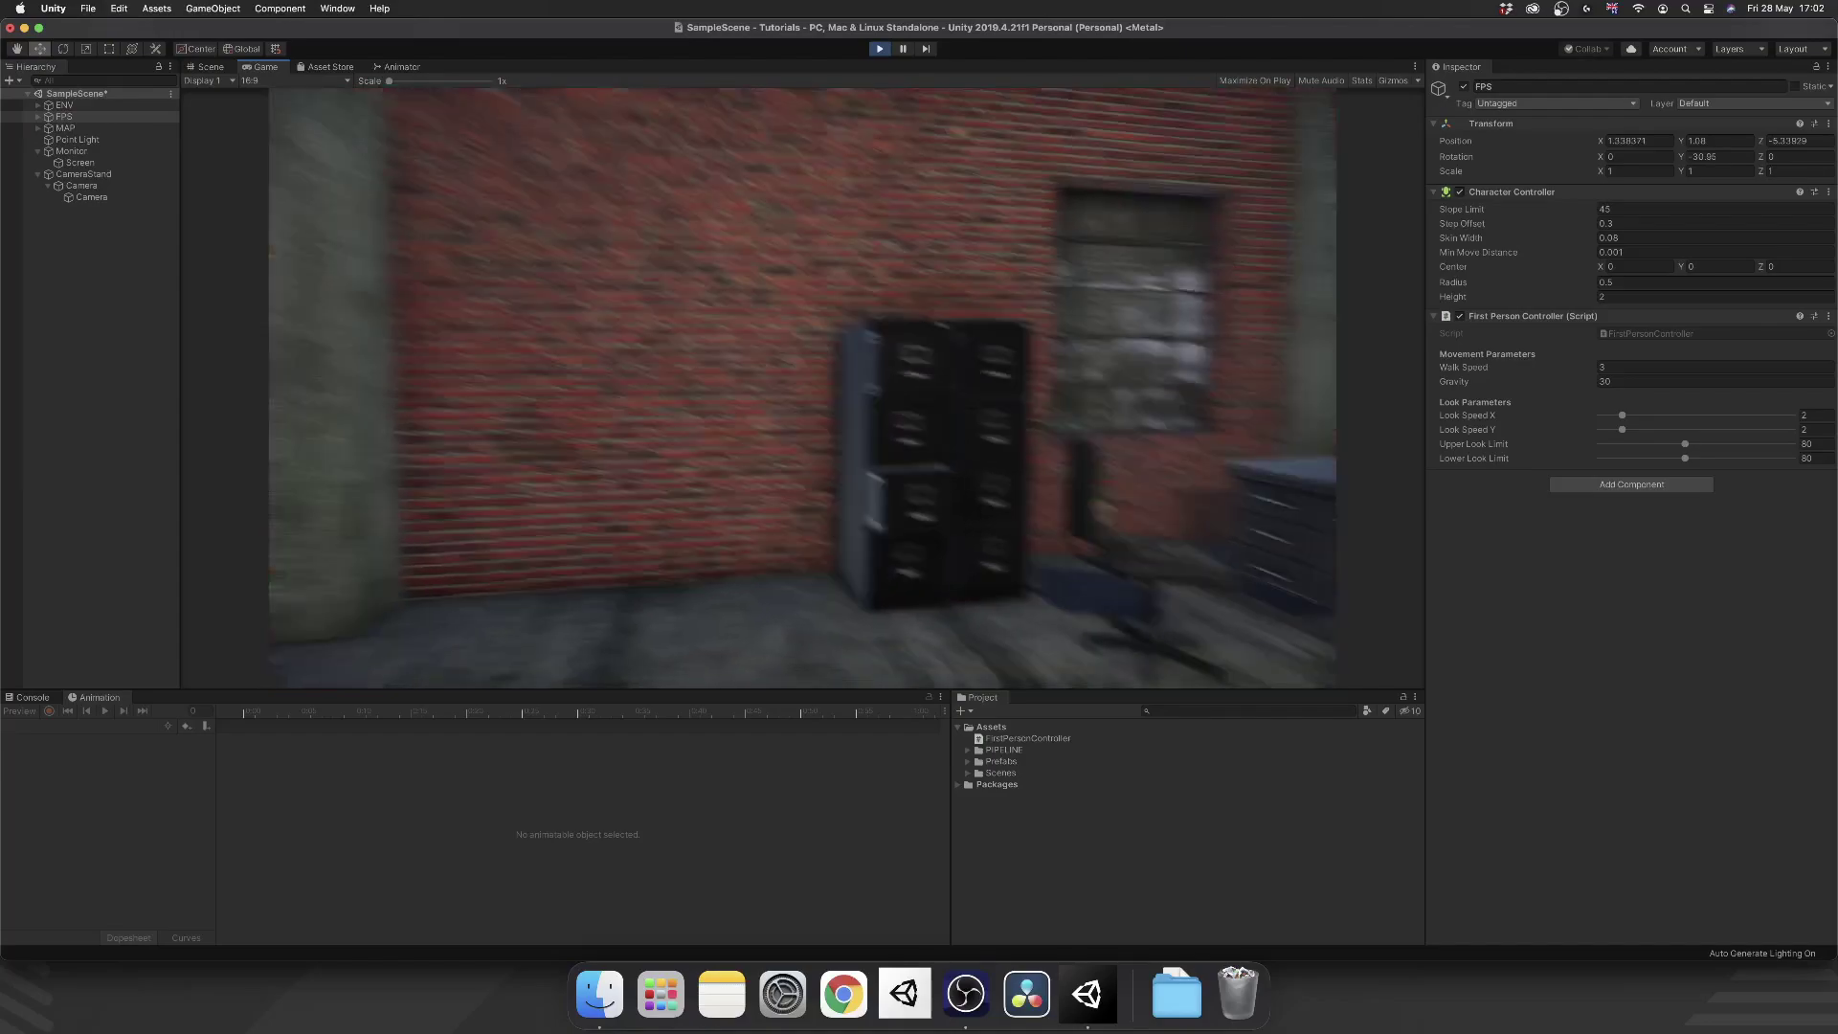
pyautogui.press('w')
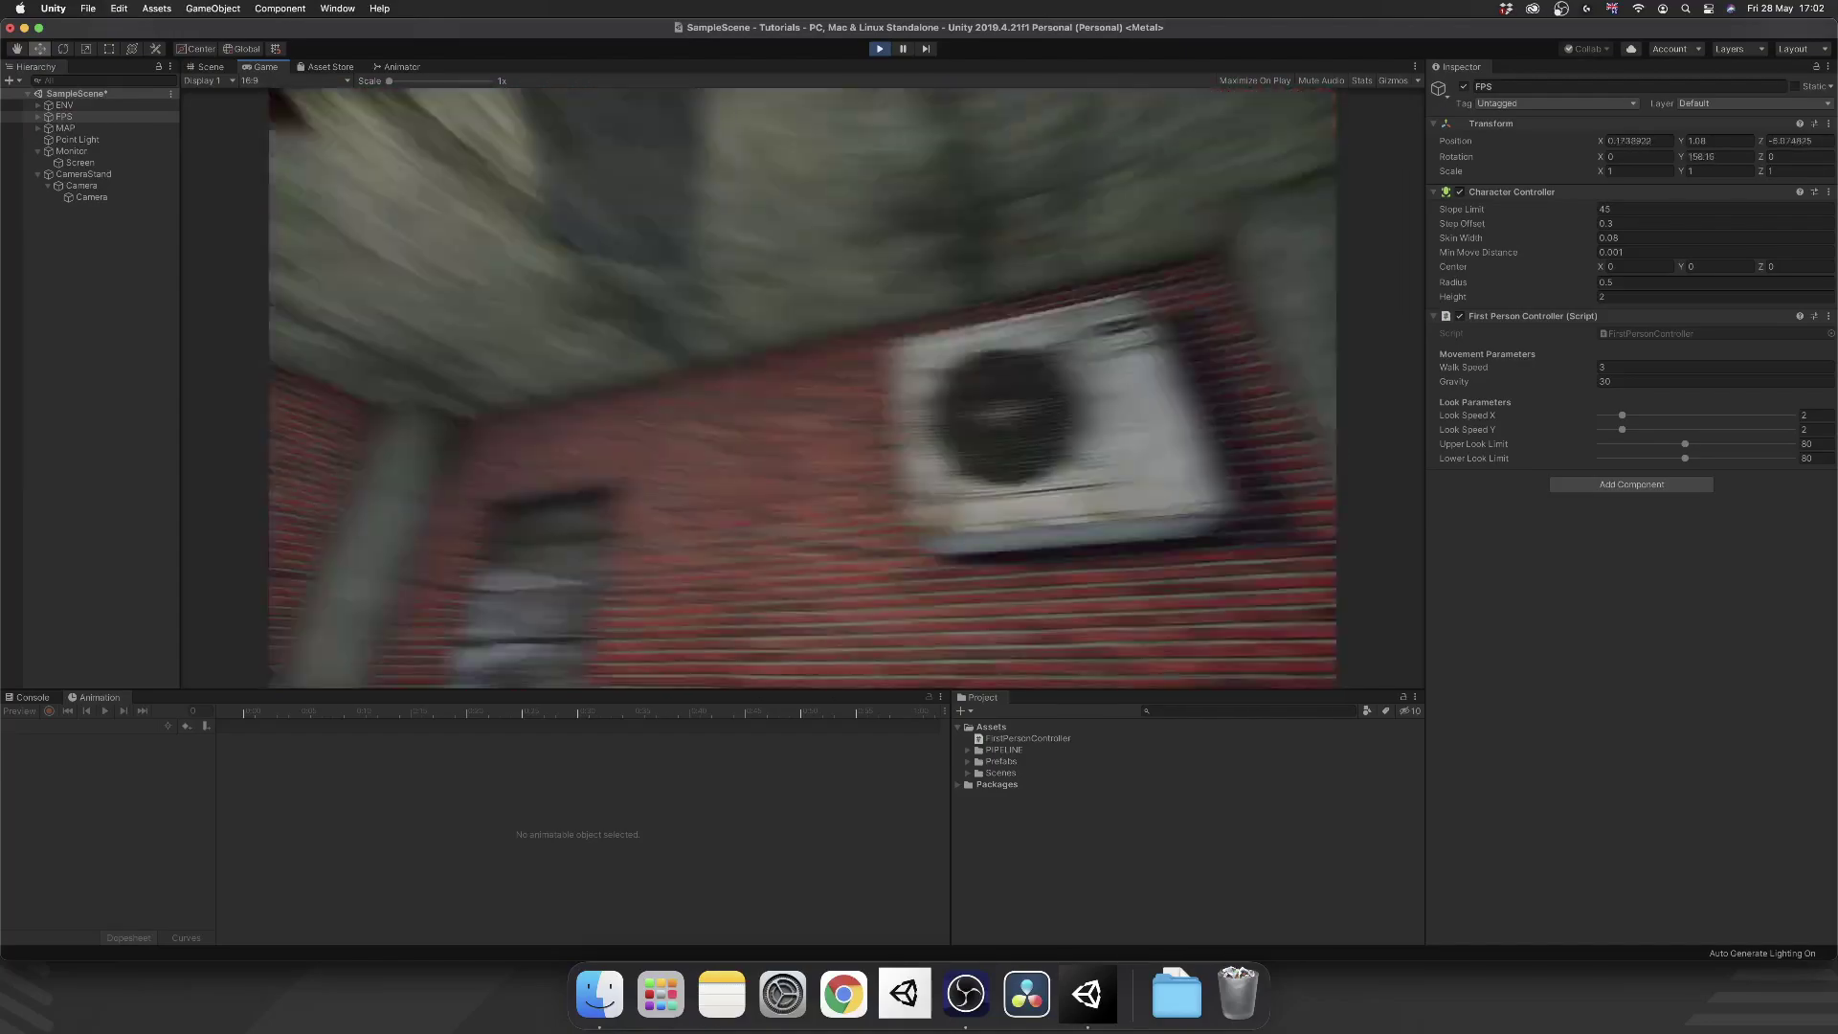
pyautogui.press('w')
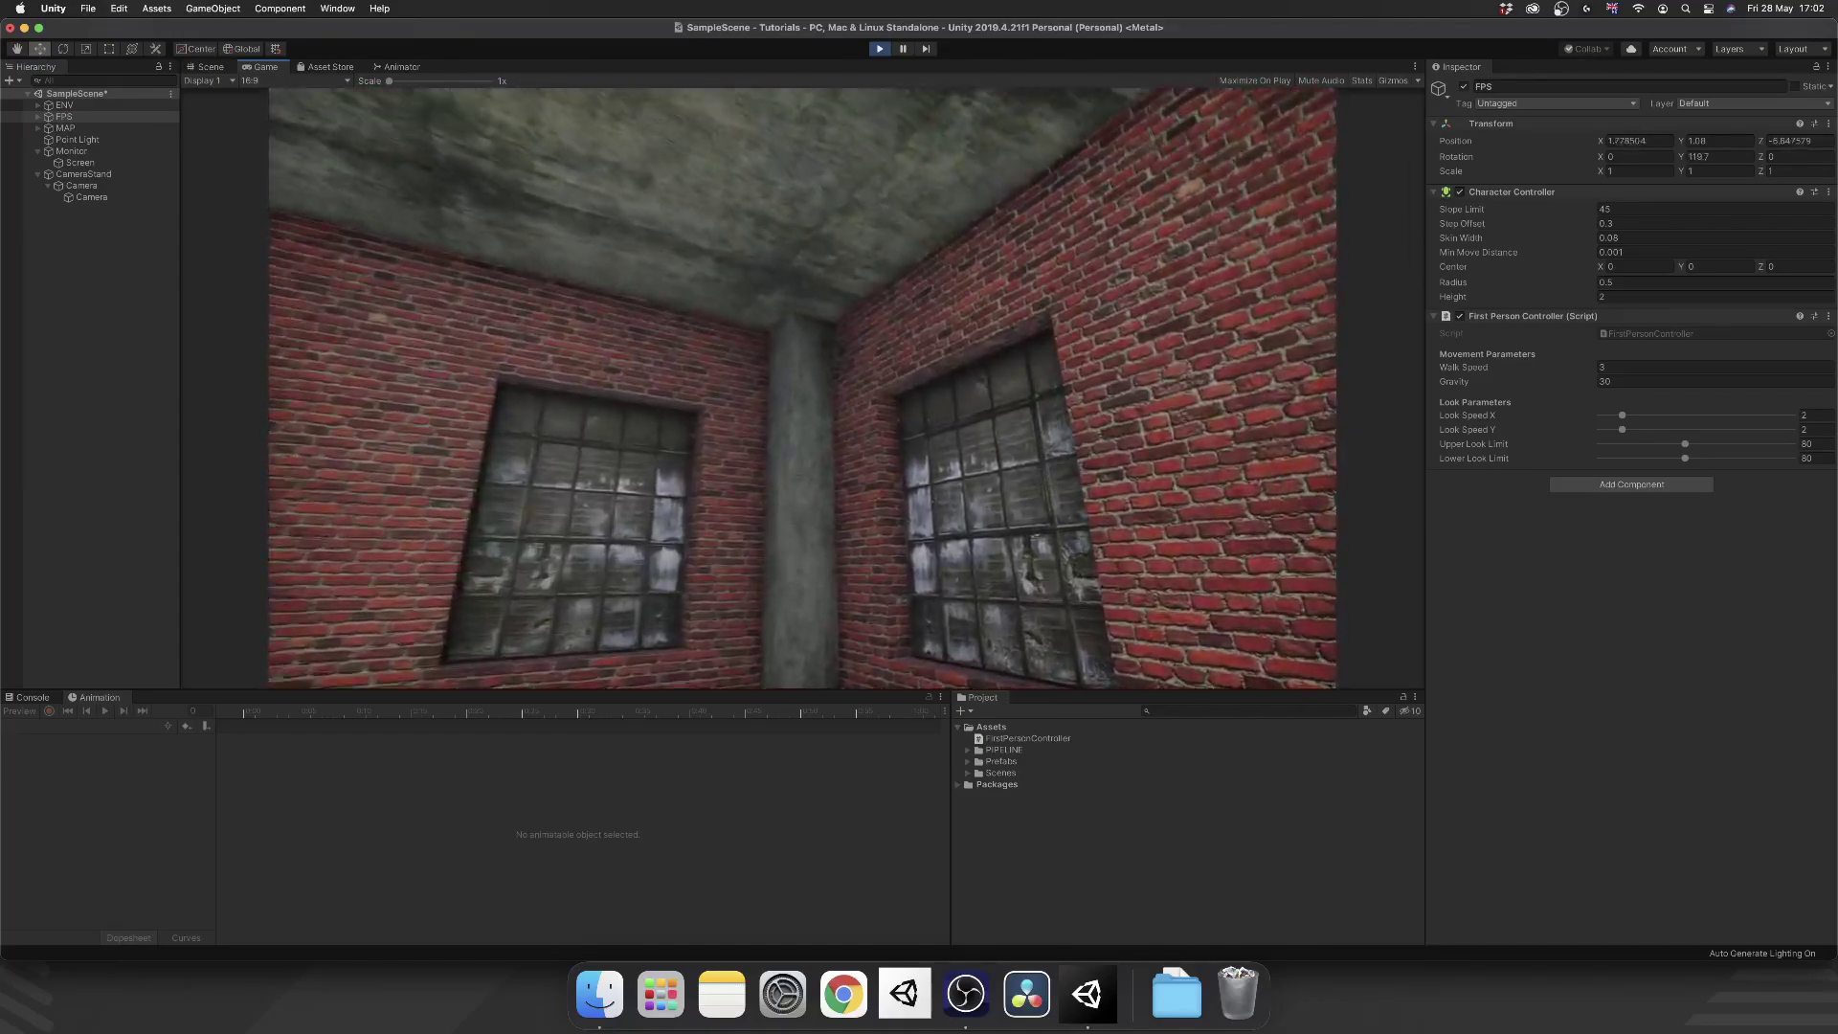
pyautogui.press('w')
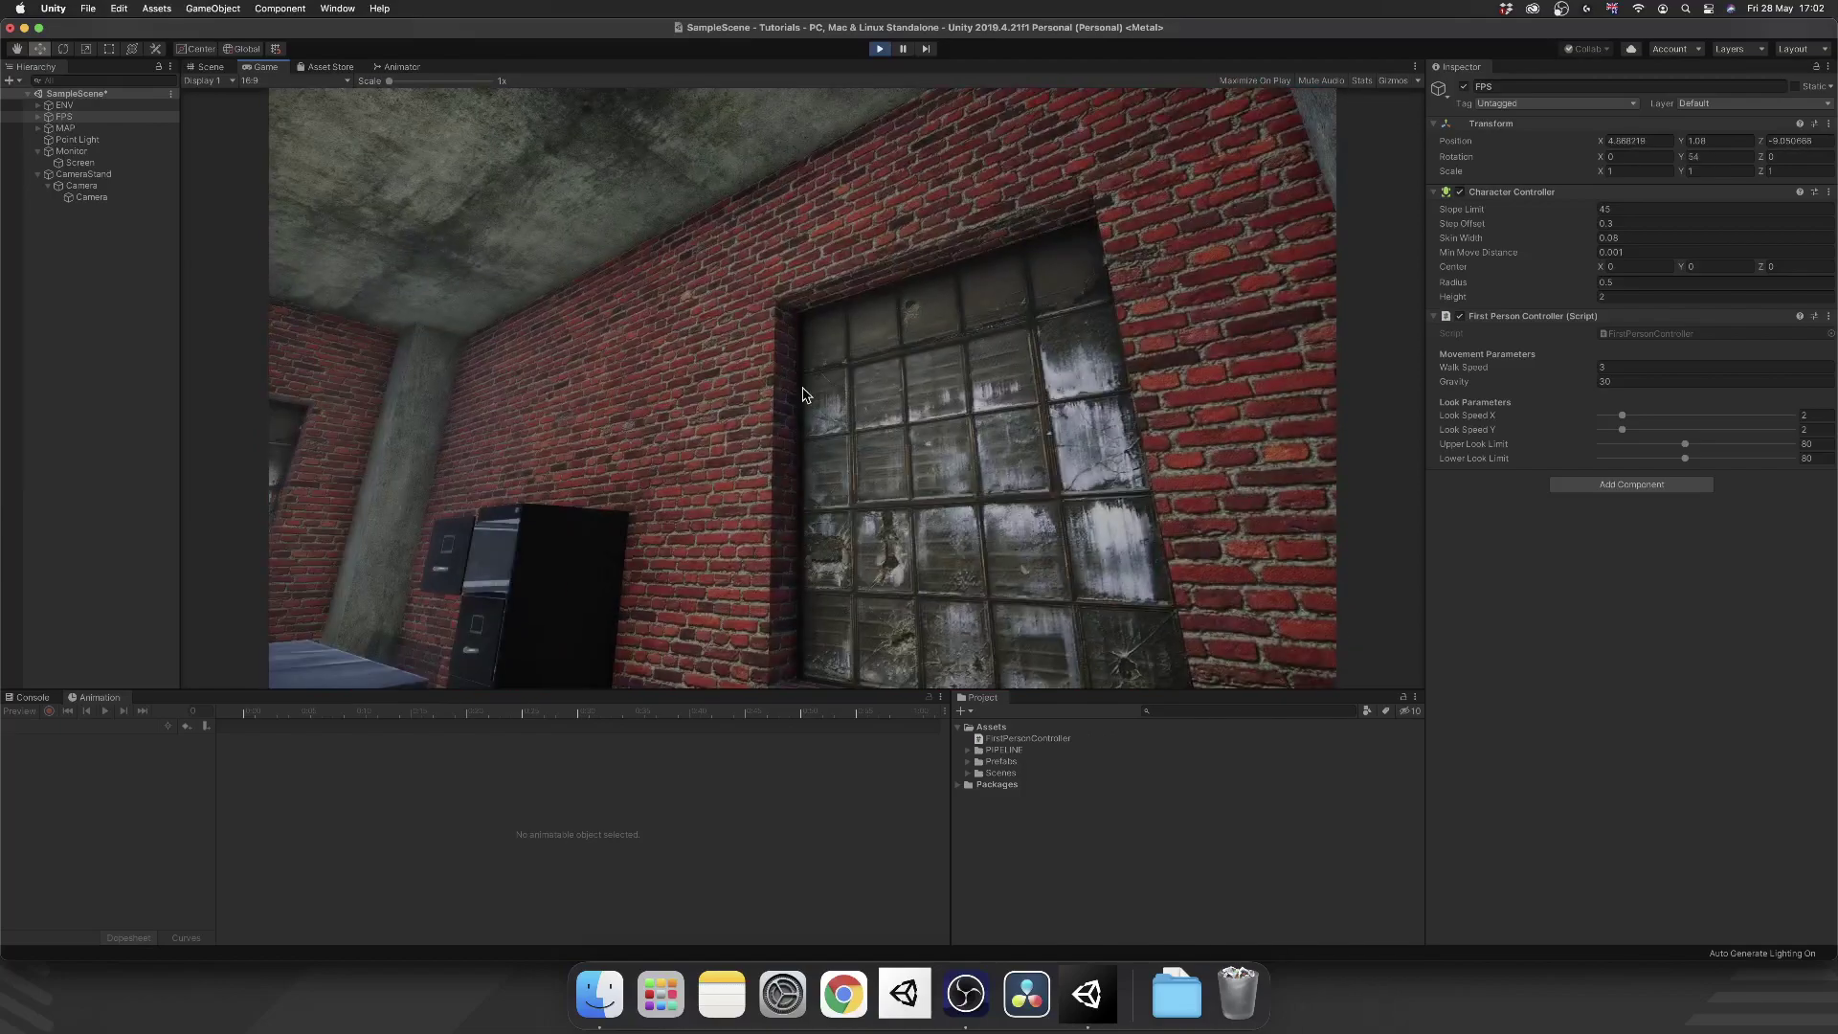
pyautogui.click(879, 49)
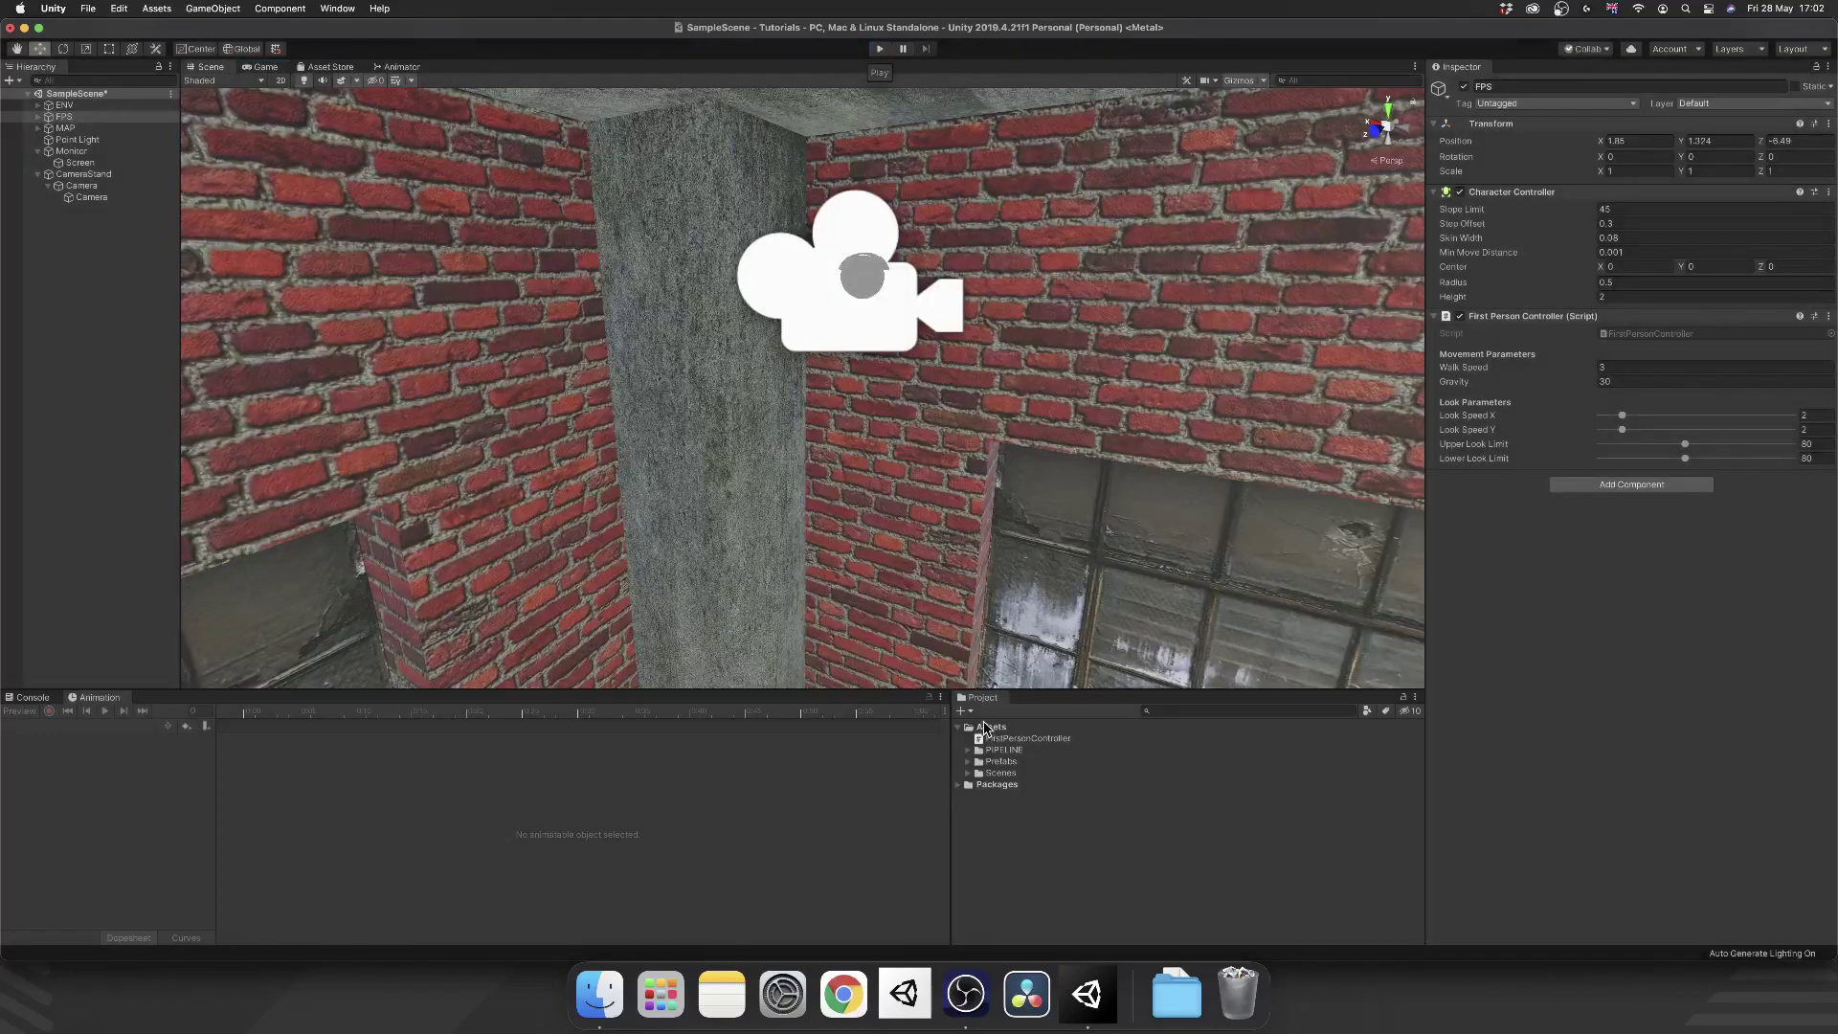
# Create a render texture in Assets named SecurityCmeraTexture.
pyautogui.rightClick(985, 728)
pyautogui.moveTo(1086, 575)
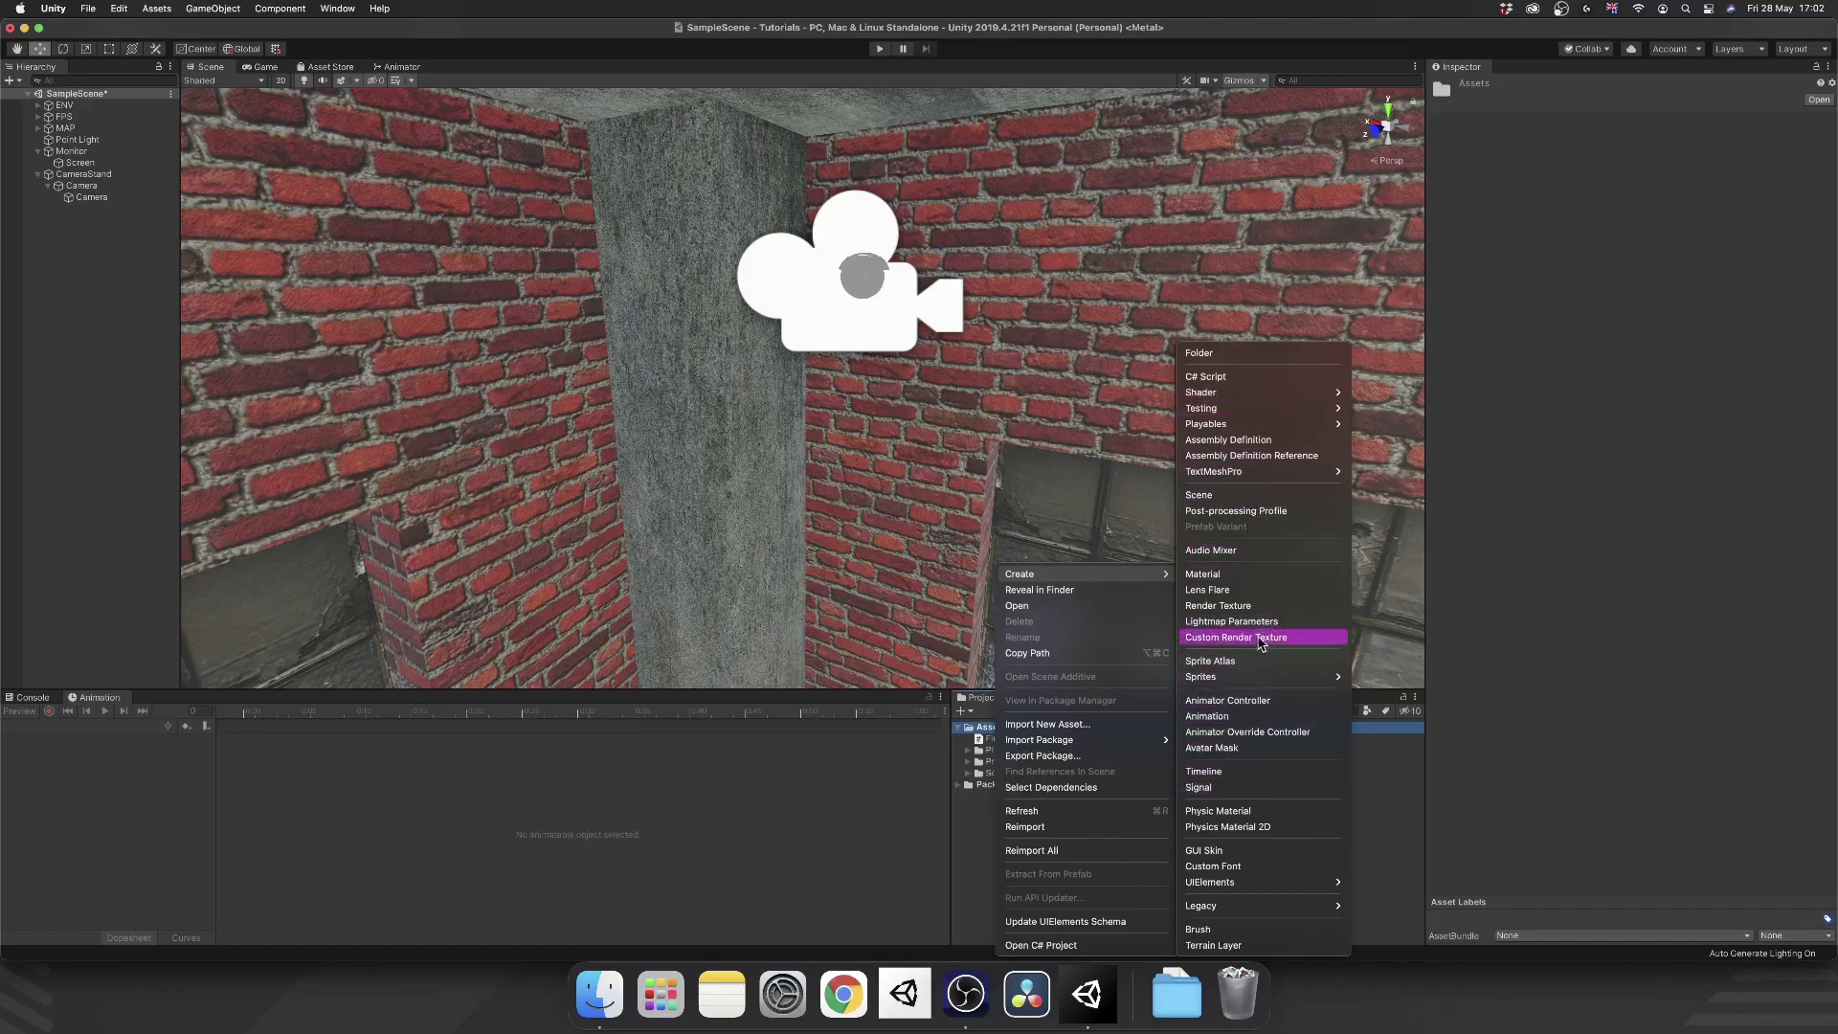
pyautogui.click(1244, 606)
pyautogui.write('SecurityCmeraTexture')
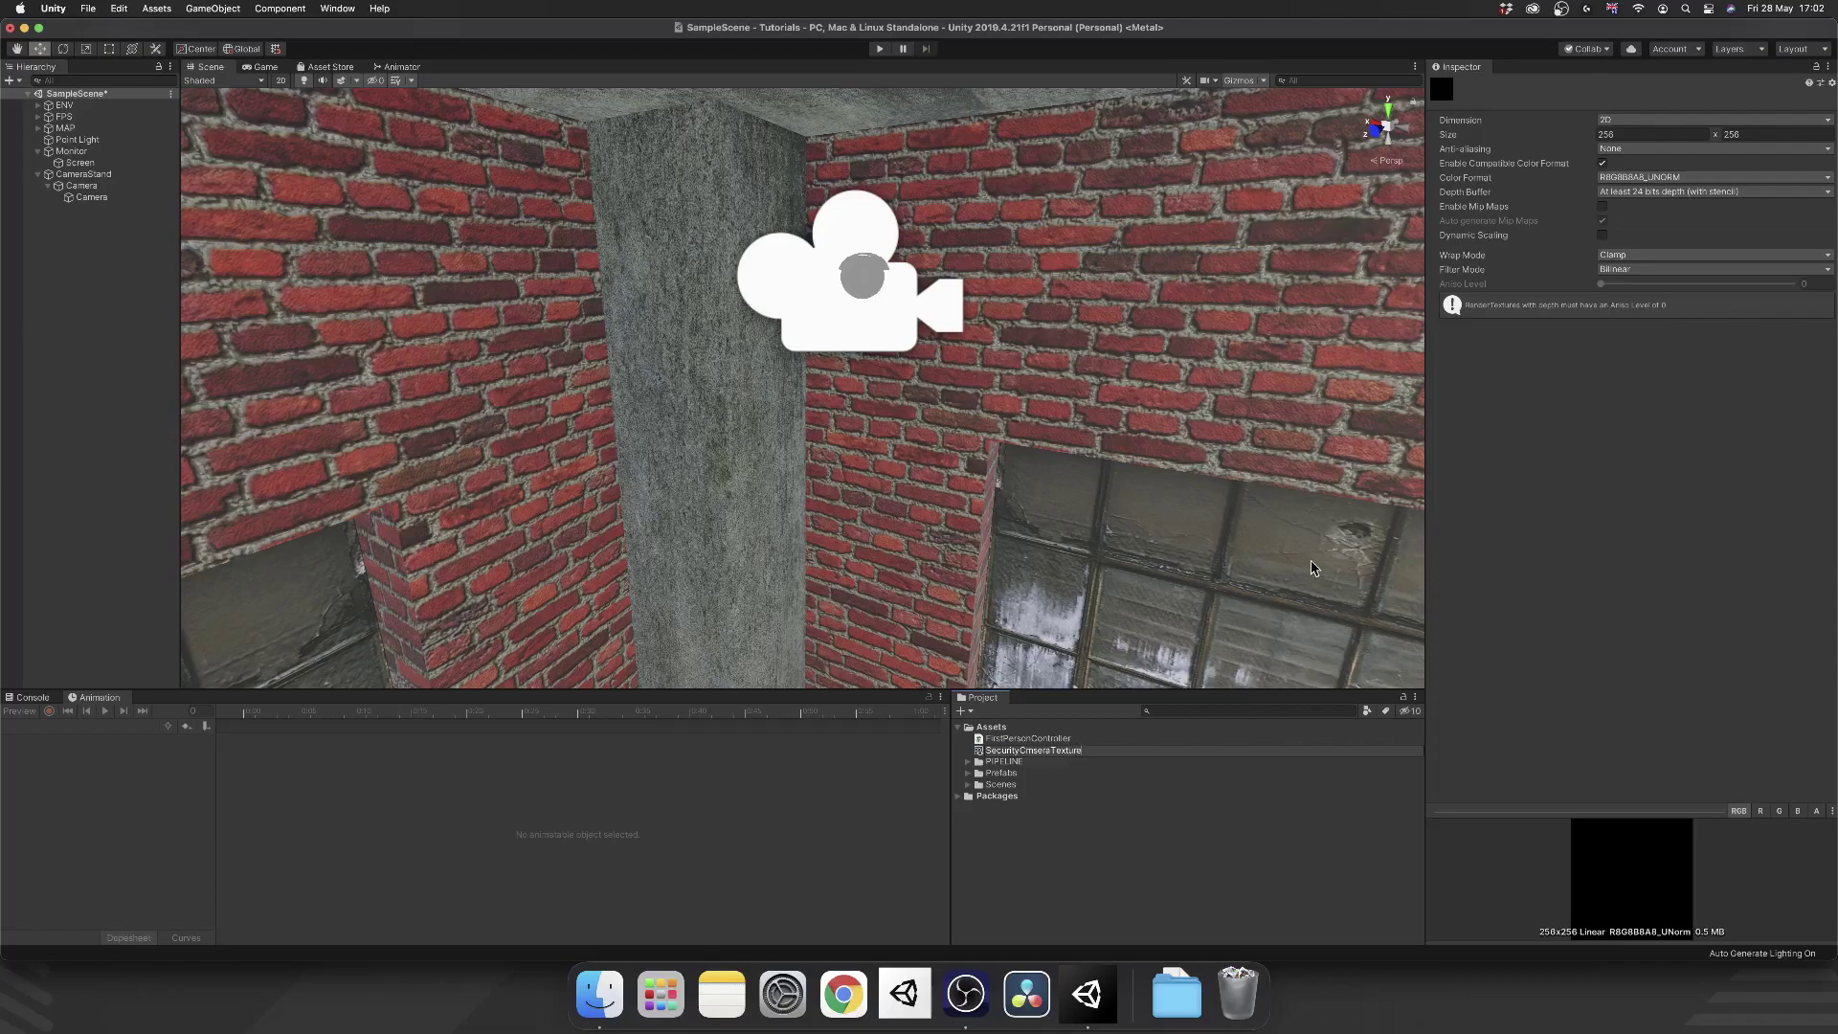
pyautogui.press('Return')
# Set the texture size to 1920/2 by 1080/2 (960×540), then select the new camera.
pyautogui.click(1618, 136)
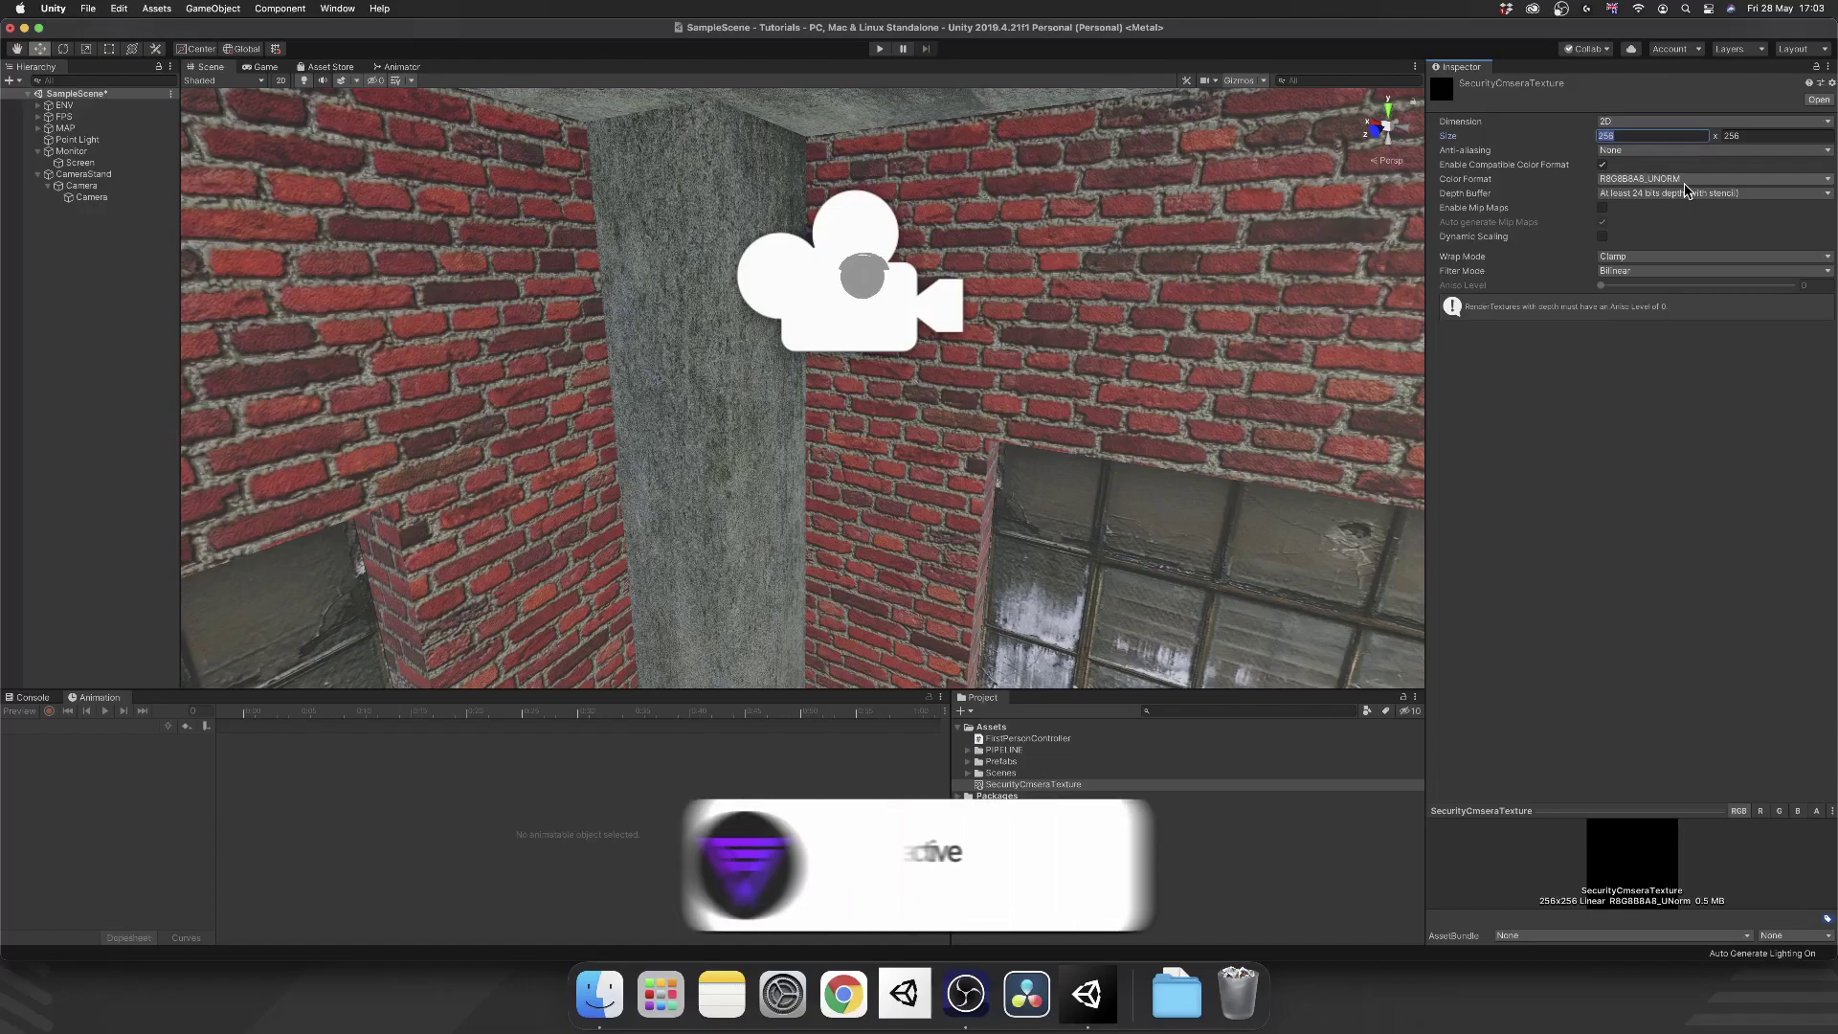
pyautogui.write('1920/')
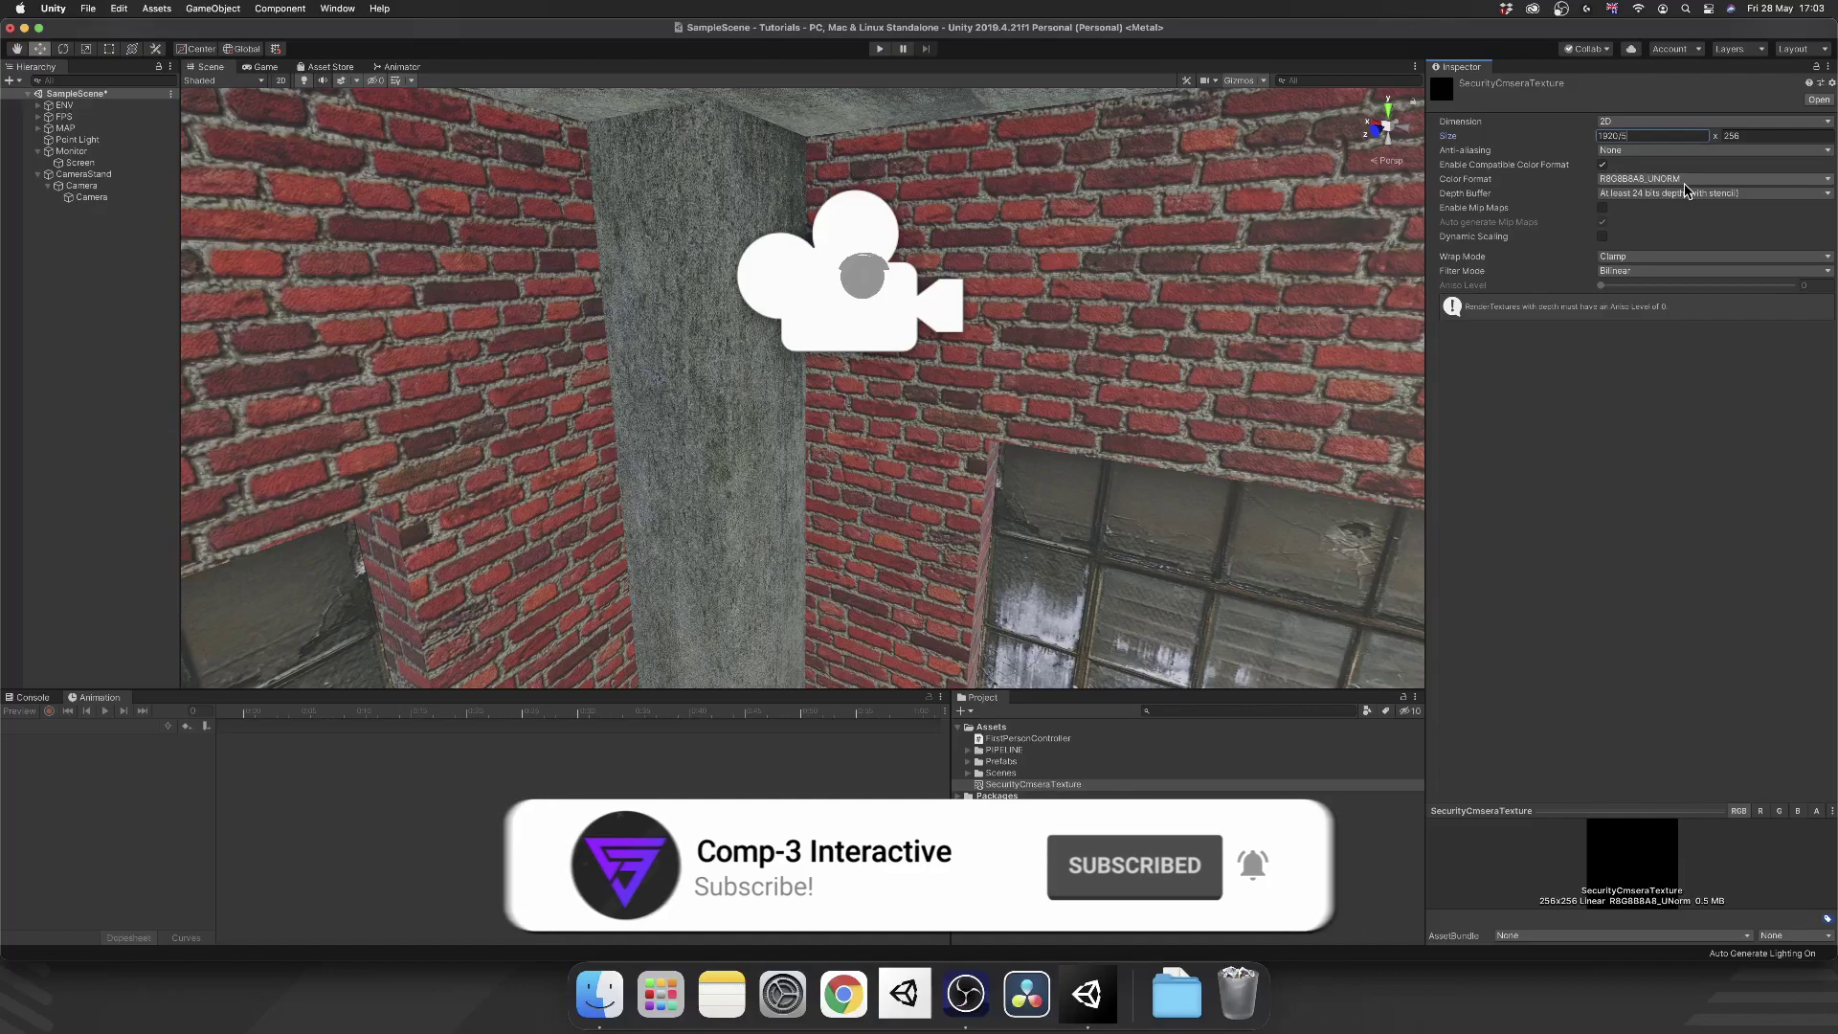
pyautogui.write('2')
pyautogui.press('Tab')
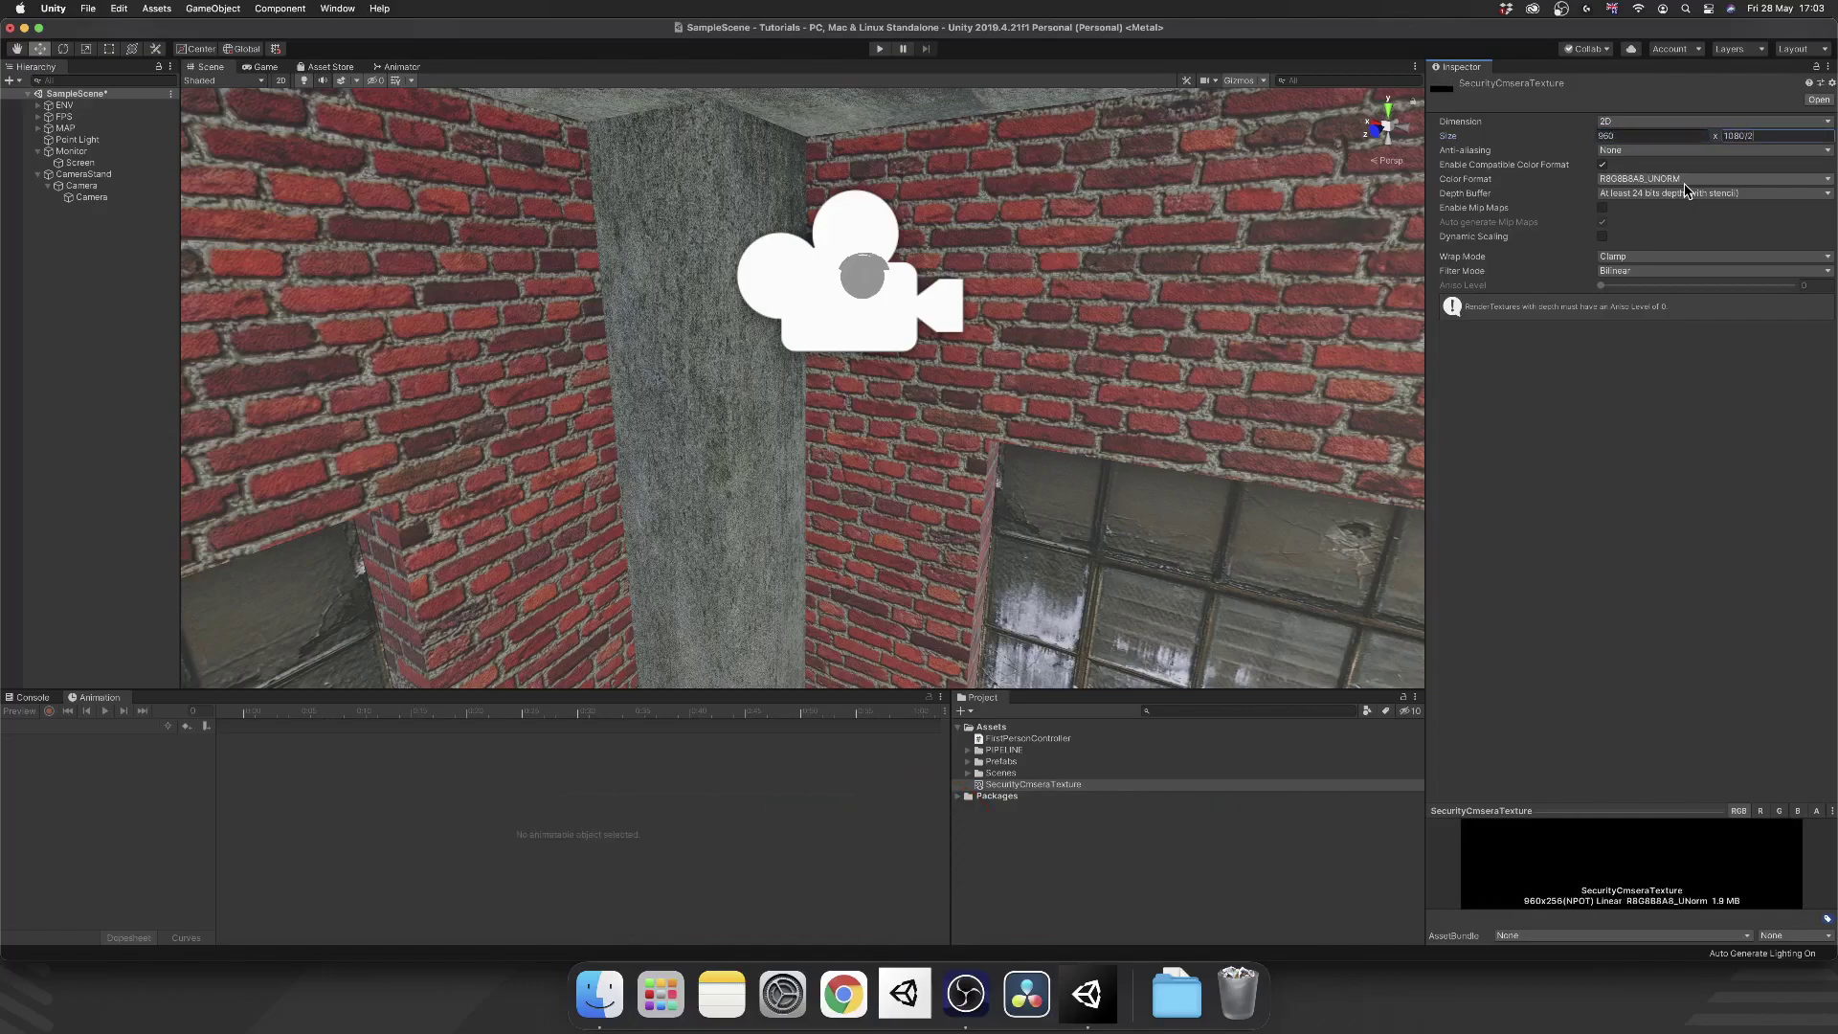
pyautogui.write('1080/2')
pyautogui.press('Return')
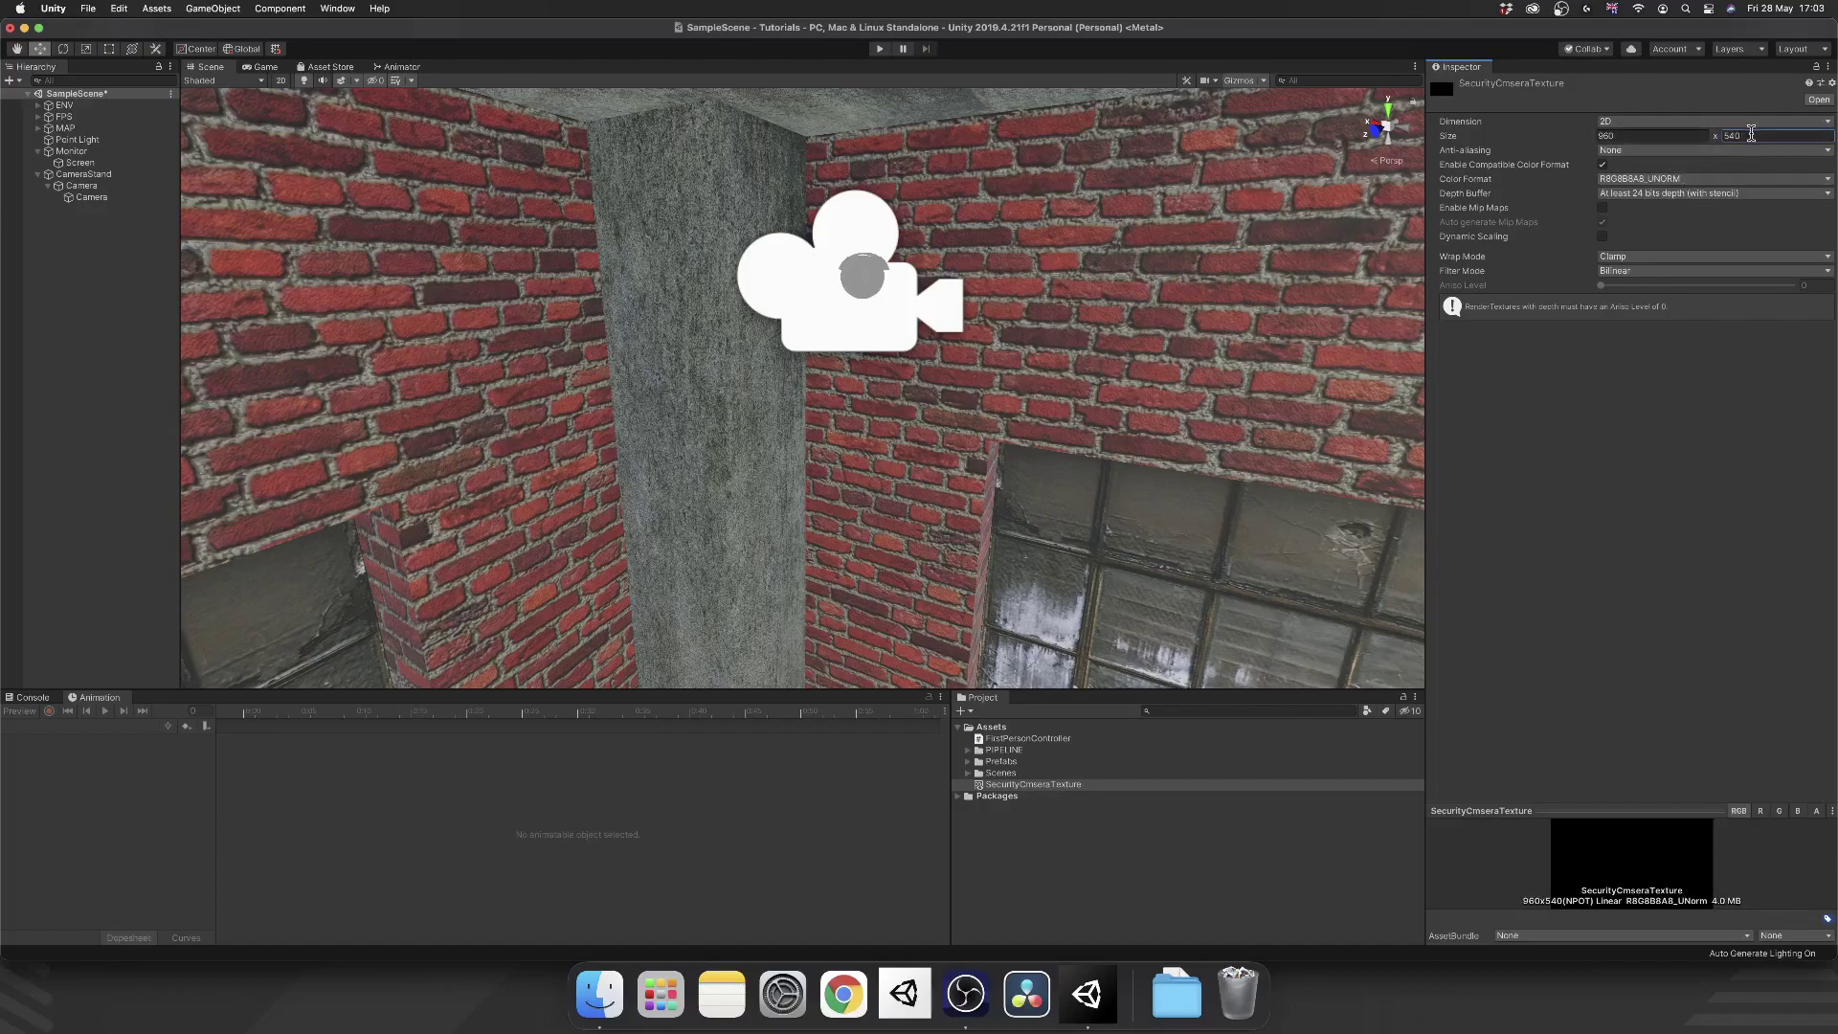
pyautogui.click(141, 196)
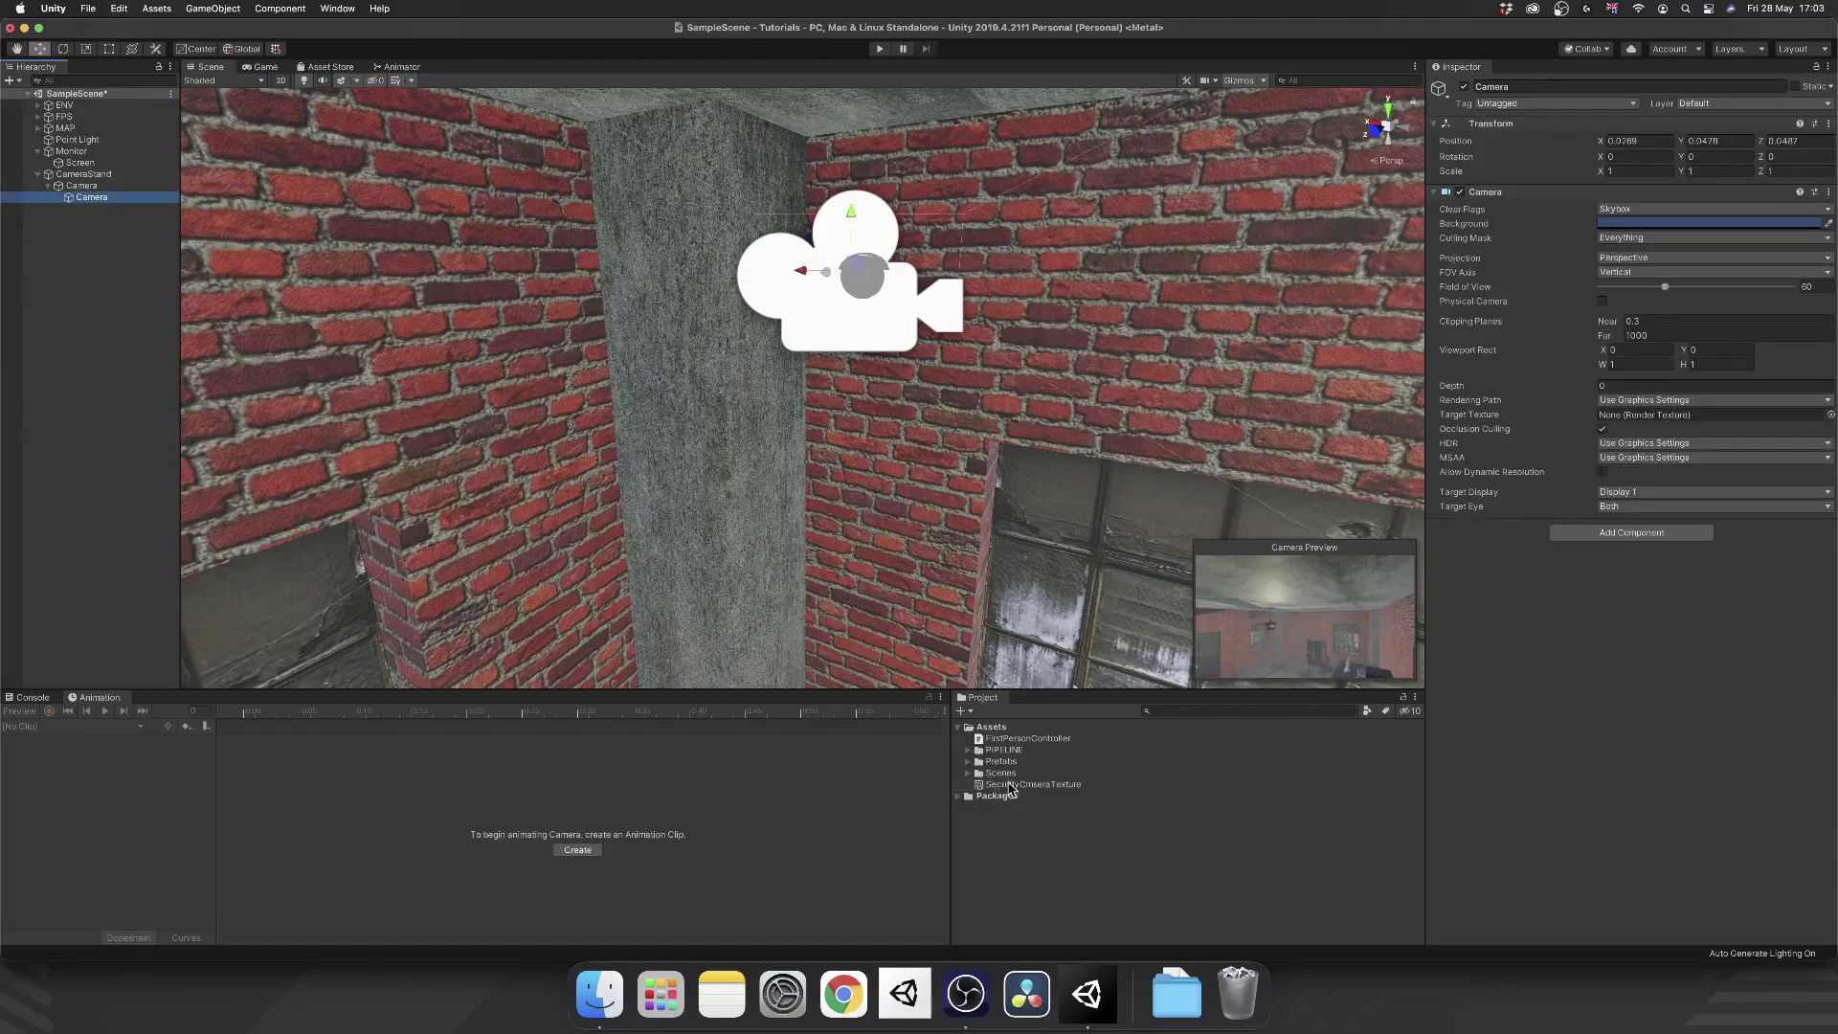
# Assign SecurityCmeraTexture as the camera's Target Texture, then frame the view on the monitor screen.
pyautogui.moveTo(1012, 791); pyautogui.dragTo(1462, 413)
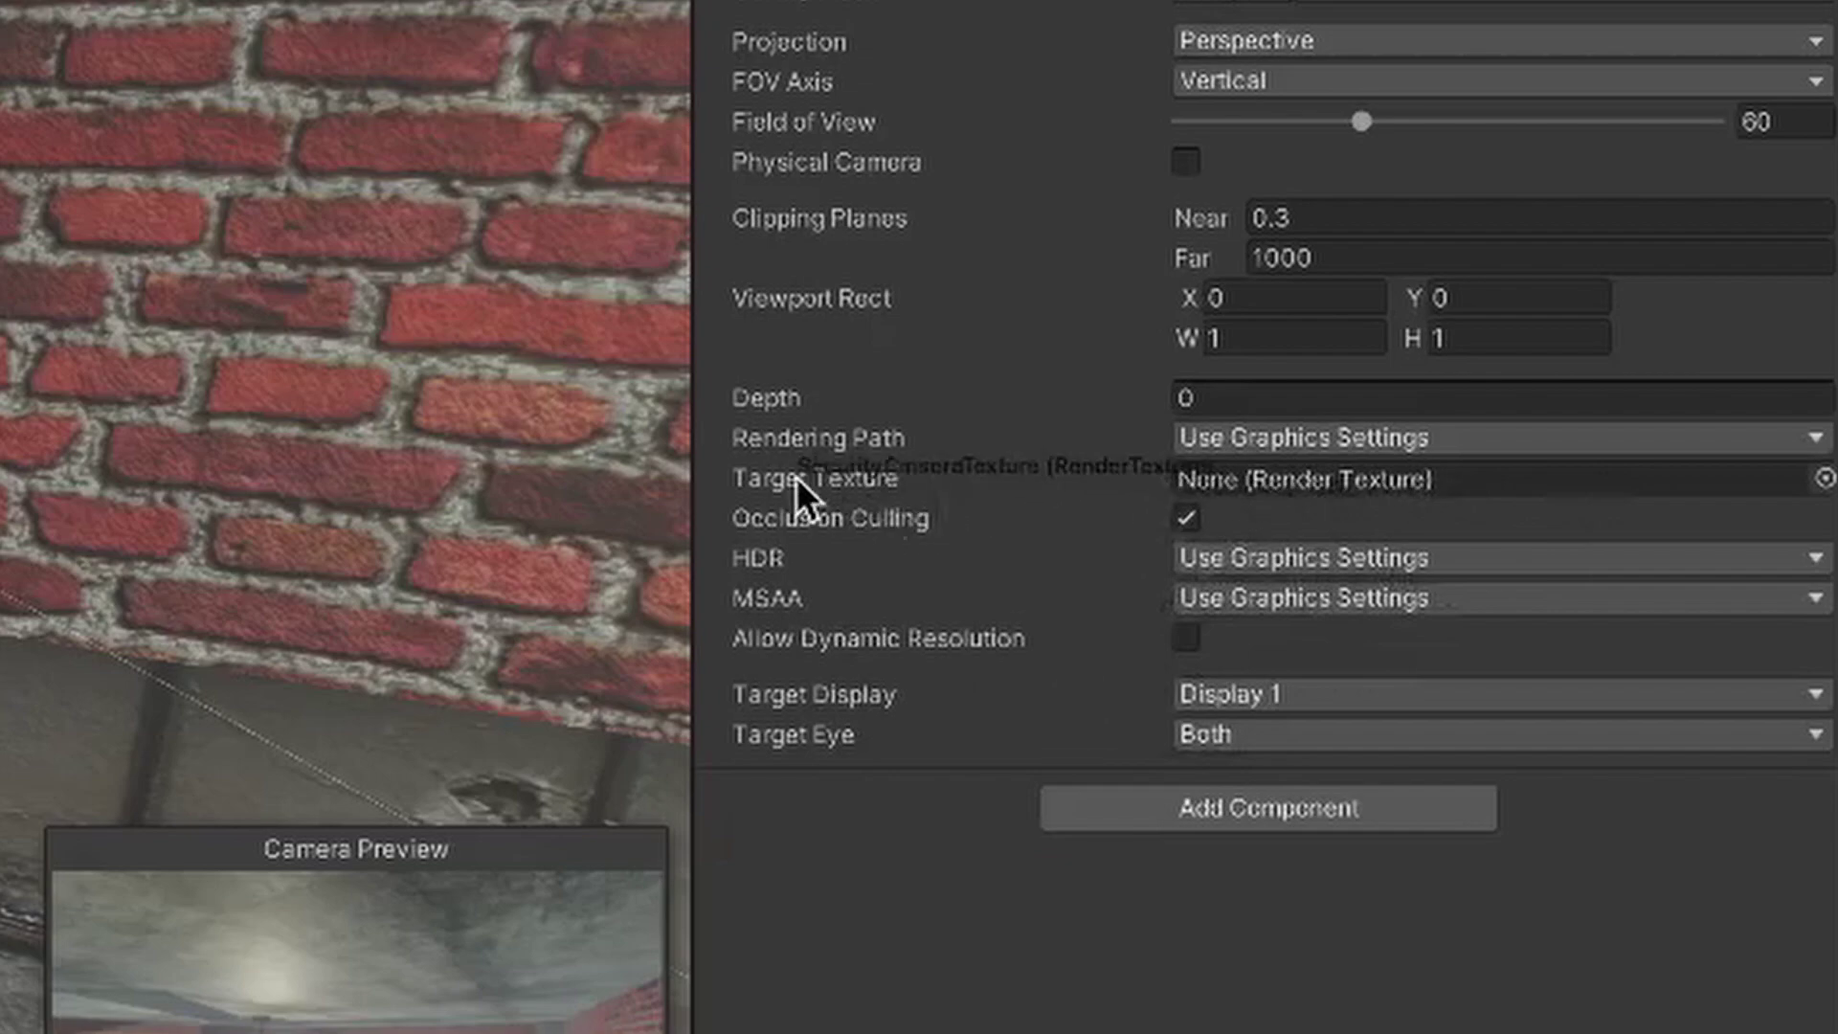
pyautogui.moveTo(796, 475); pyautogui.dragTo(1255, 485)
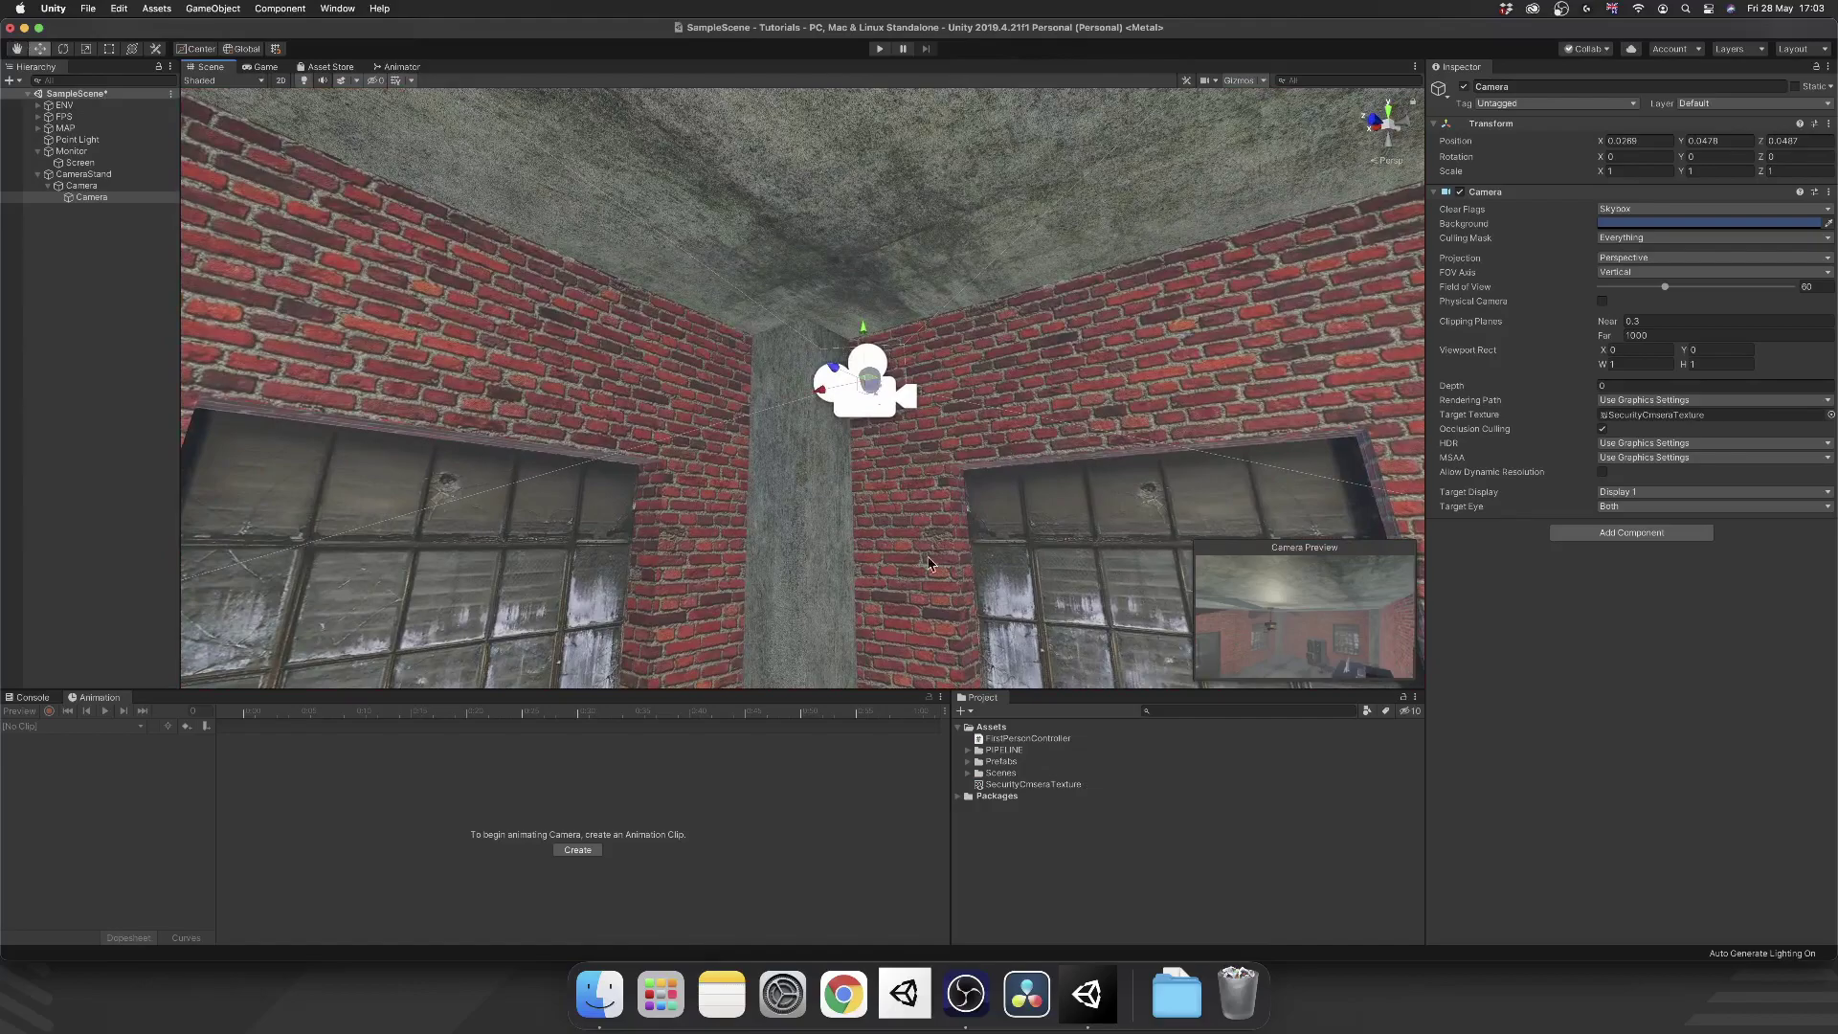
pyautogui.moveTo(1061, 350); pyautogui.dragTo(755, 454, button='right')
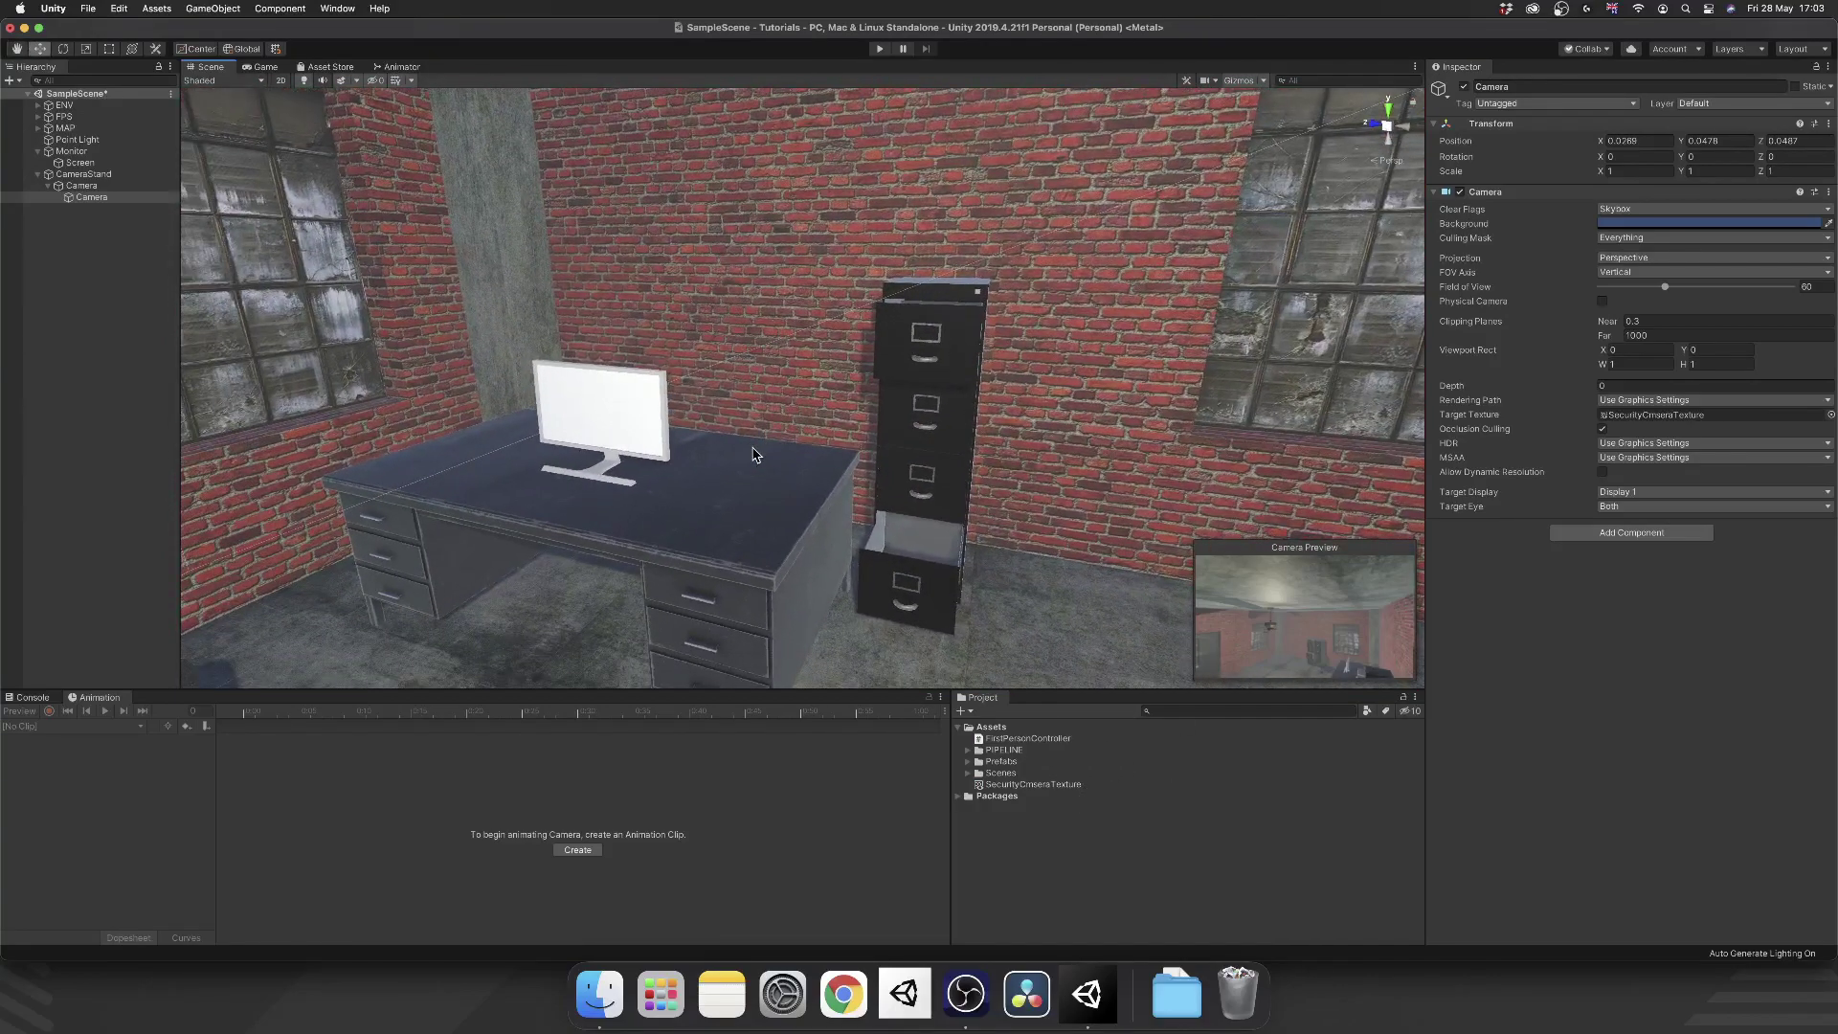
pyautogui.click(617, 432)
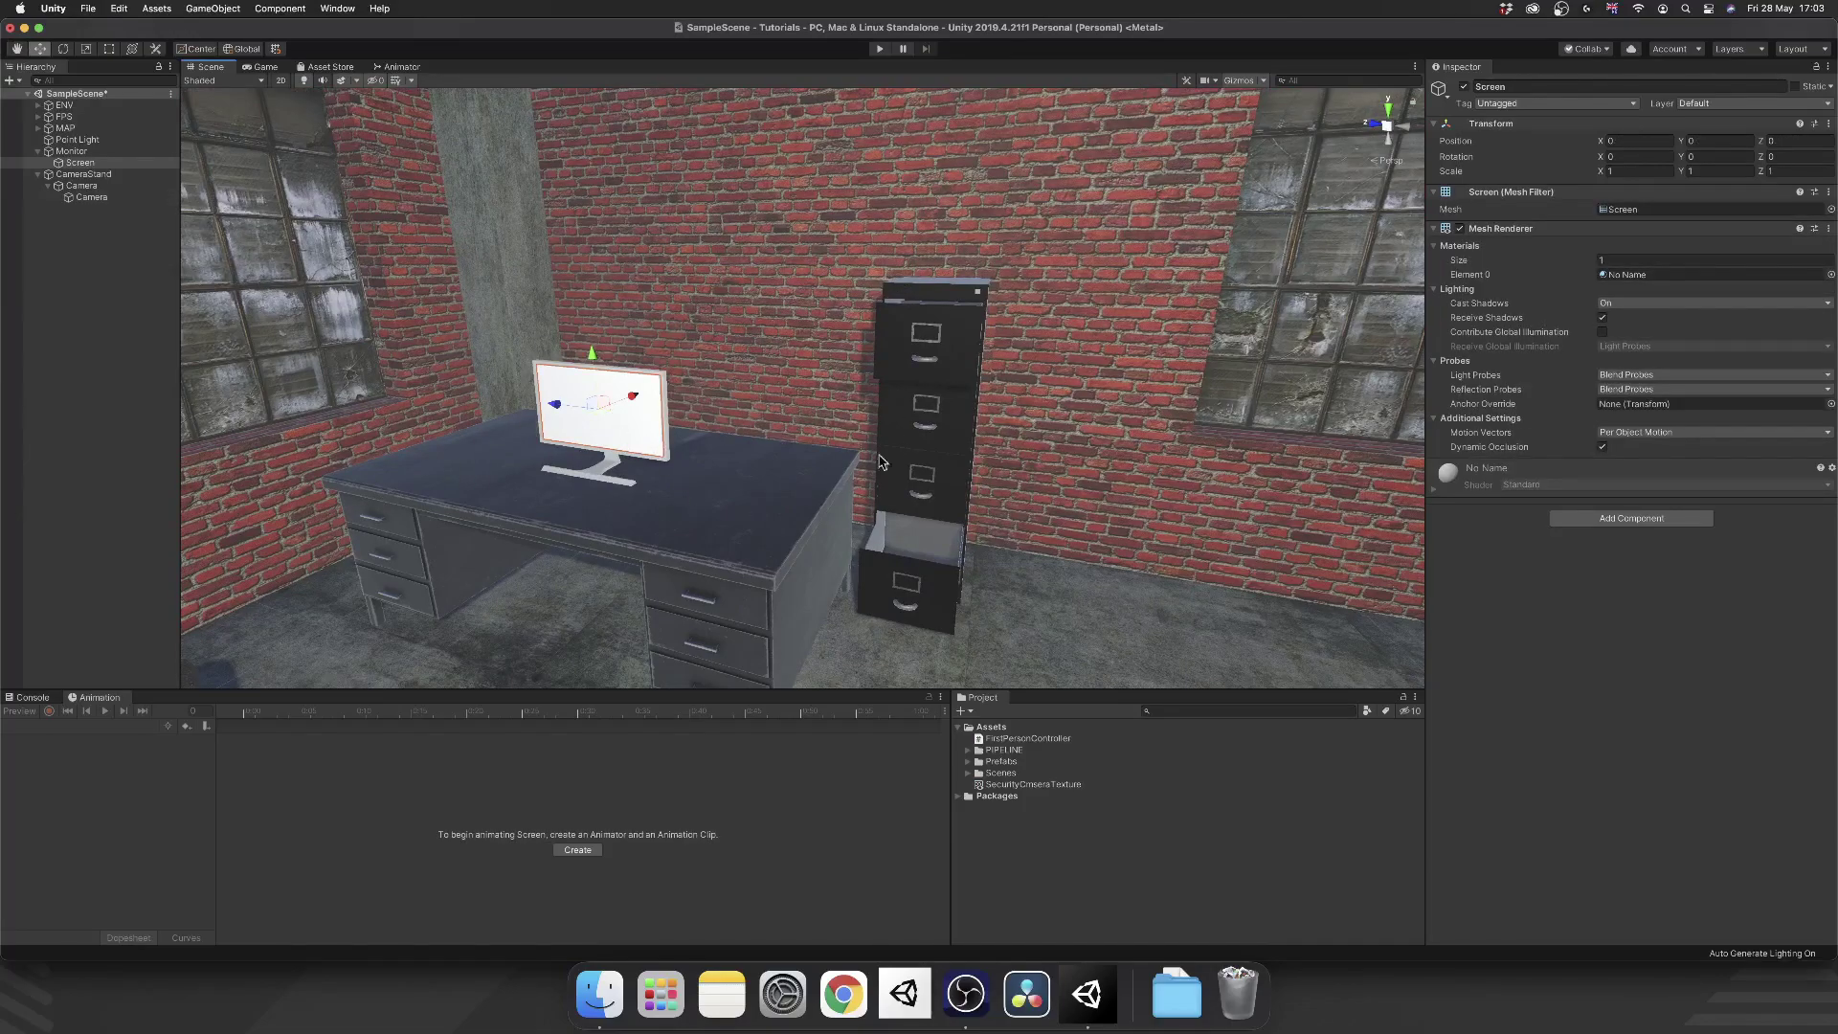
pyautogui.press('f')
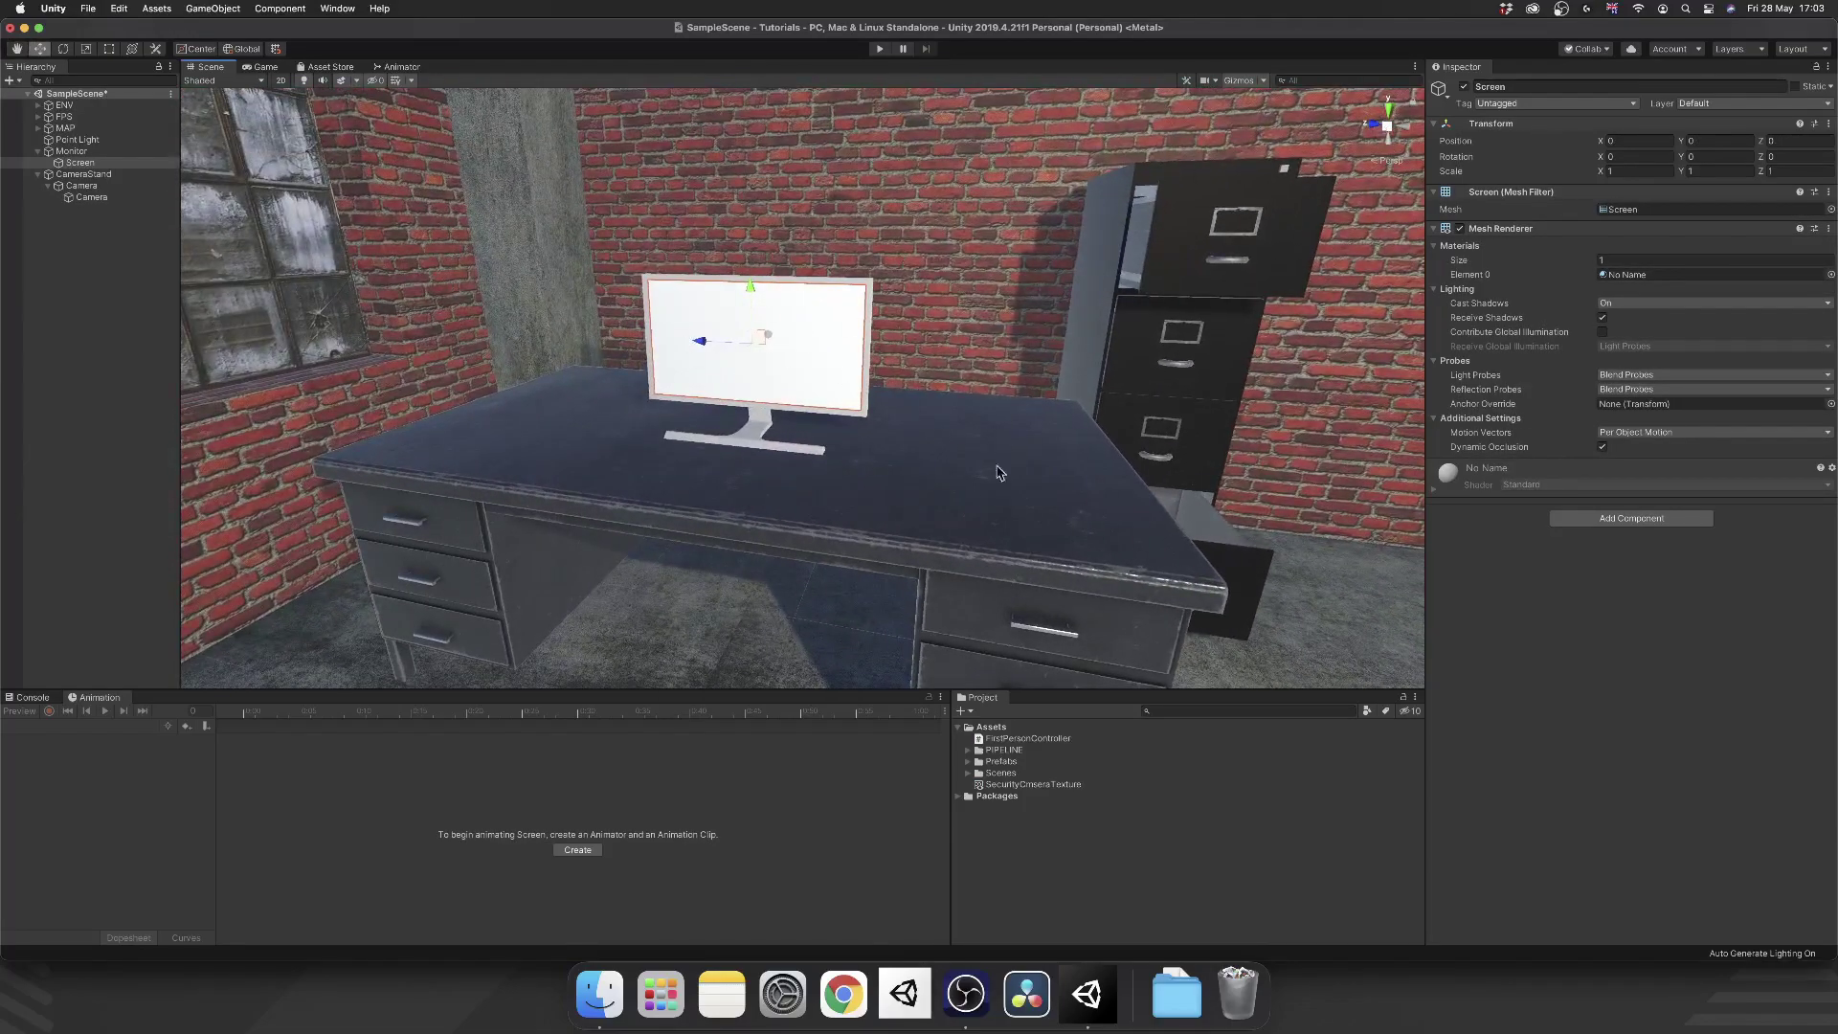
pyautogui.rightClick(995, 734)
pyautogui.moveTo(1090, 575)
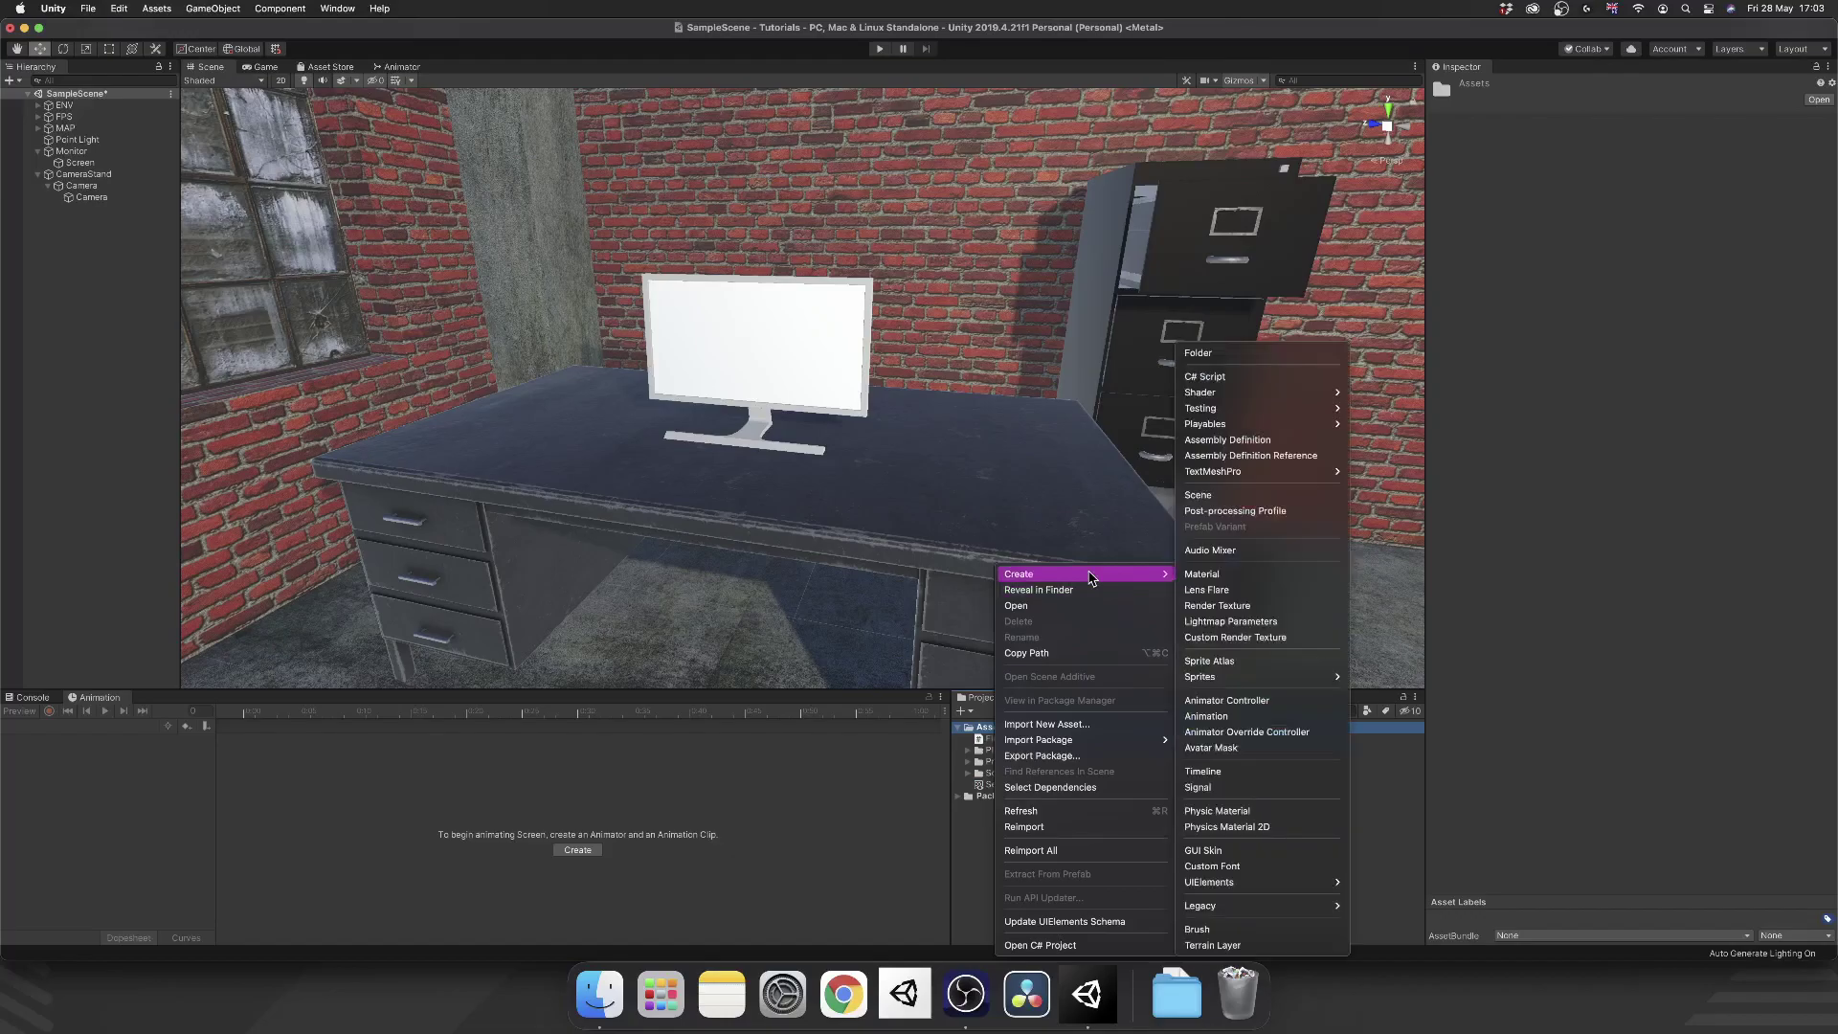
# Create a MonitorScreen material and switch its shader to Unlit > Texture.
pyautogui.click(1245, 575)
pyautogui.write('MonitorScreen')
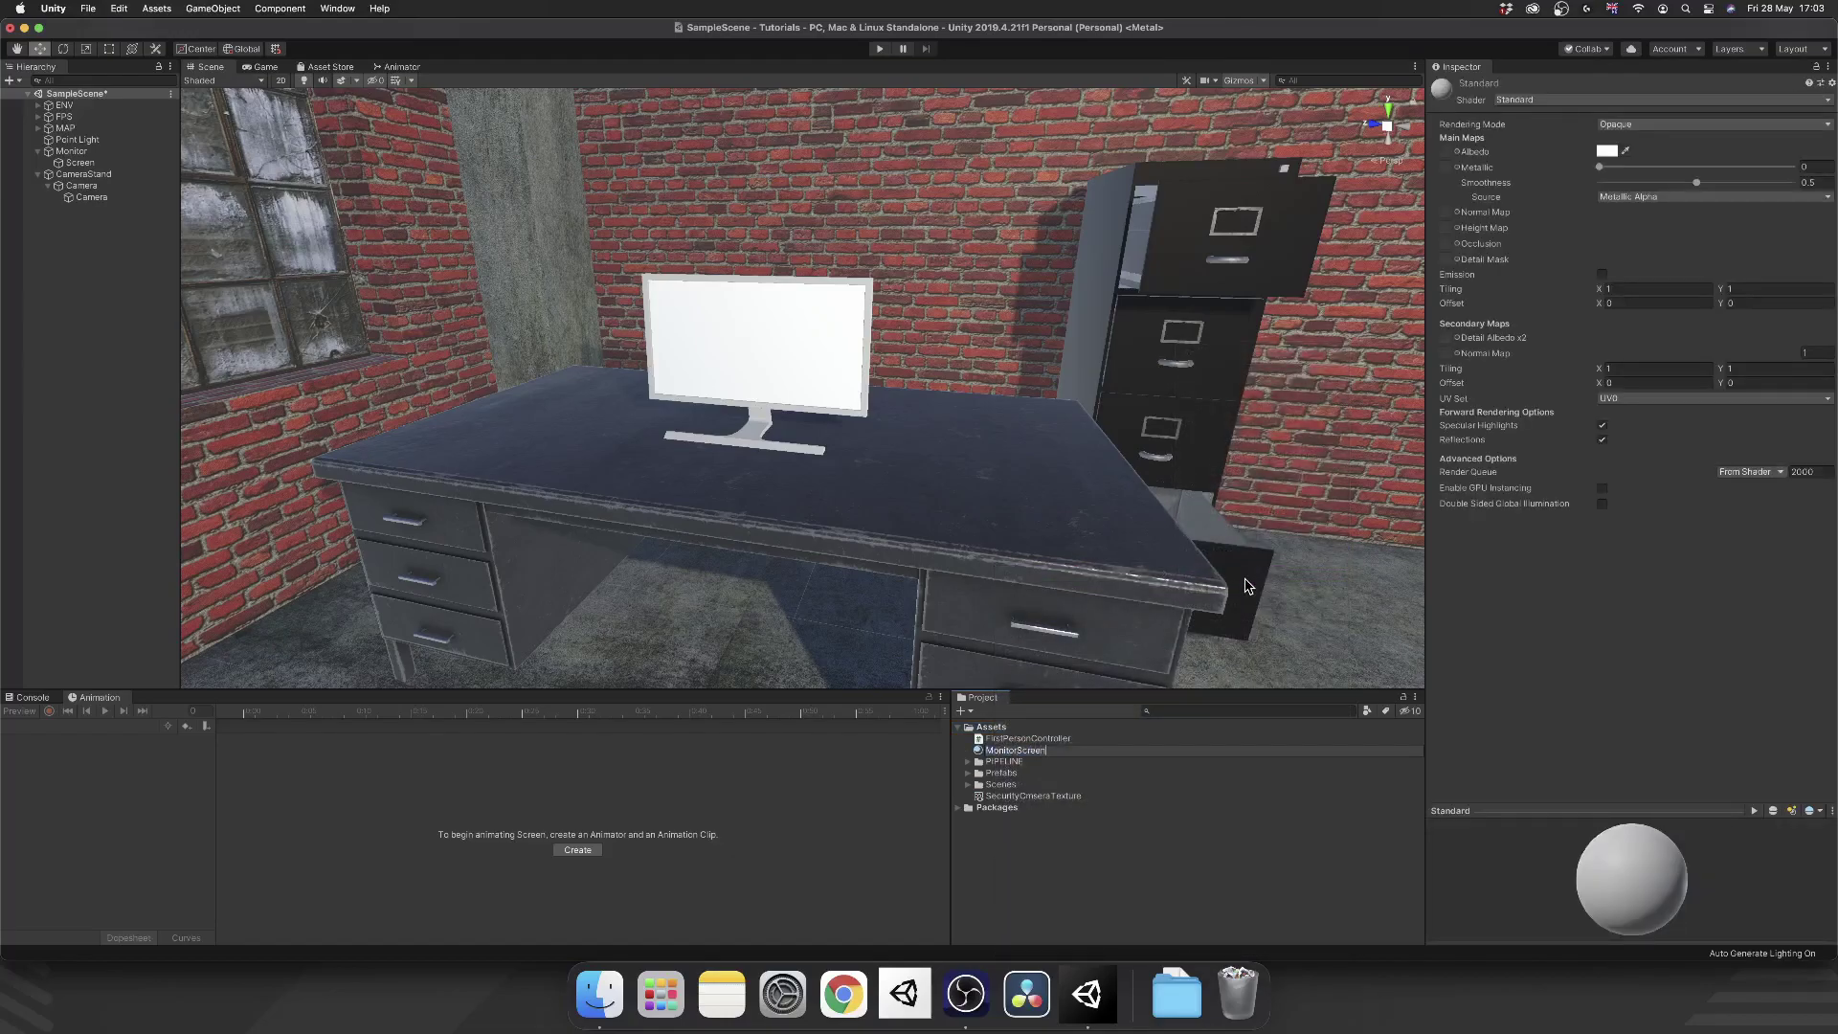
pyautogui.press('Return')
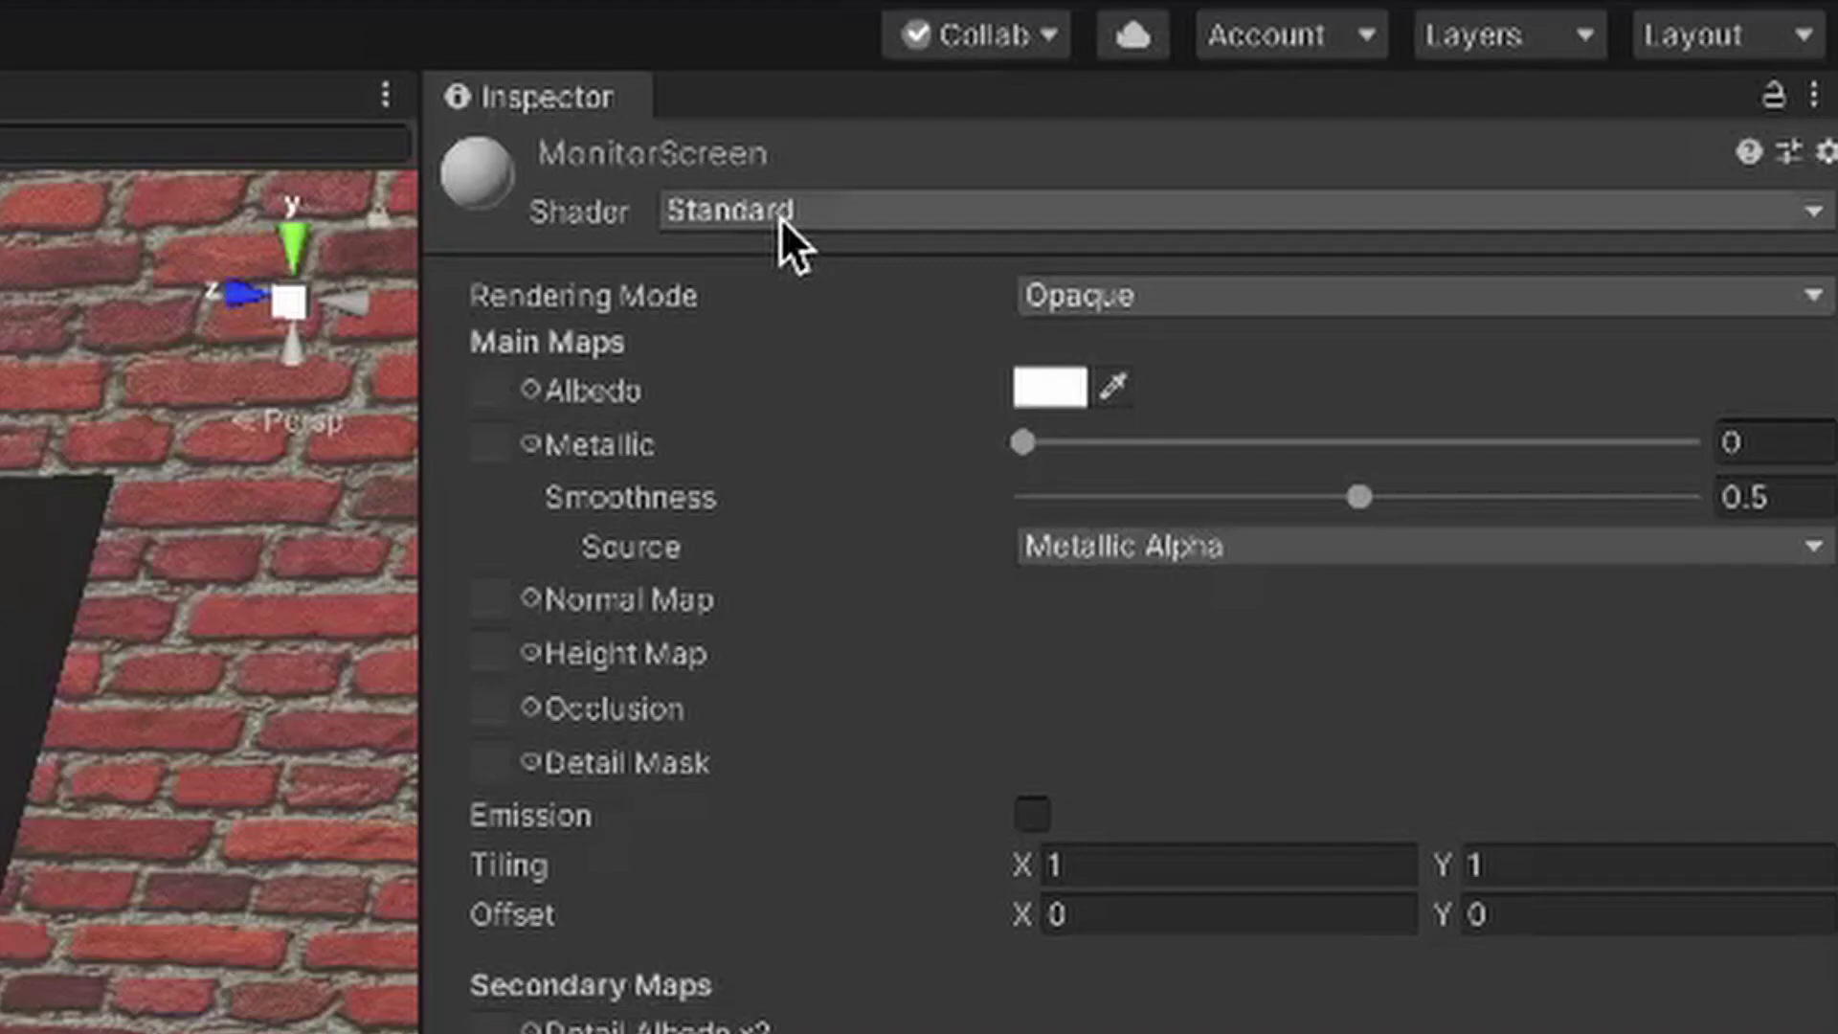
pyautogui.click(1529, 101)
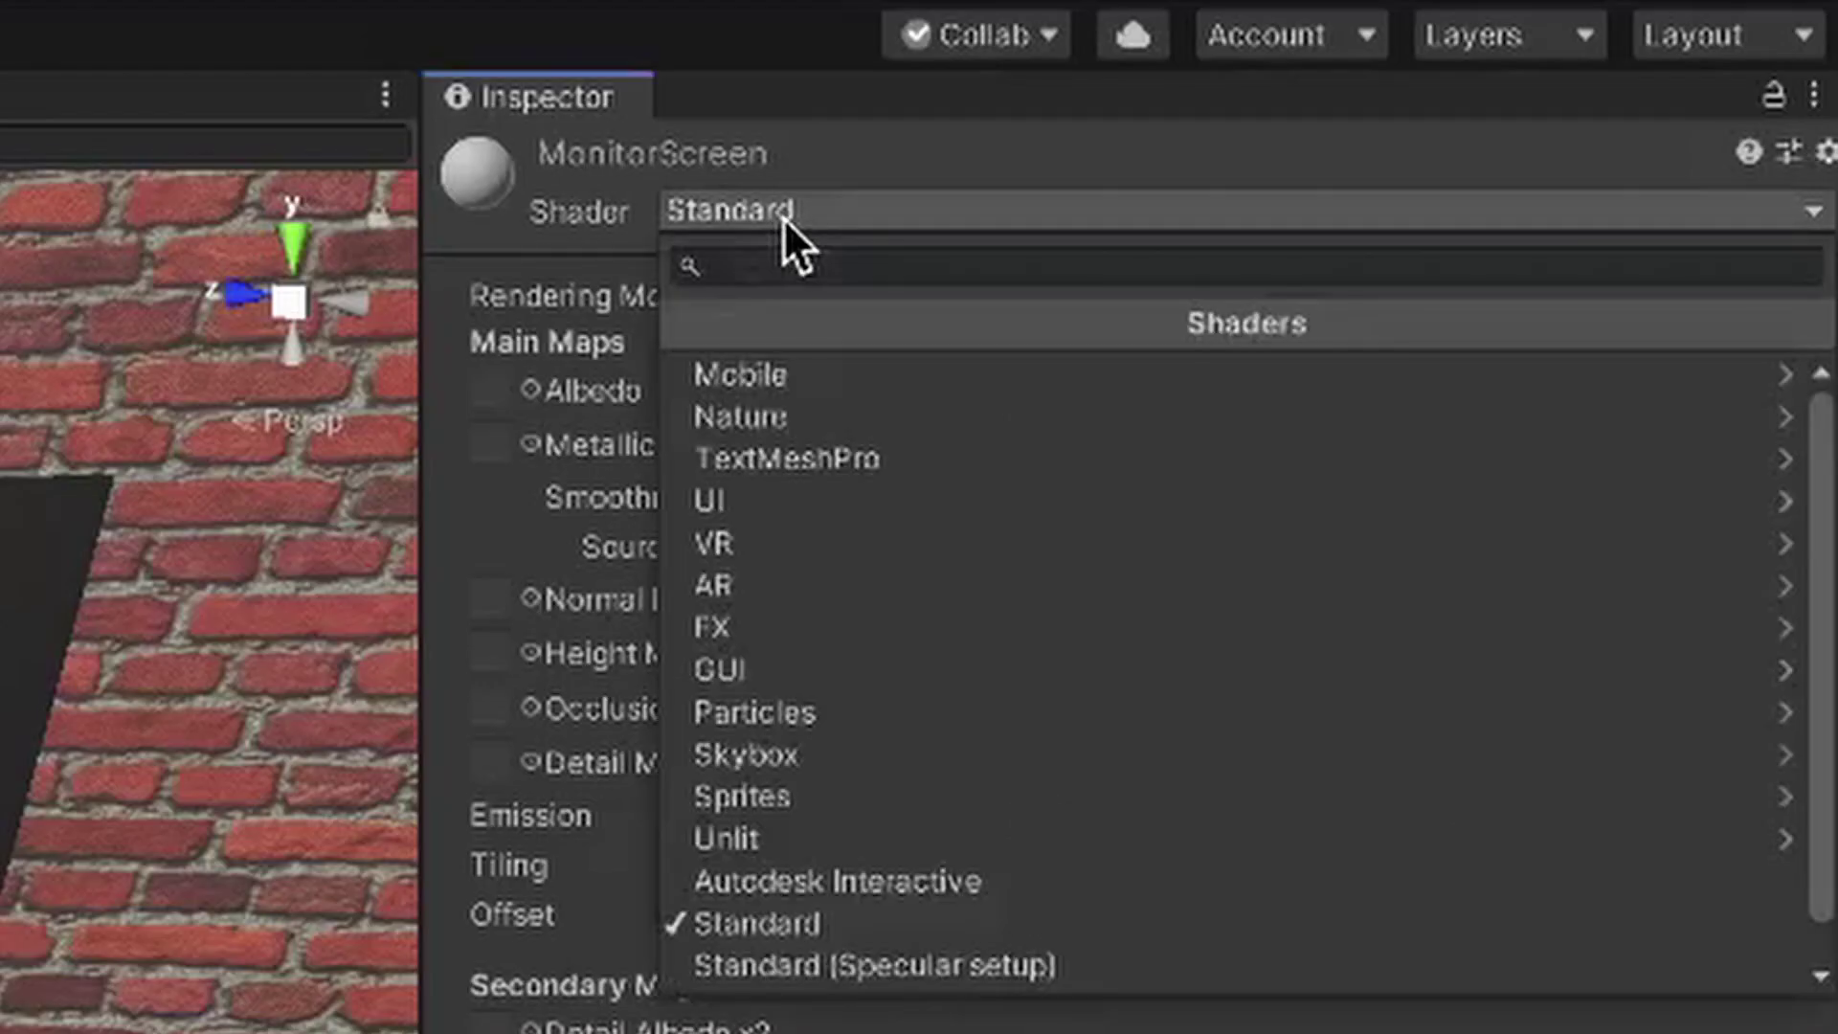
pyautogui.click(778, 838)
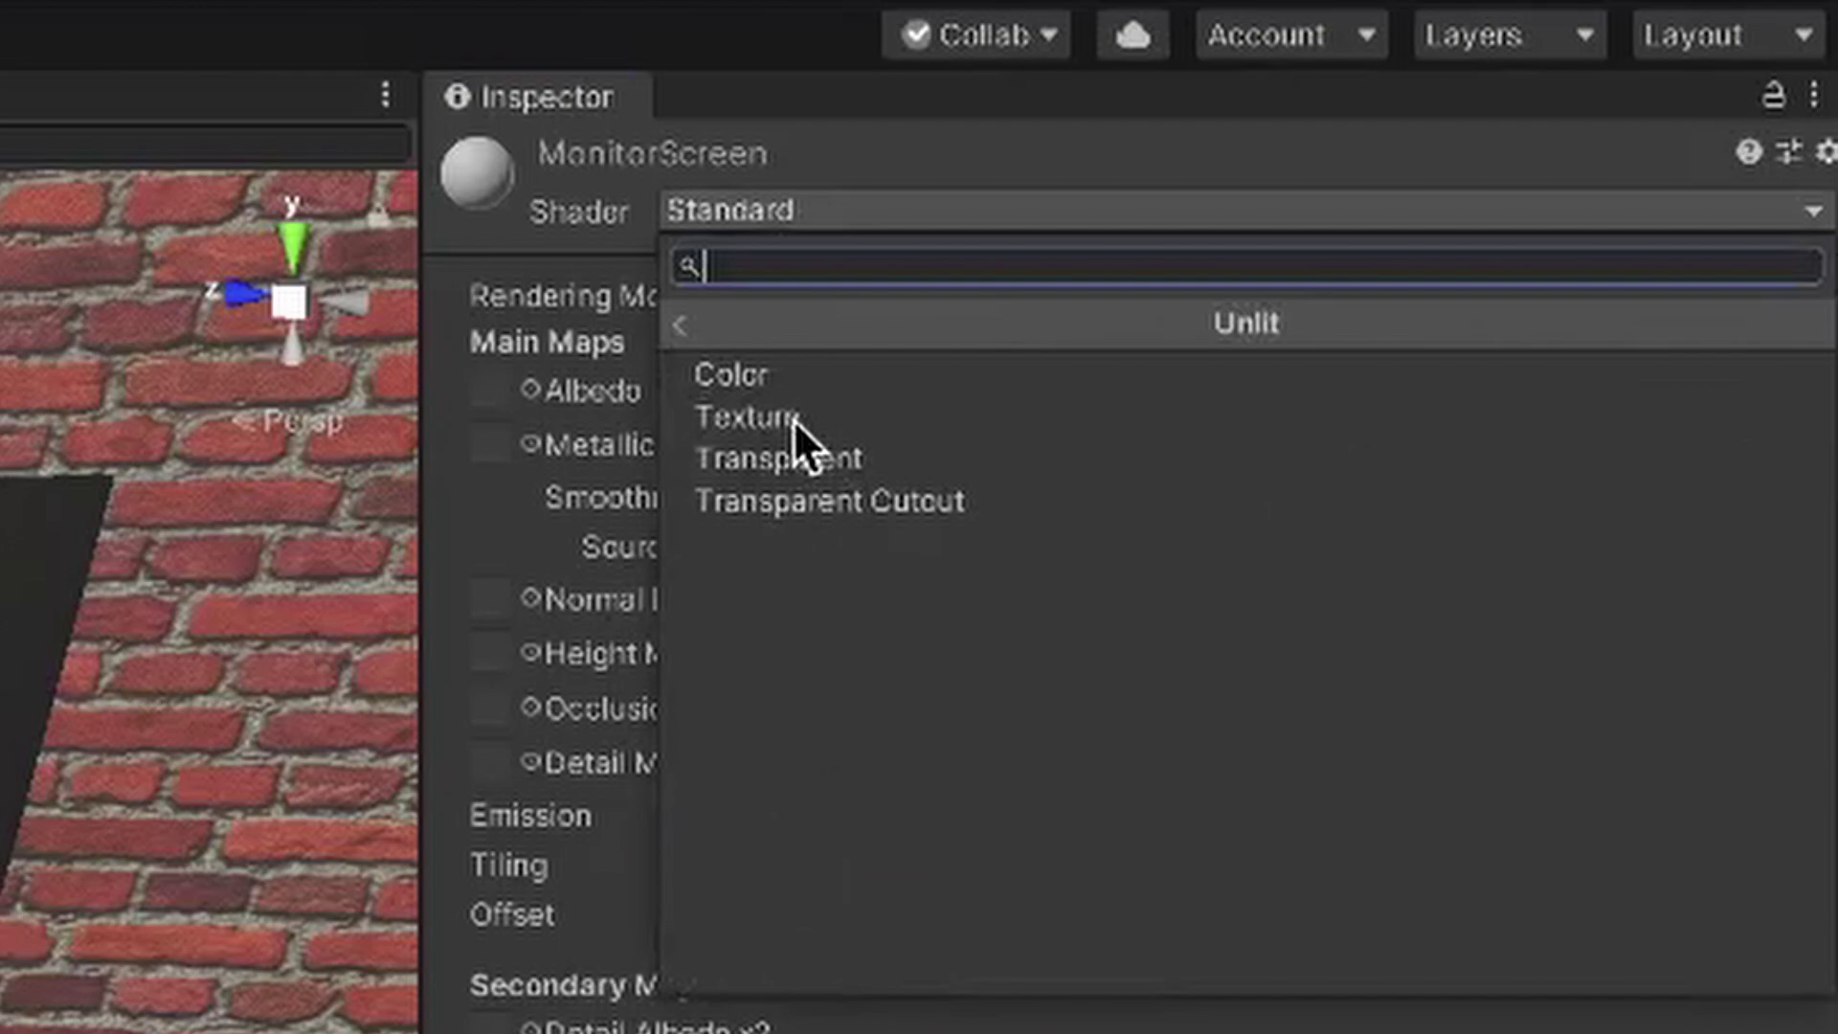
pyautogui.click(795, 419)
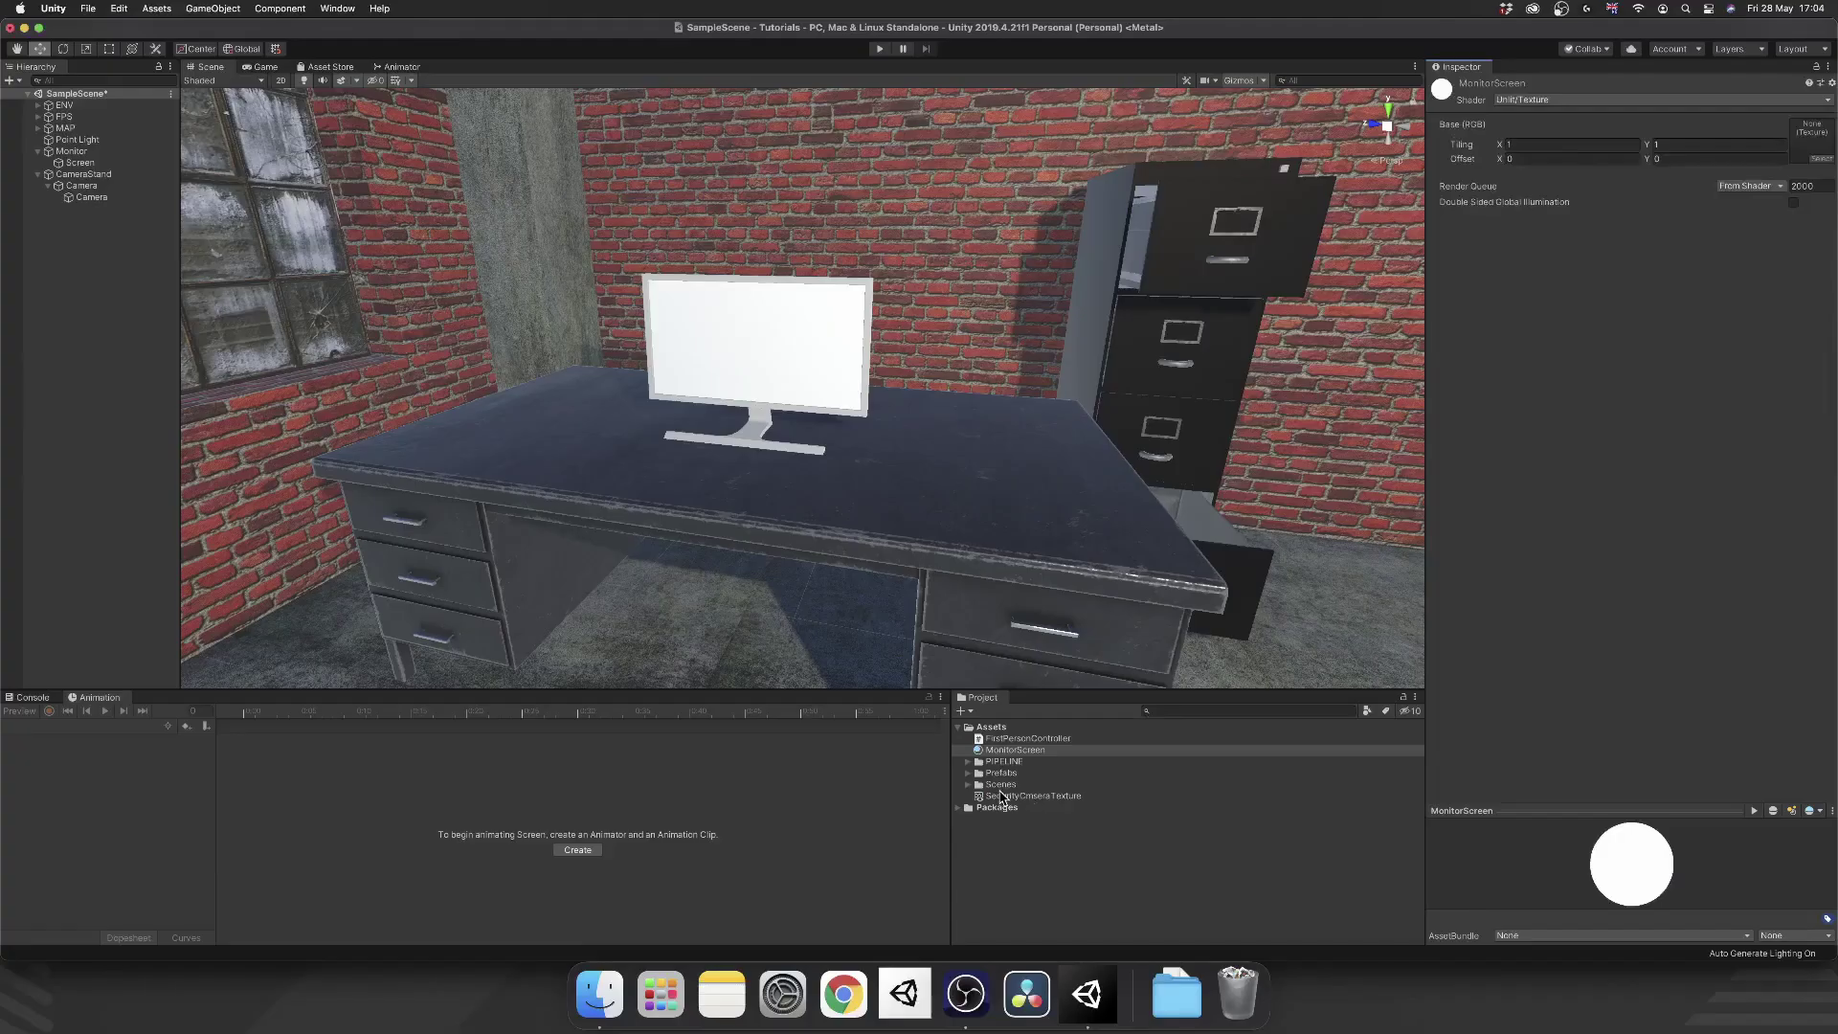
# Put SecurityCameraTexture in MonitorScreen's texture slot and apply the material to the monitor screen.
pyautogui.moveTo(992, 795); pyautogui.dragTo(1817, 140)
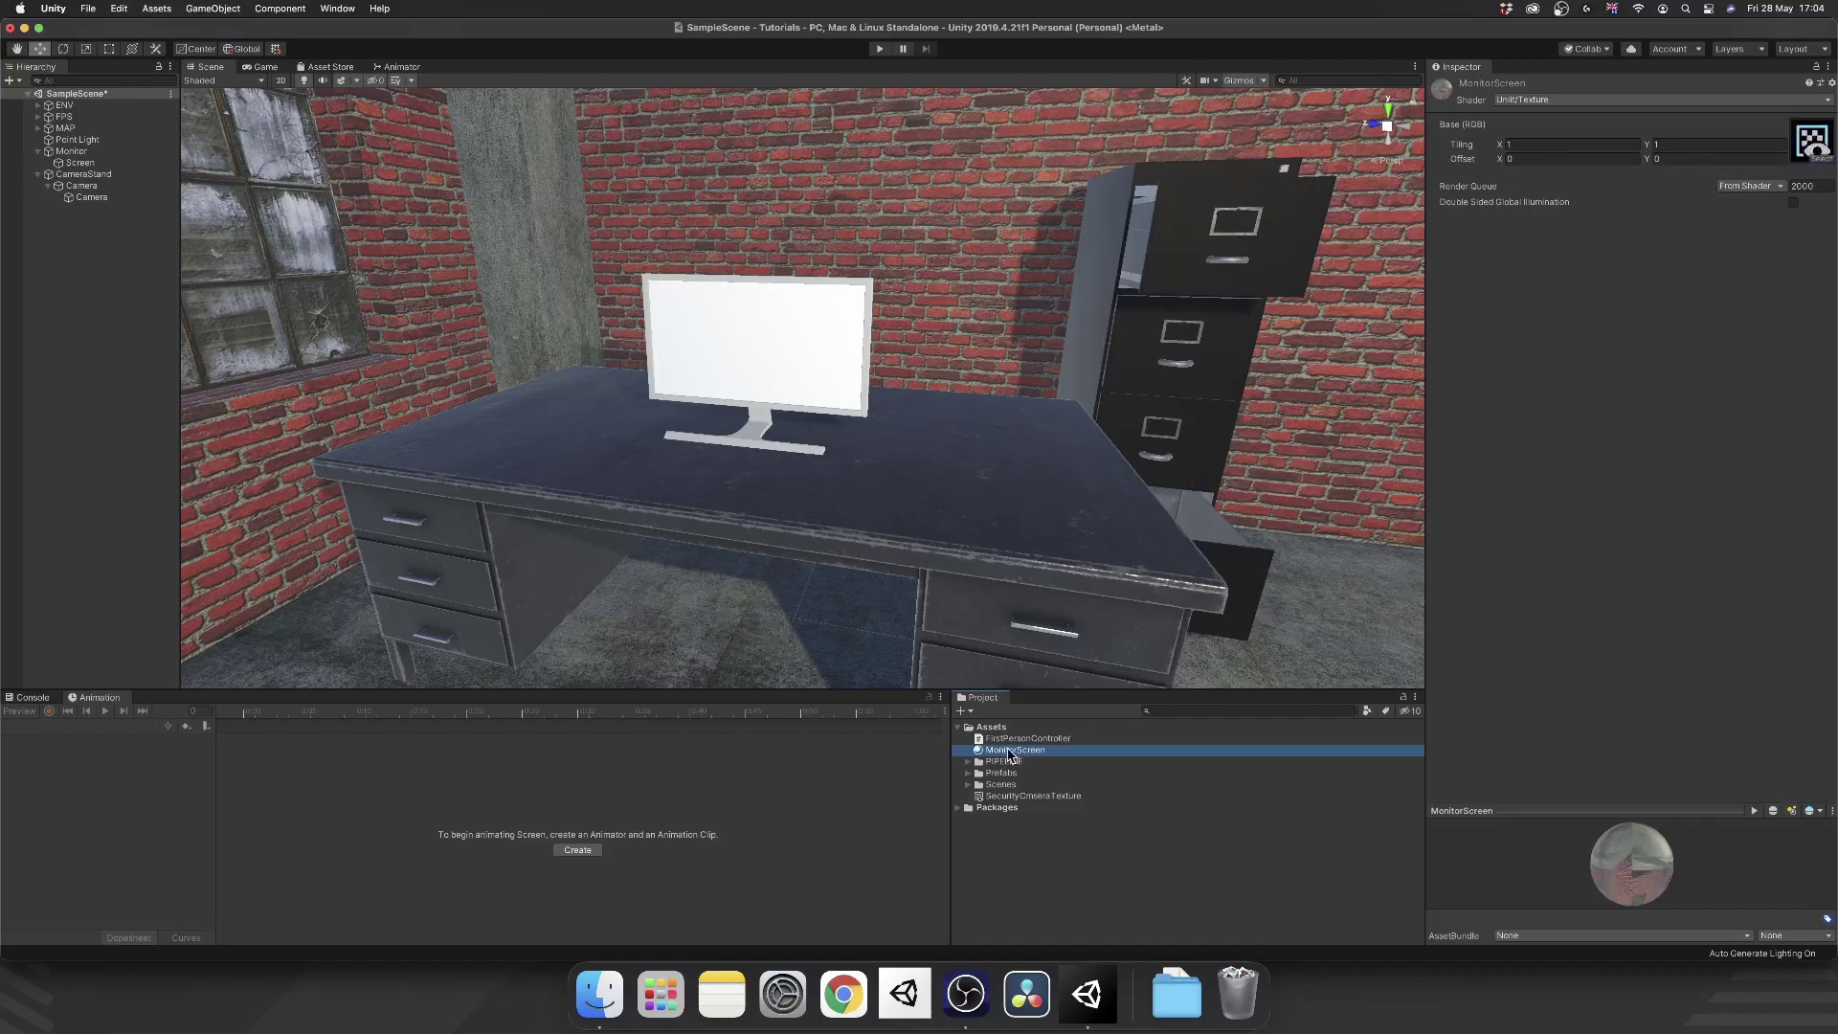
pyautogui.moveTo(1007, 756); pyautogui.dragTo(761, 356)
pyautogui.moveTo(761, 358); pyautogui.dragTo(945, 359, button='right')
pyautogui.press('w')
pyautogui.press('s')
# Select the security Camera, turn it to check the monitor picture, and fly up close to it.
pyautogui.click(82, 185)
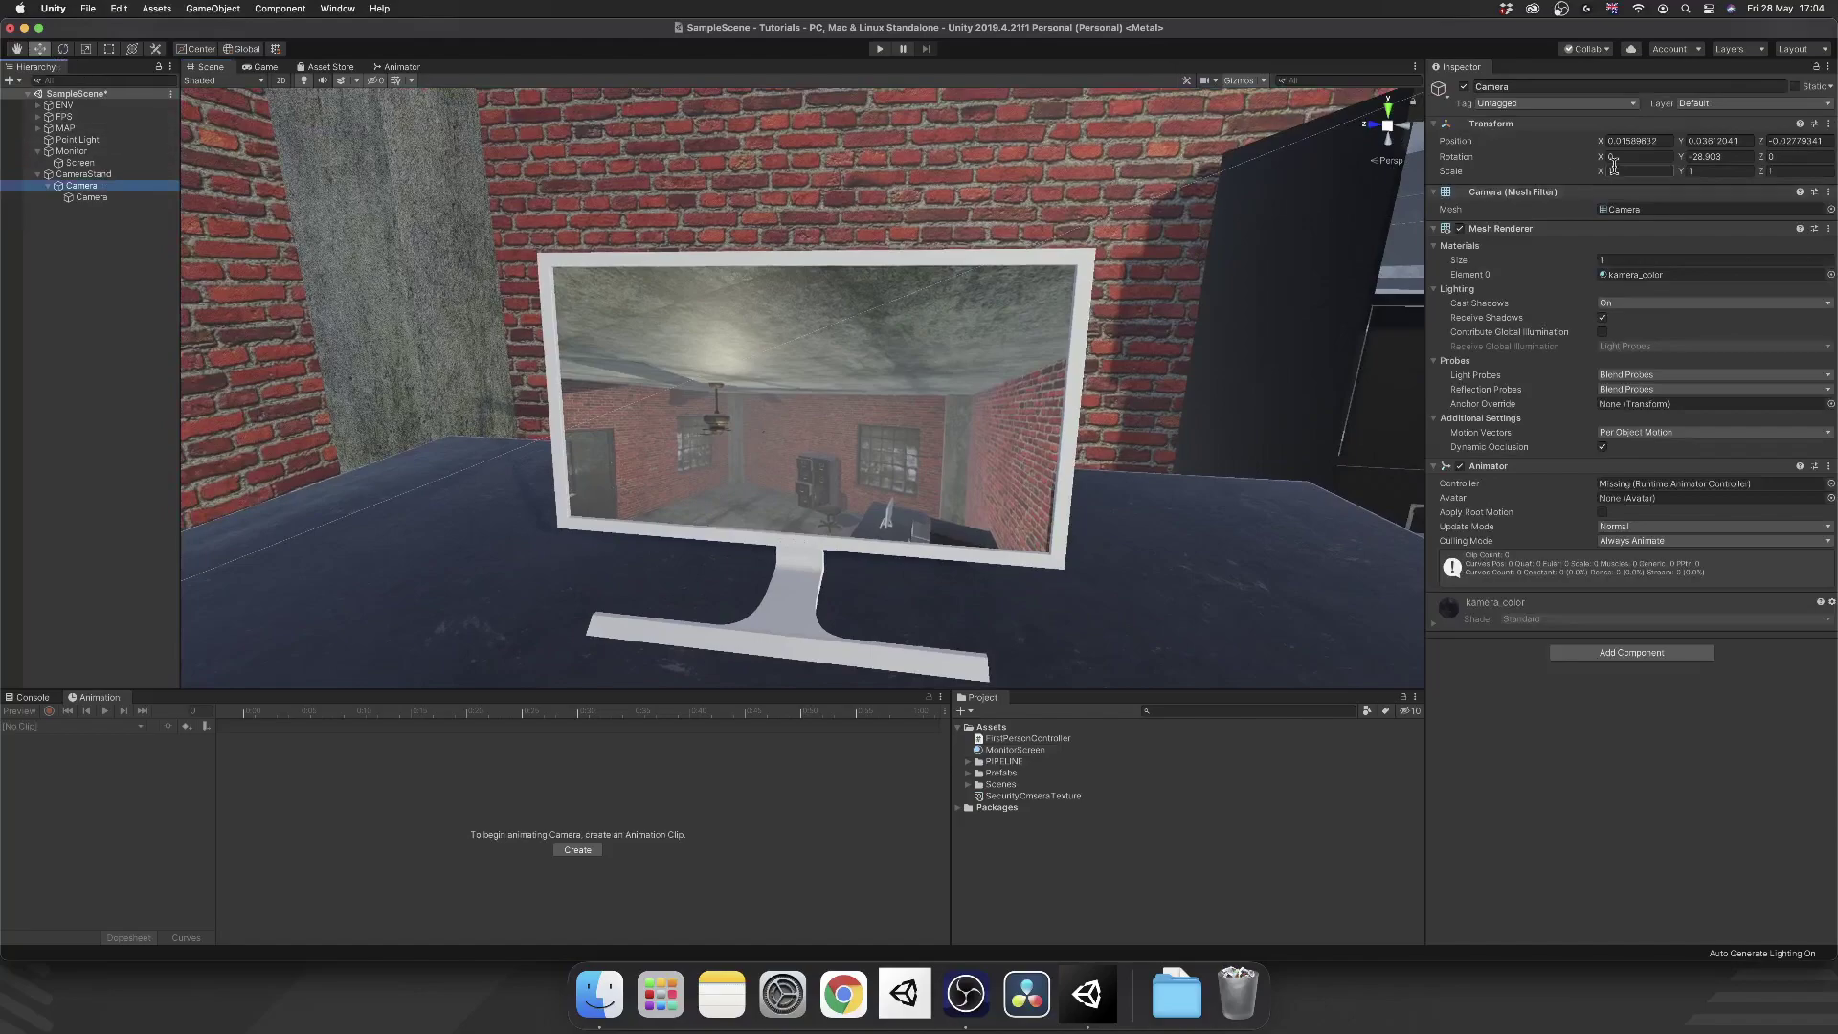
pyautogui.moveTo(1682, 158); pyautogui.dragTo(1260, 424)
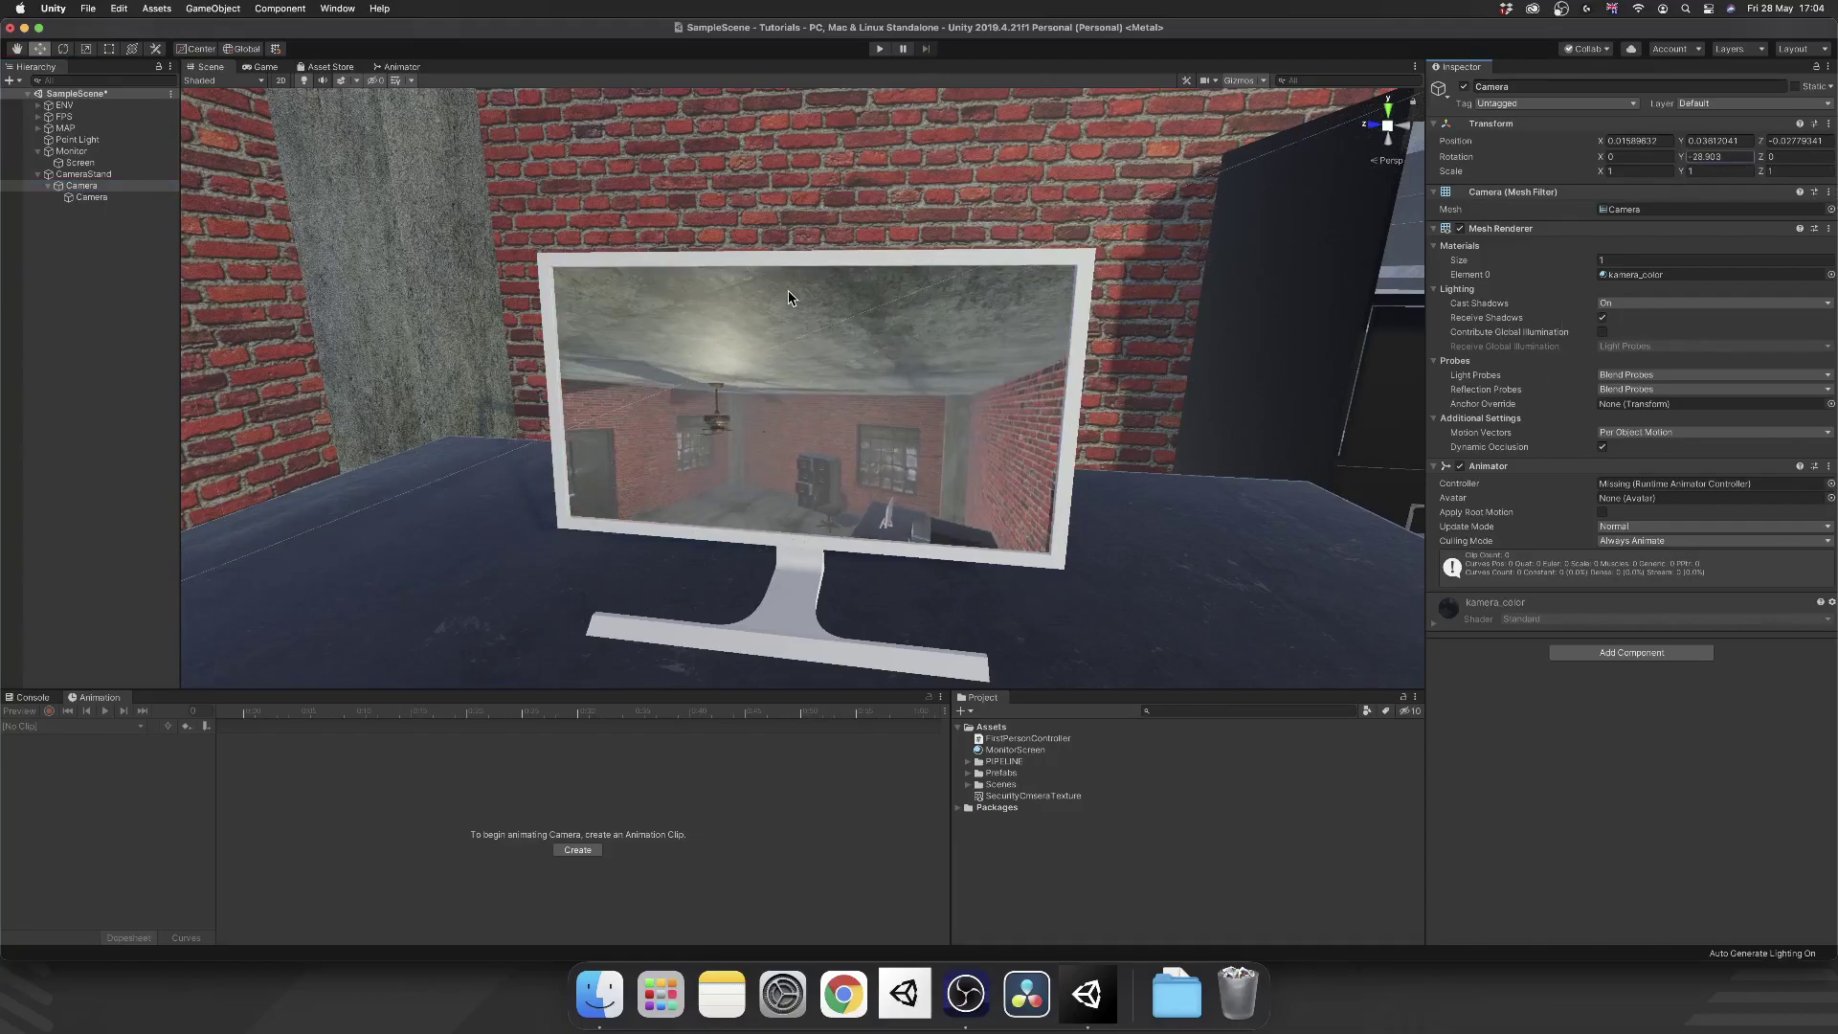
pyautogui.moveTo(201, 260); pyautogui.dragTo(936, 472, button='right')
pyautogui.press('w')
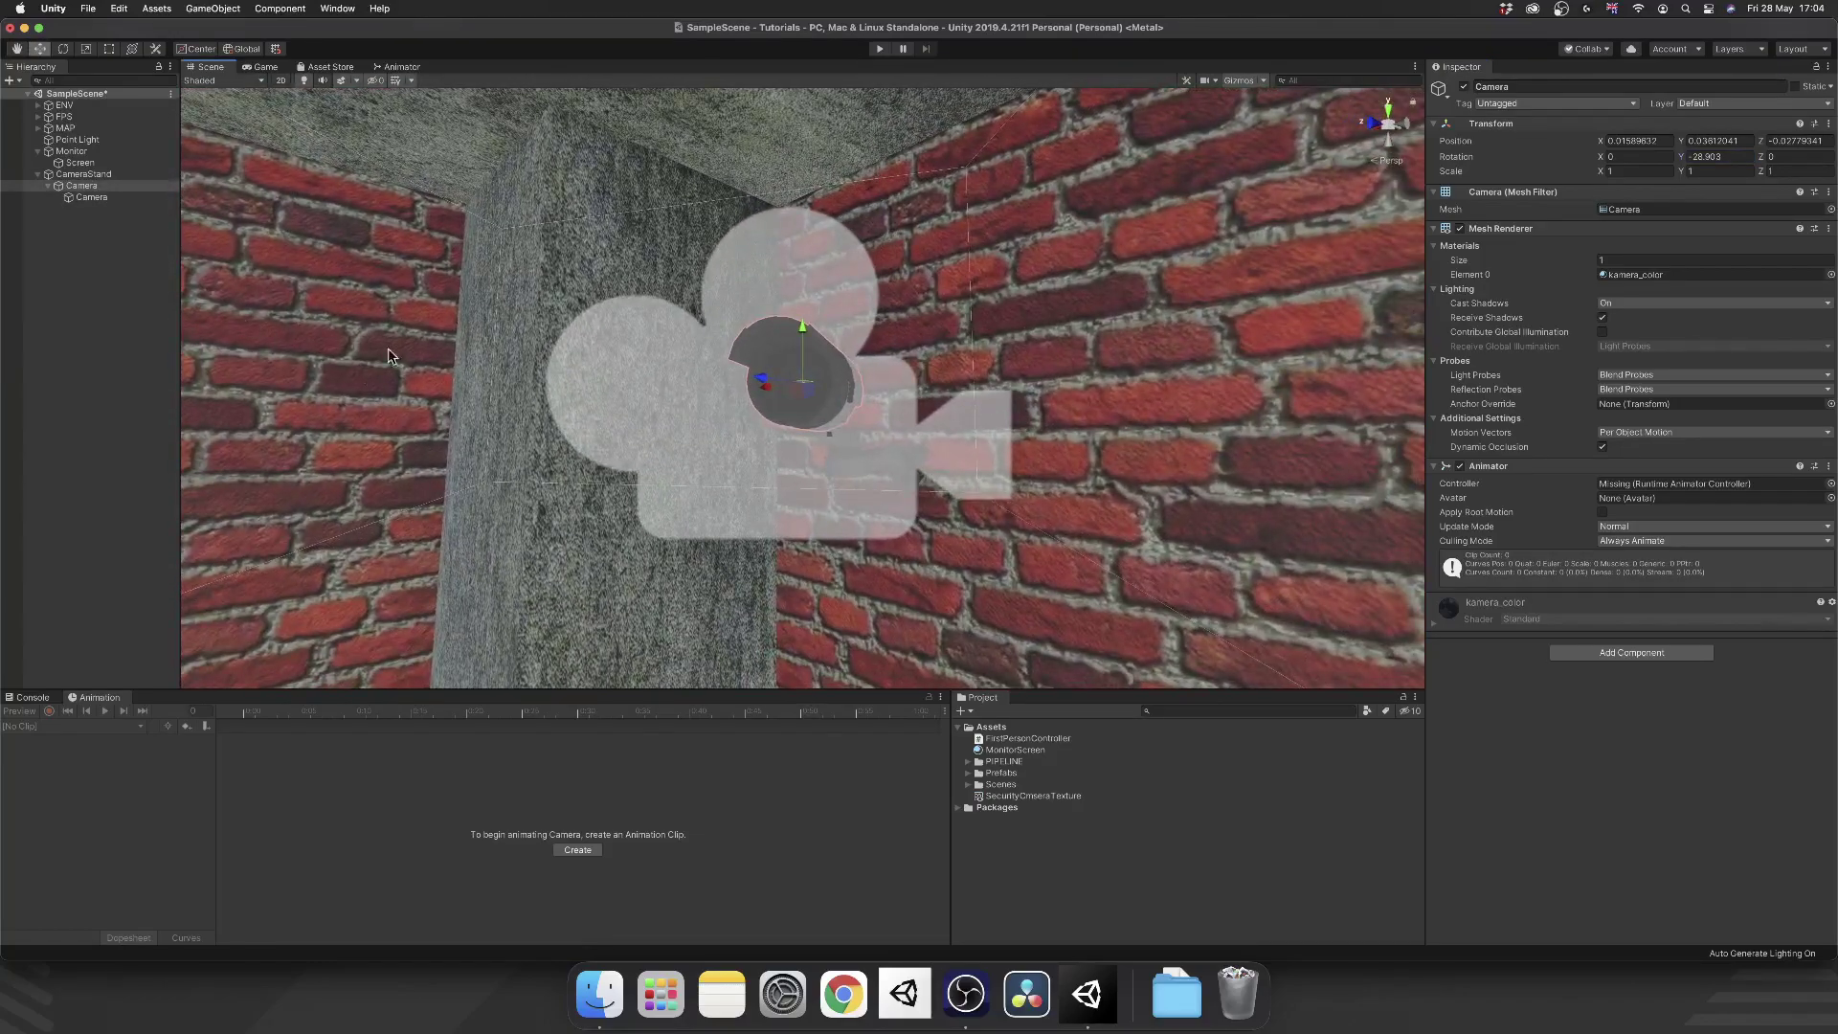
# Create the CameraMove clip, record a Transform Rotation property, and move the playhead to 0:30.
pyautogui.click(577, 850)
pyautogui.write('Came')
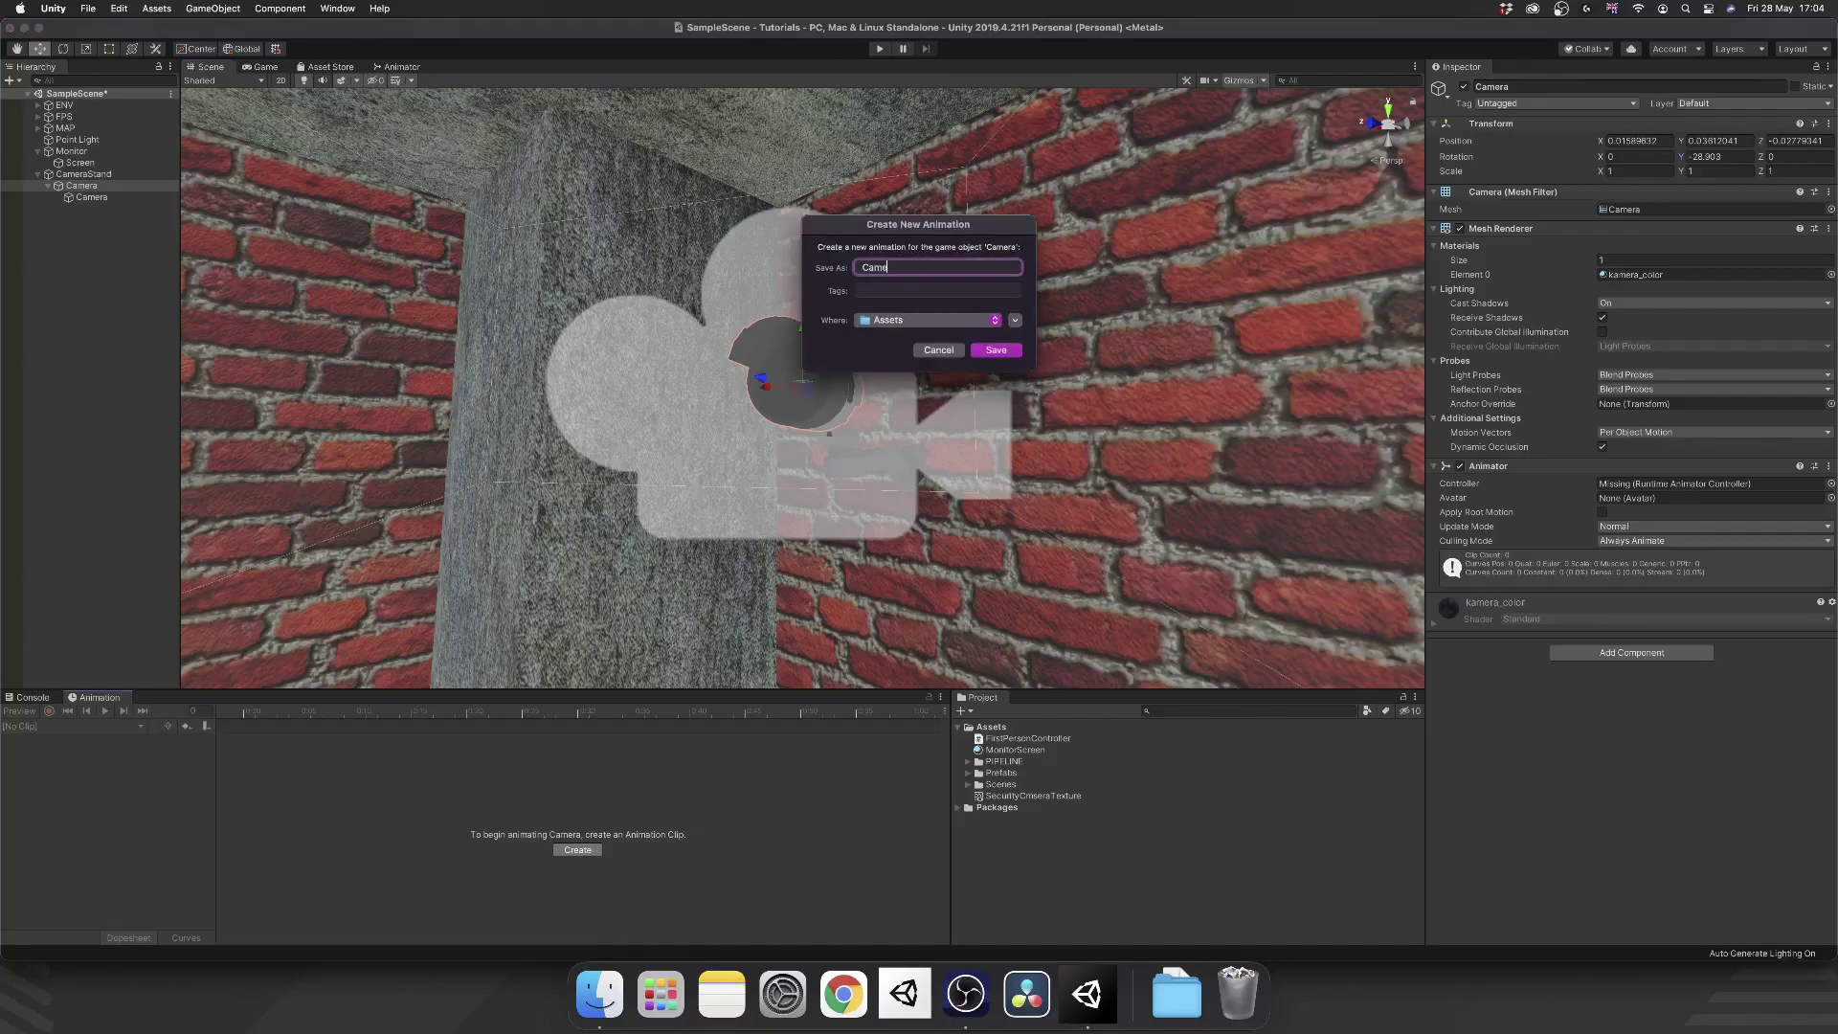
pyautogui.write('raMove')
pyautogui.press('Return')
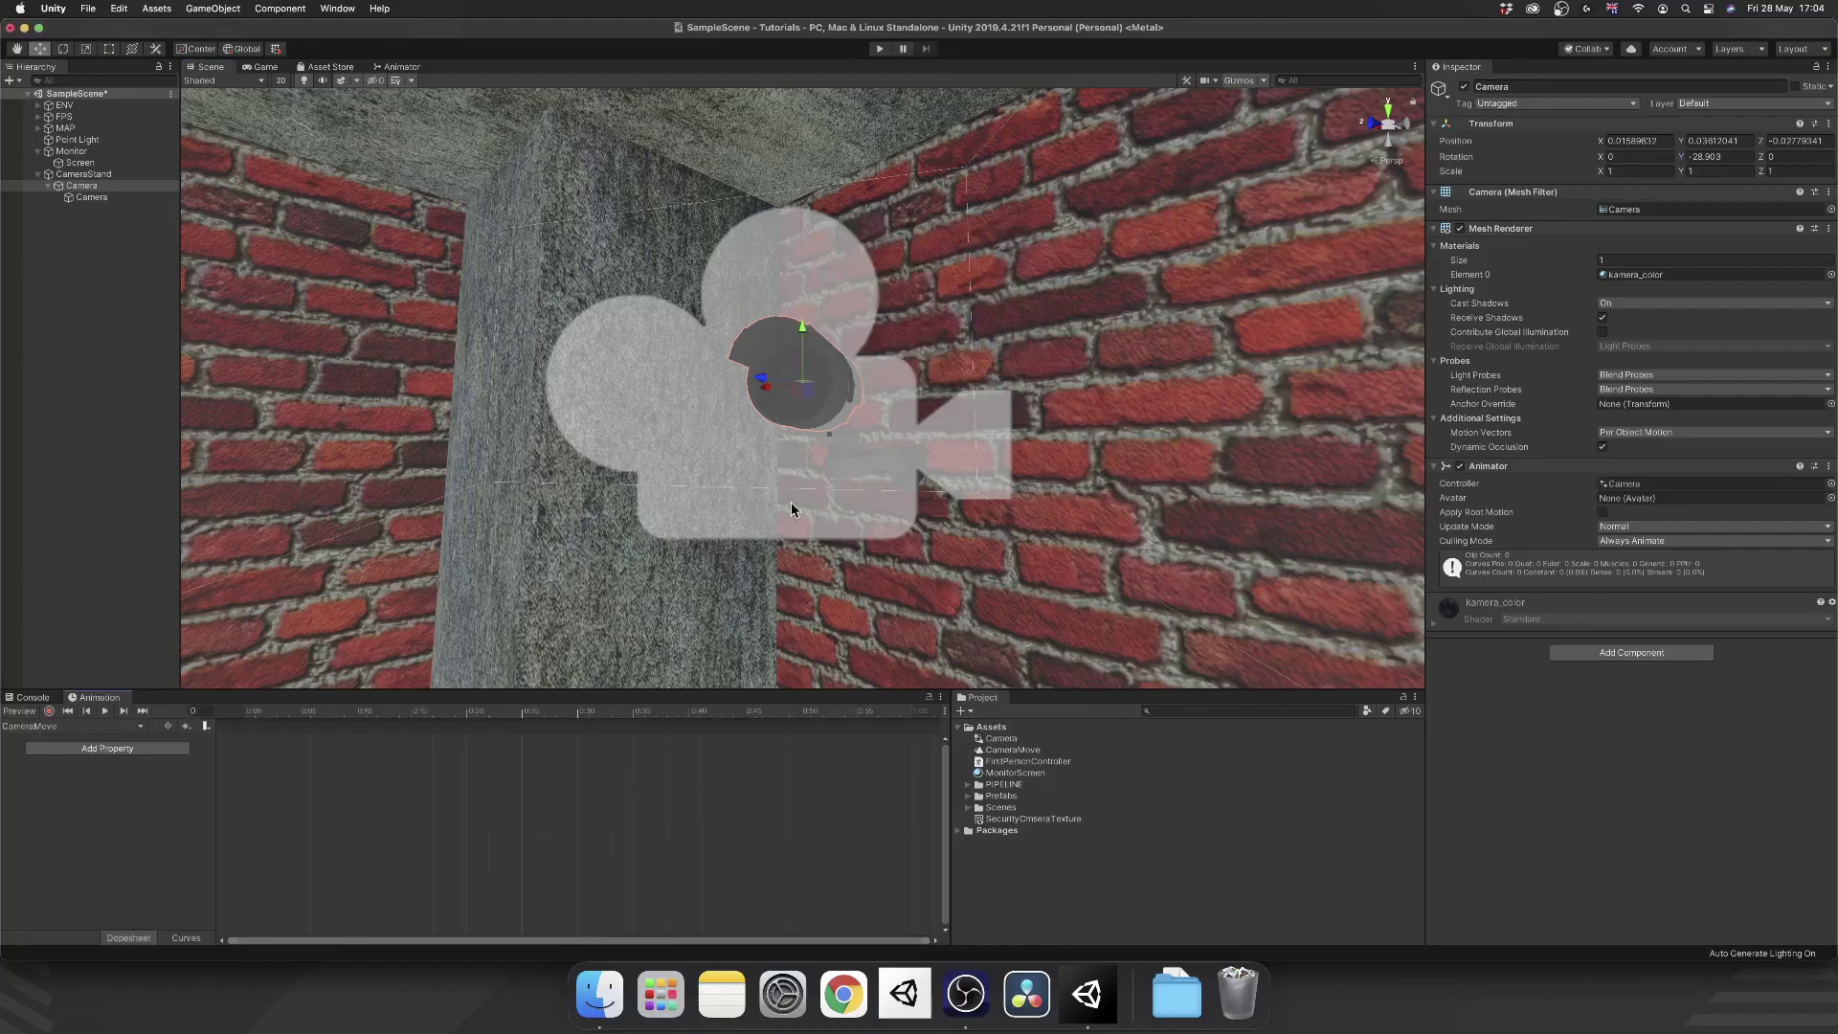
pyautogui.click(49, 711)
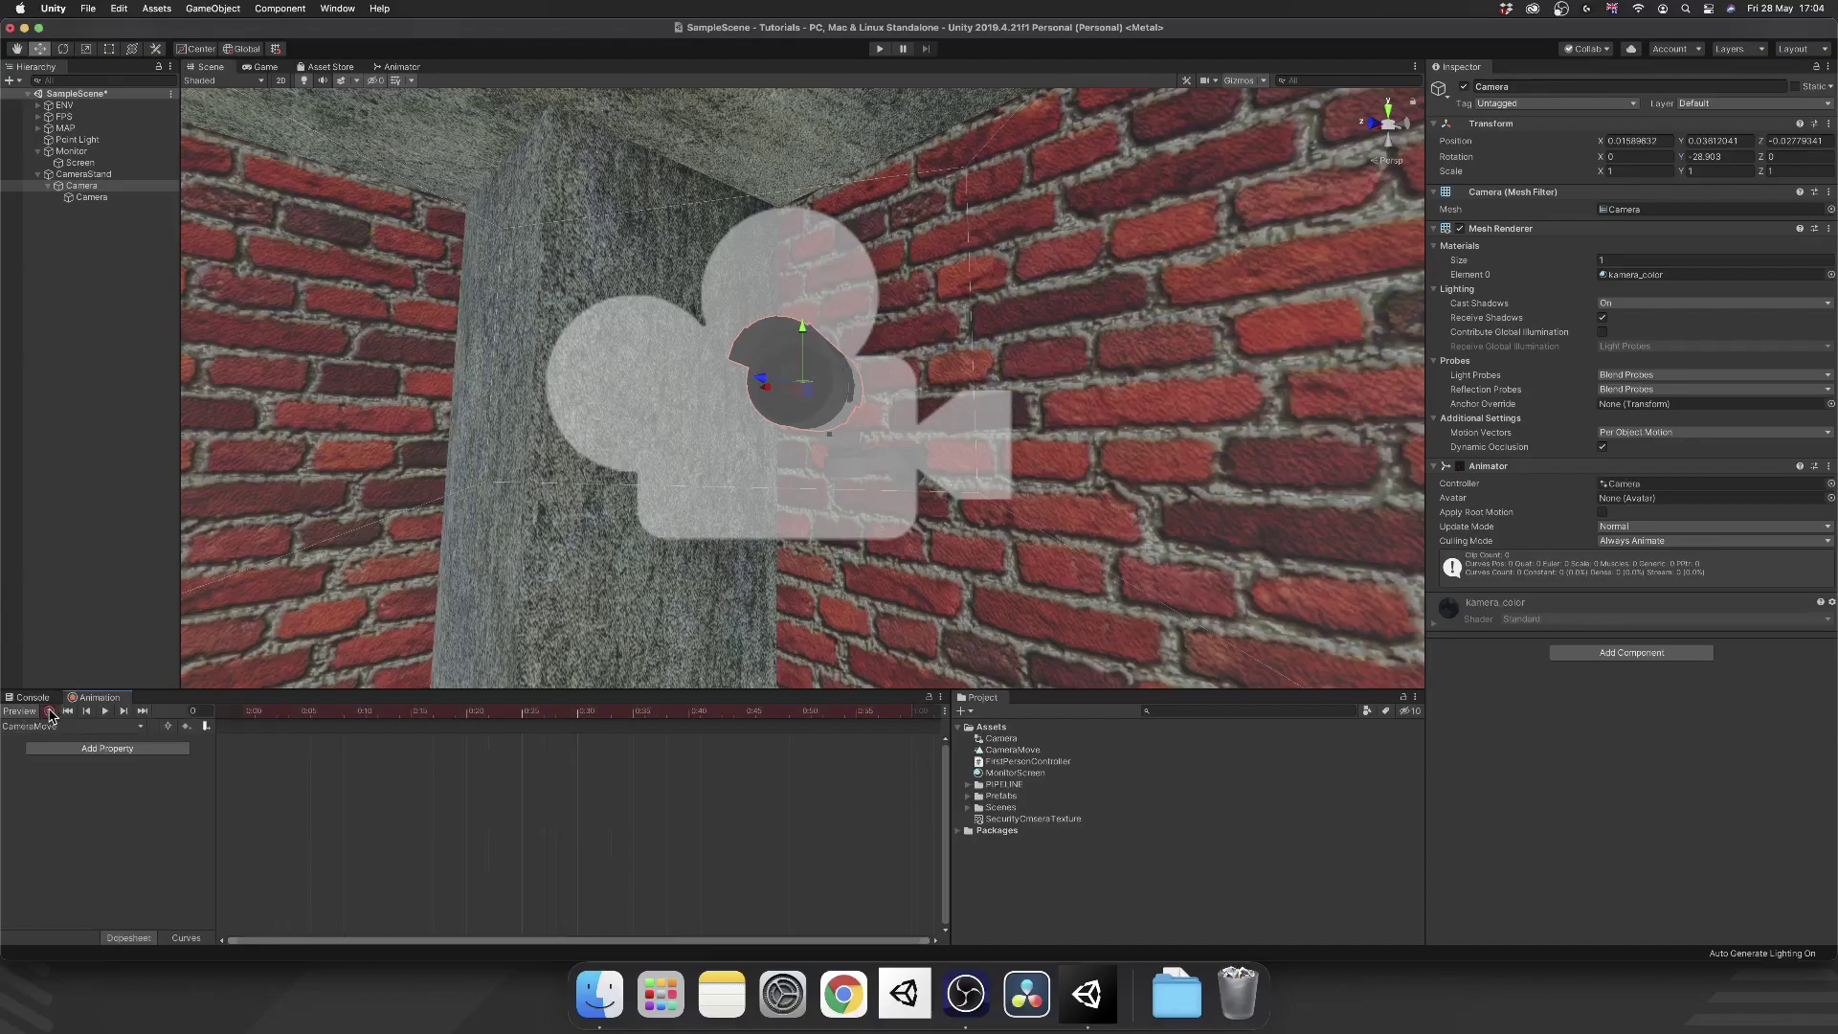
pyautogui.click(108, 749)
pyautogui.click(201, 747)
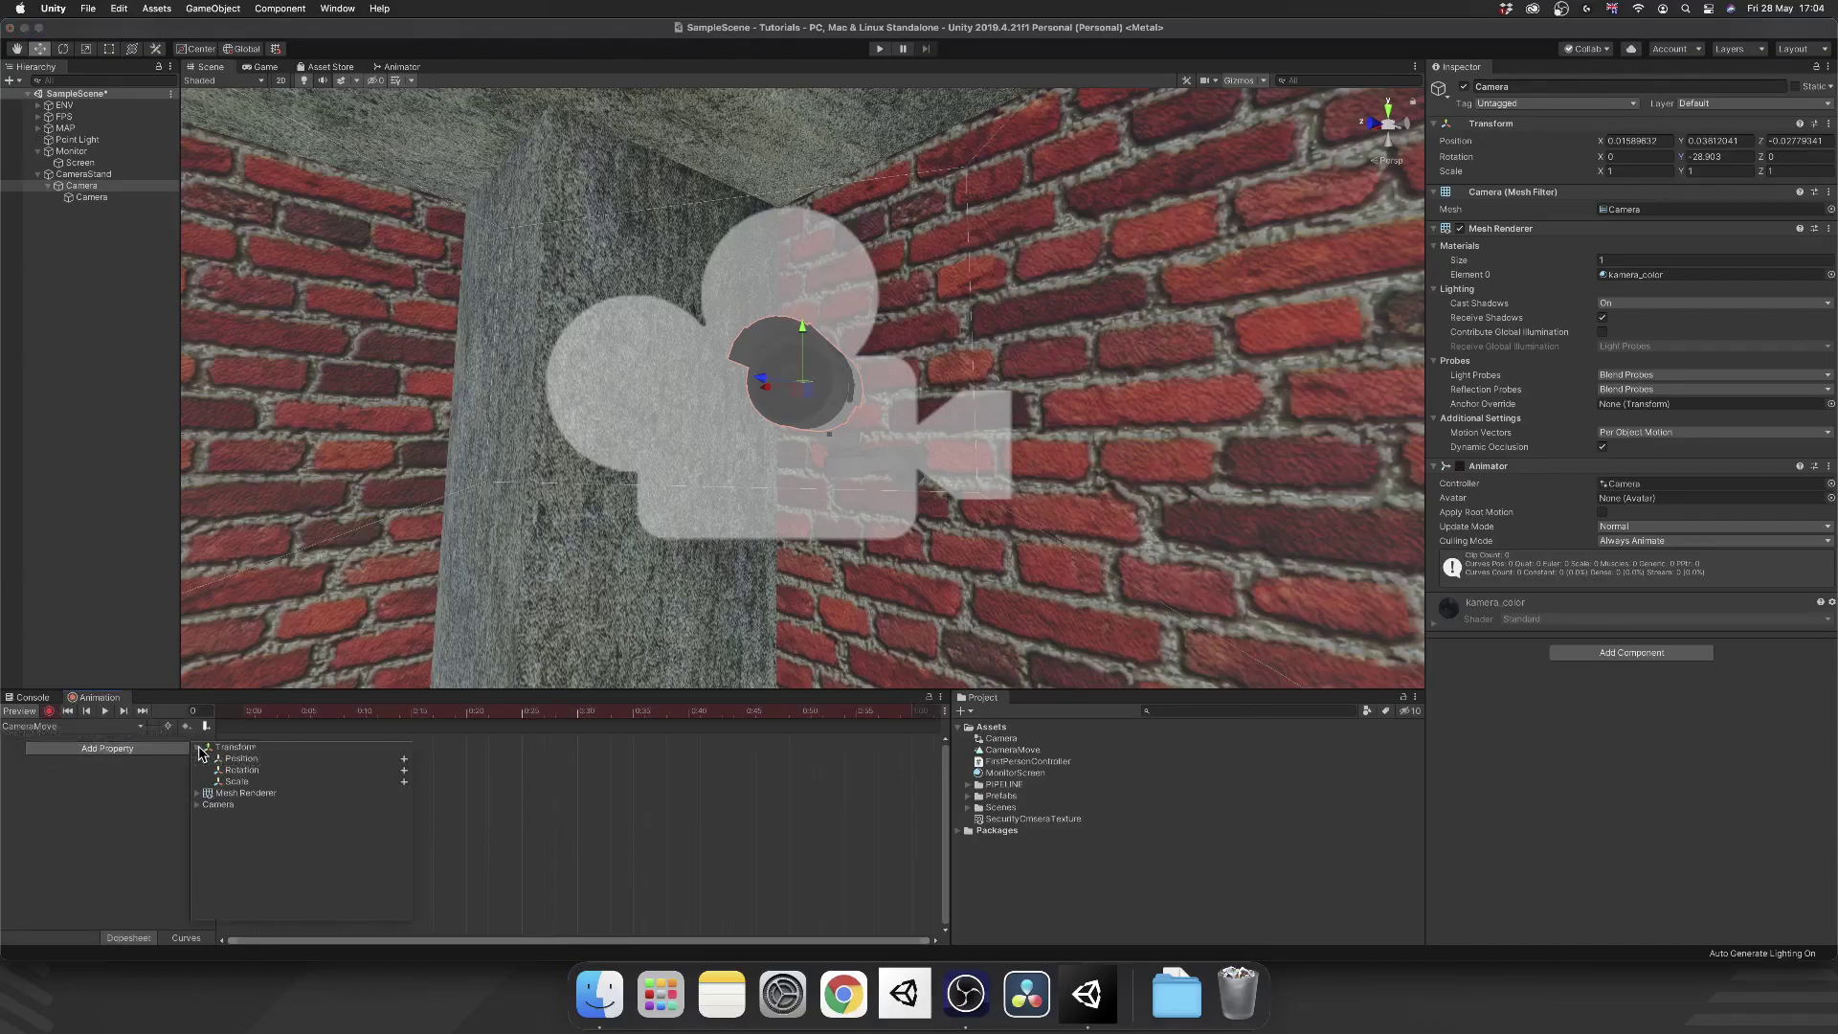
pyautogui.click(402, 771)
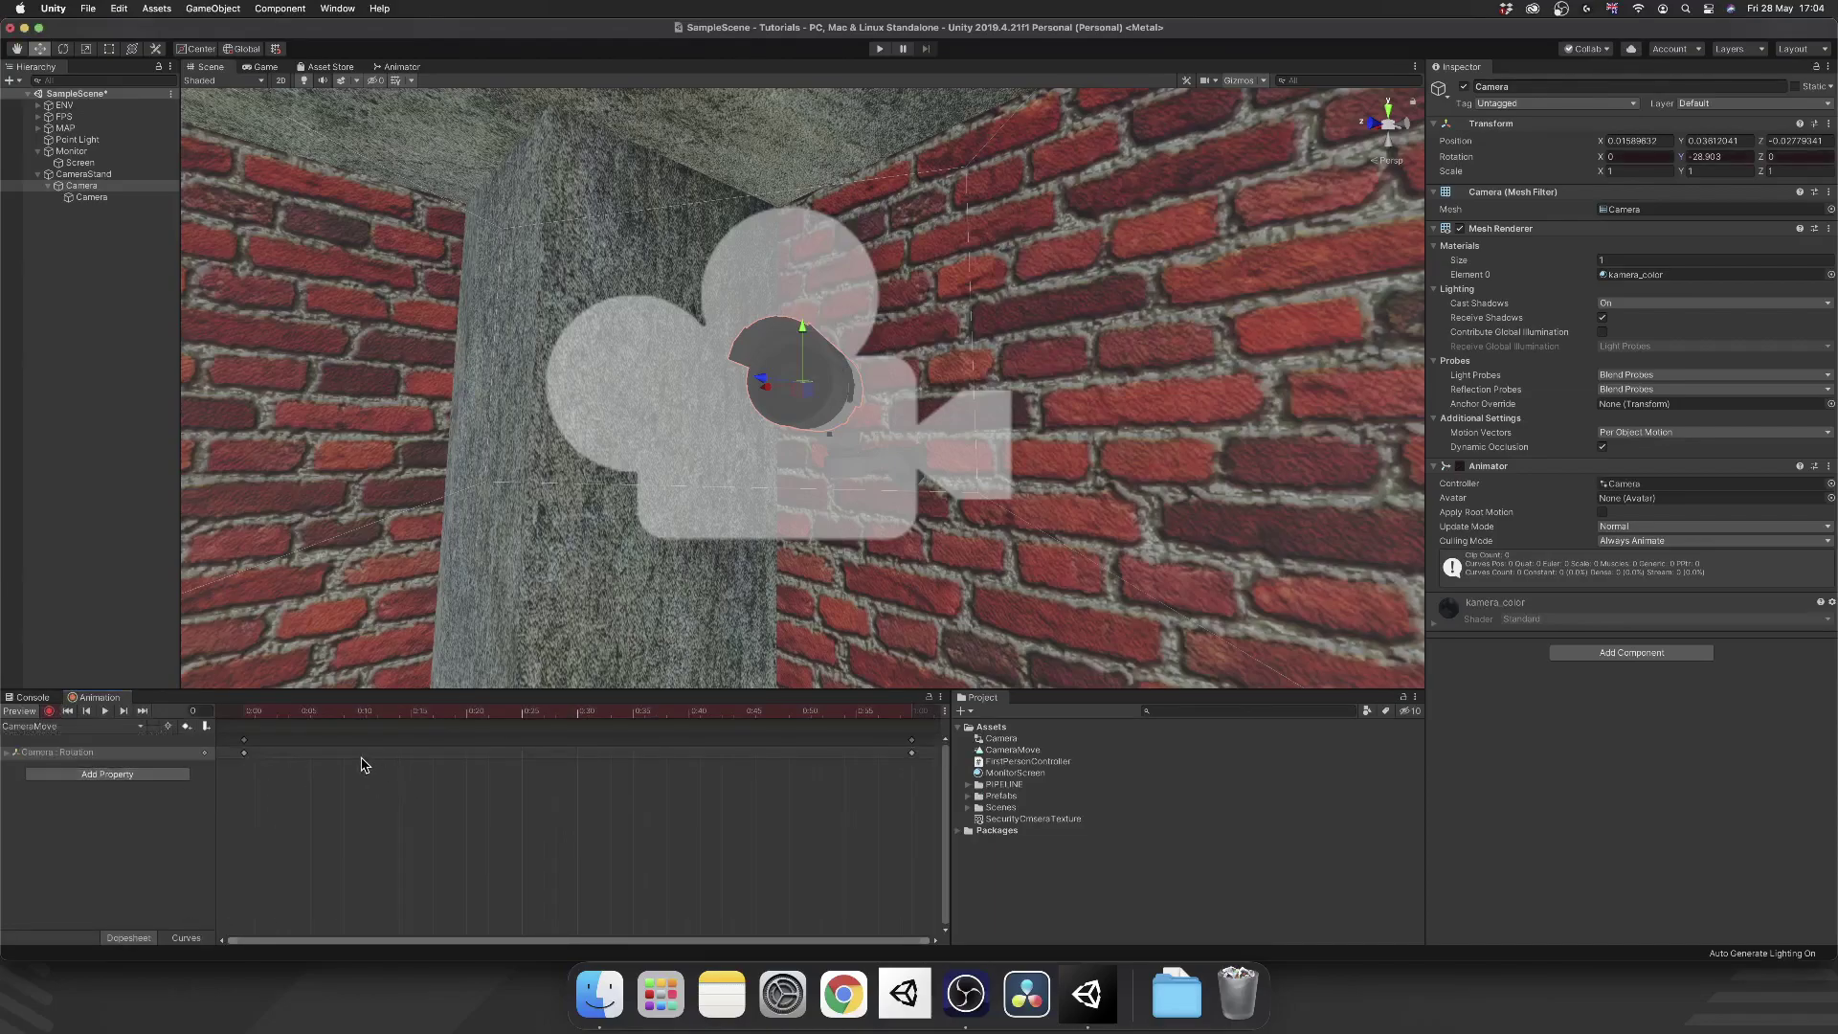
pyautogui.click(577, 713)
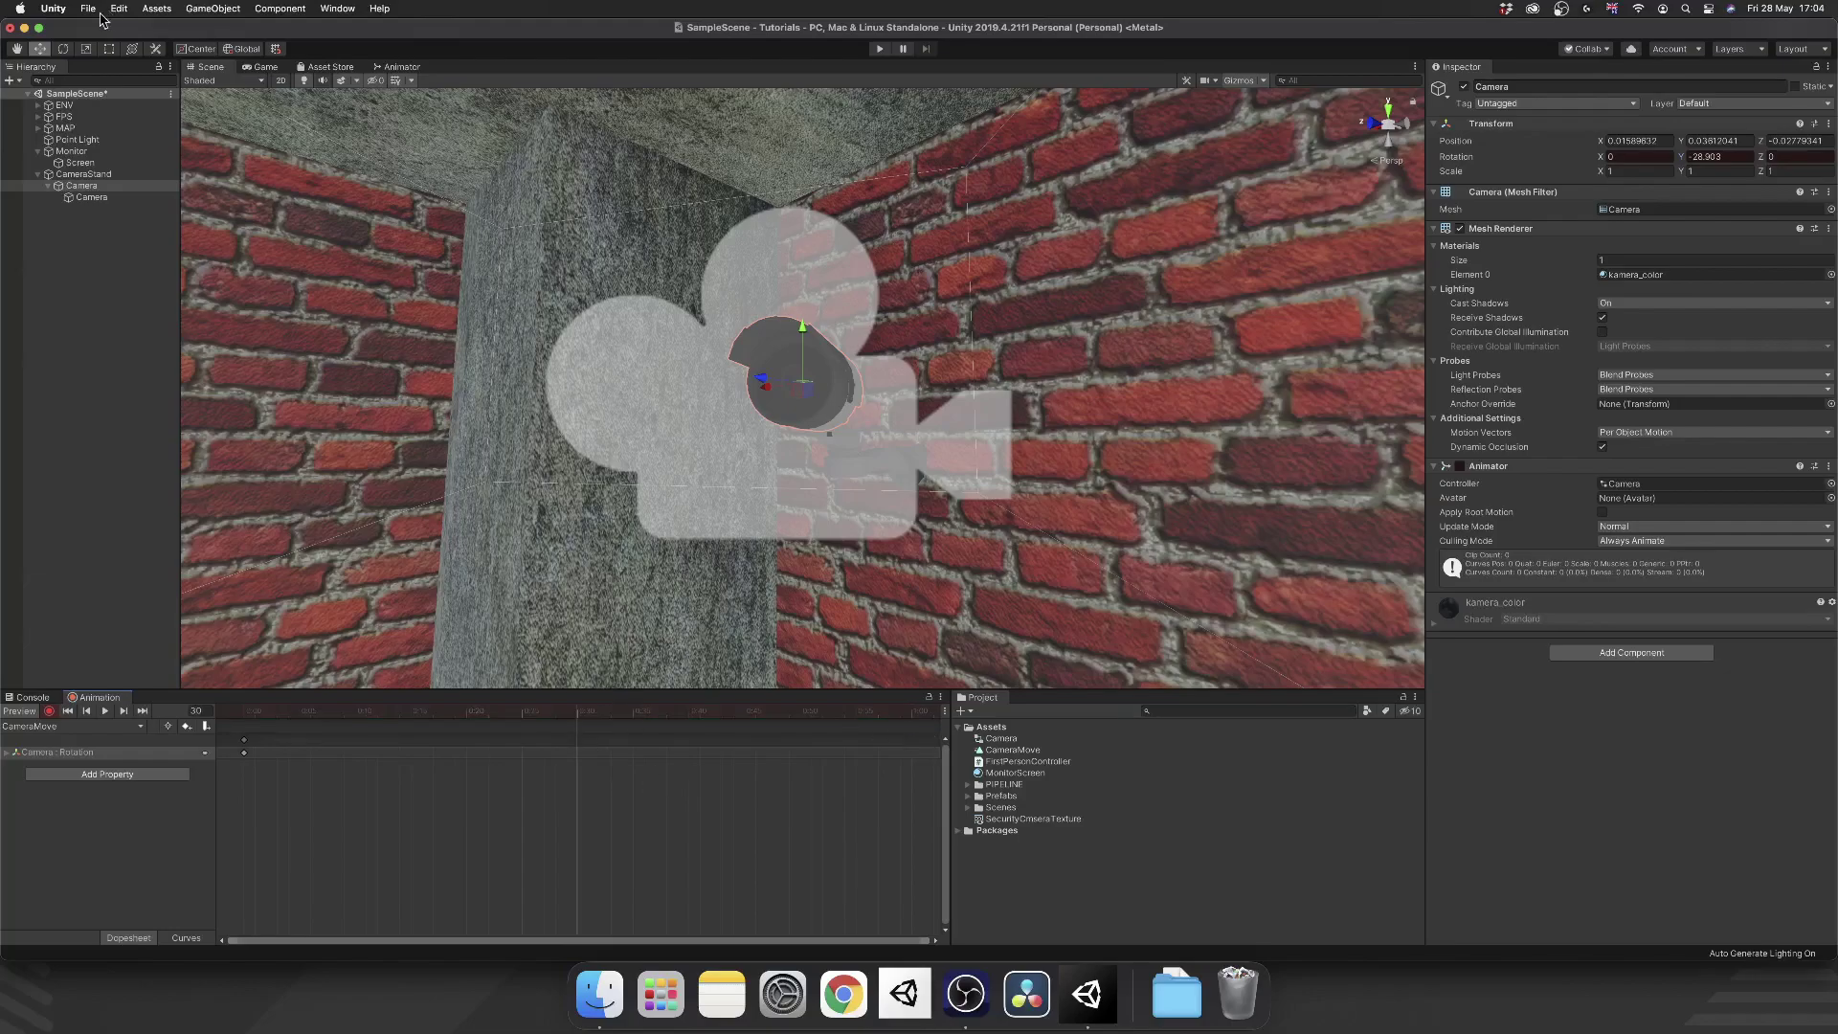
# Rotate the camera sideways for the 0:30 keyframe, then move to a later point in the clip.
pyautogui.click(67, 50)
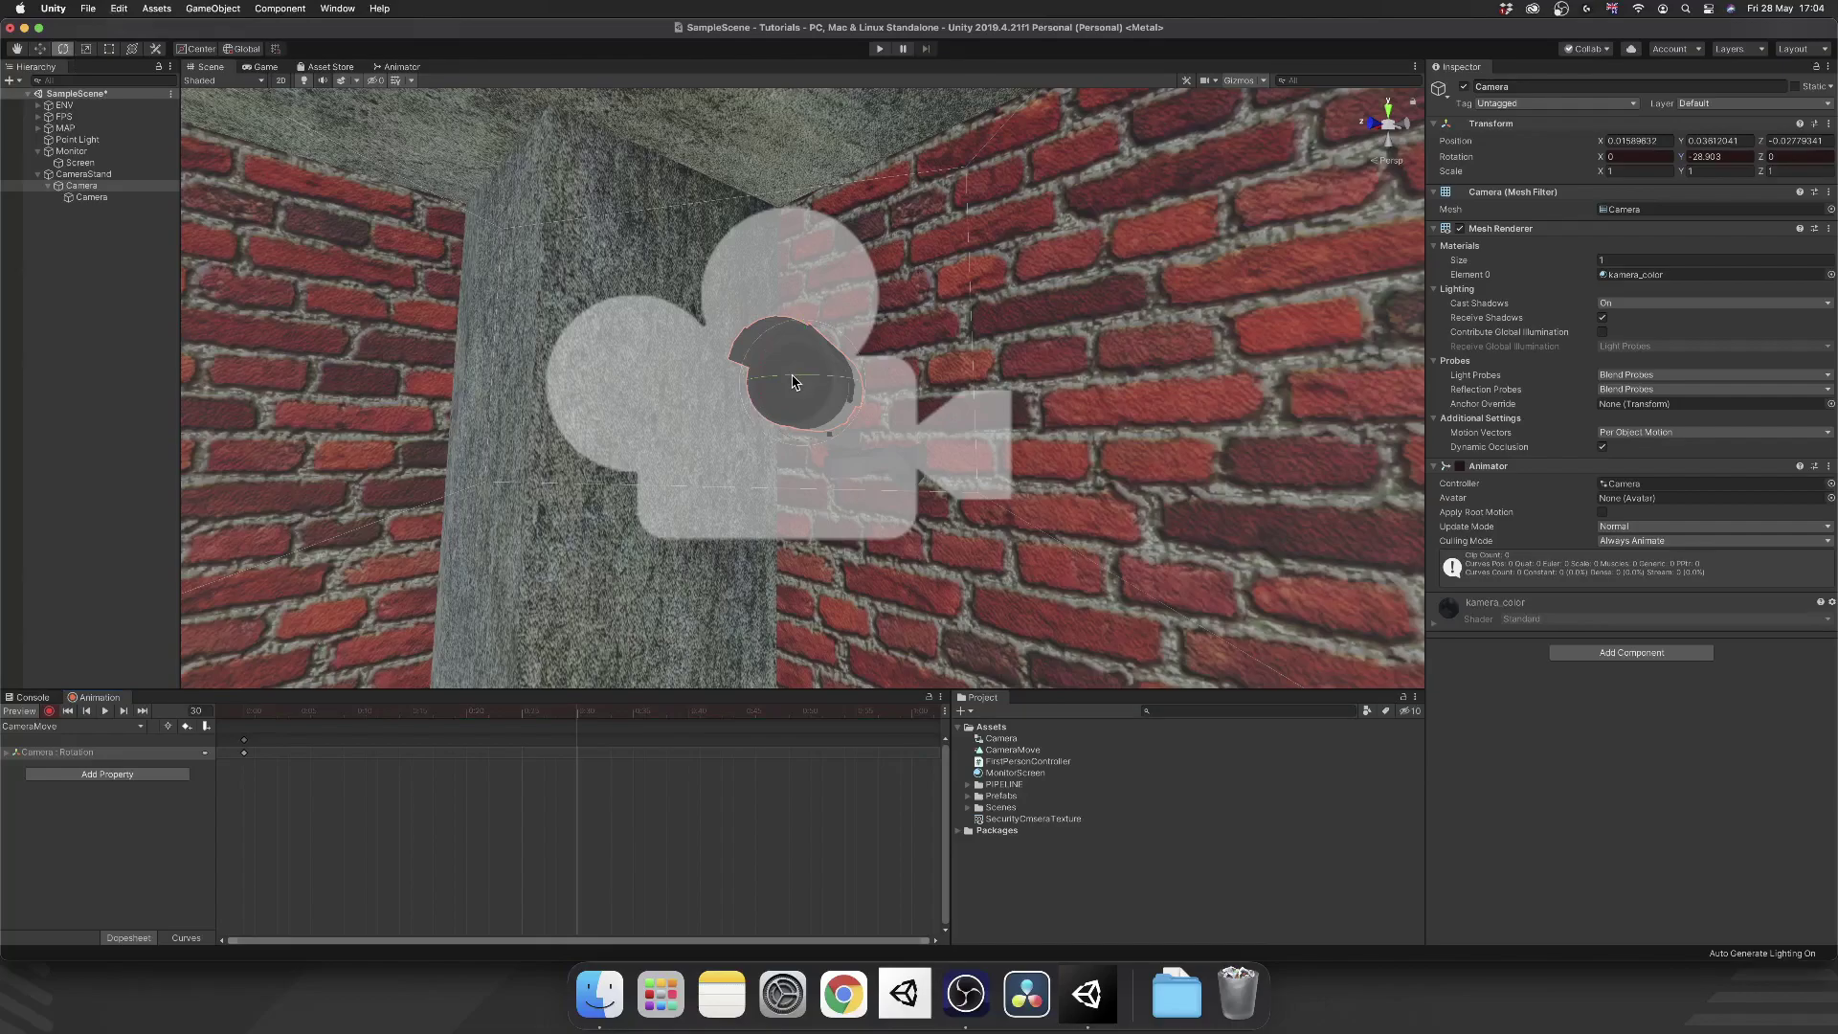
pyautogui.moveTo(792, 381); pyautogui.dragTo(866, 381)
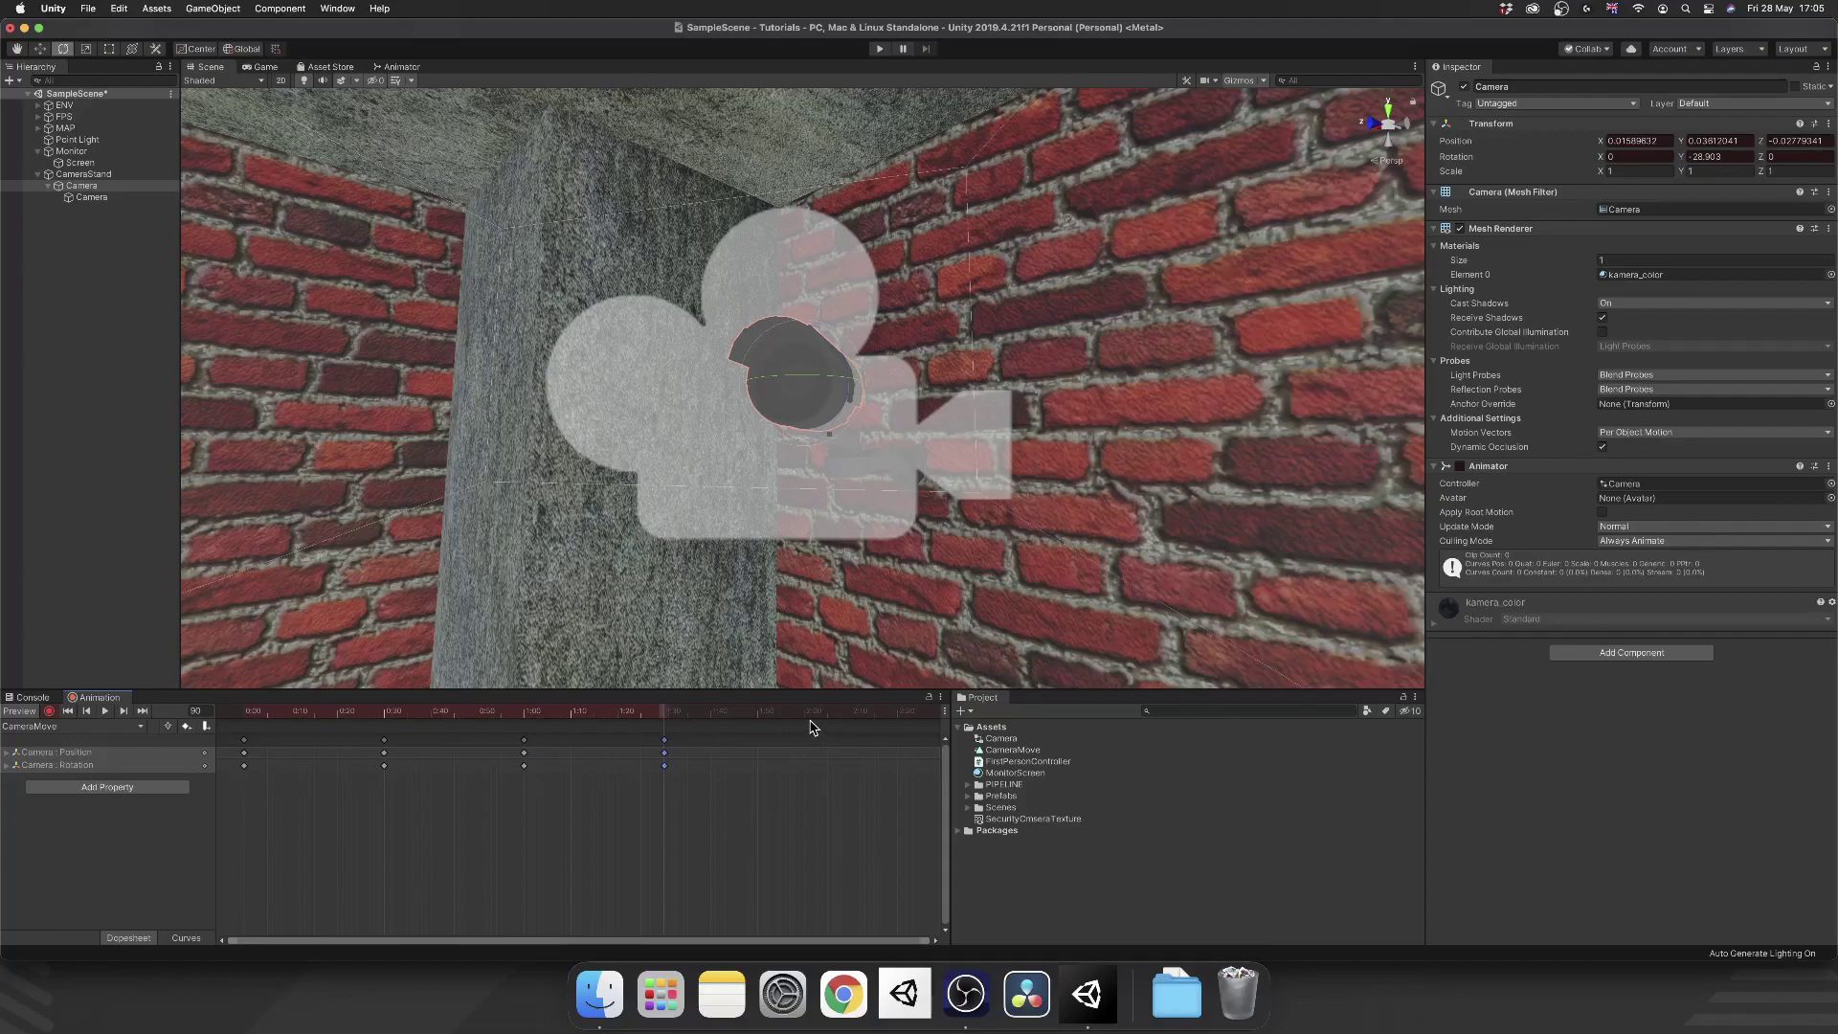
pyautogui.click(805, 719)
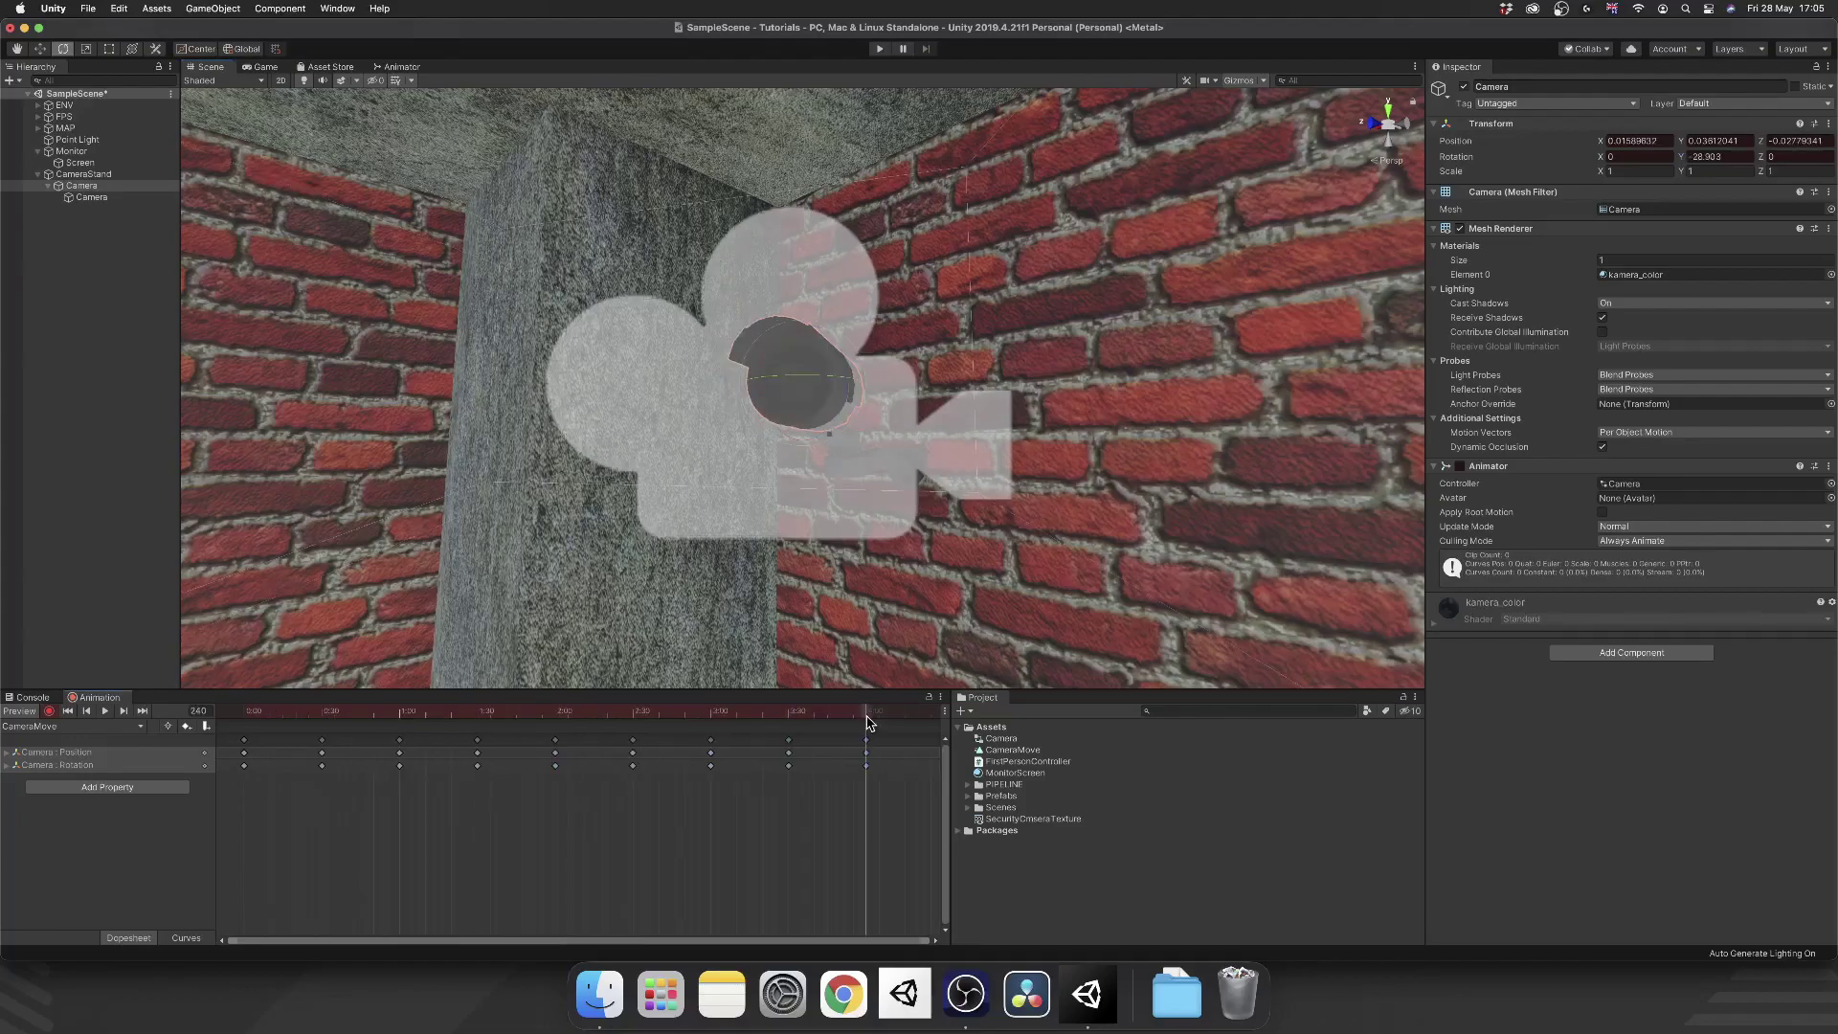
# Stop recording, preview the pan, and bring up the Animator state graph.
pyautogui.click(51, 710)
pyautogui.click(105, 710)
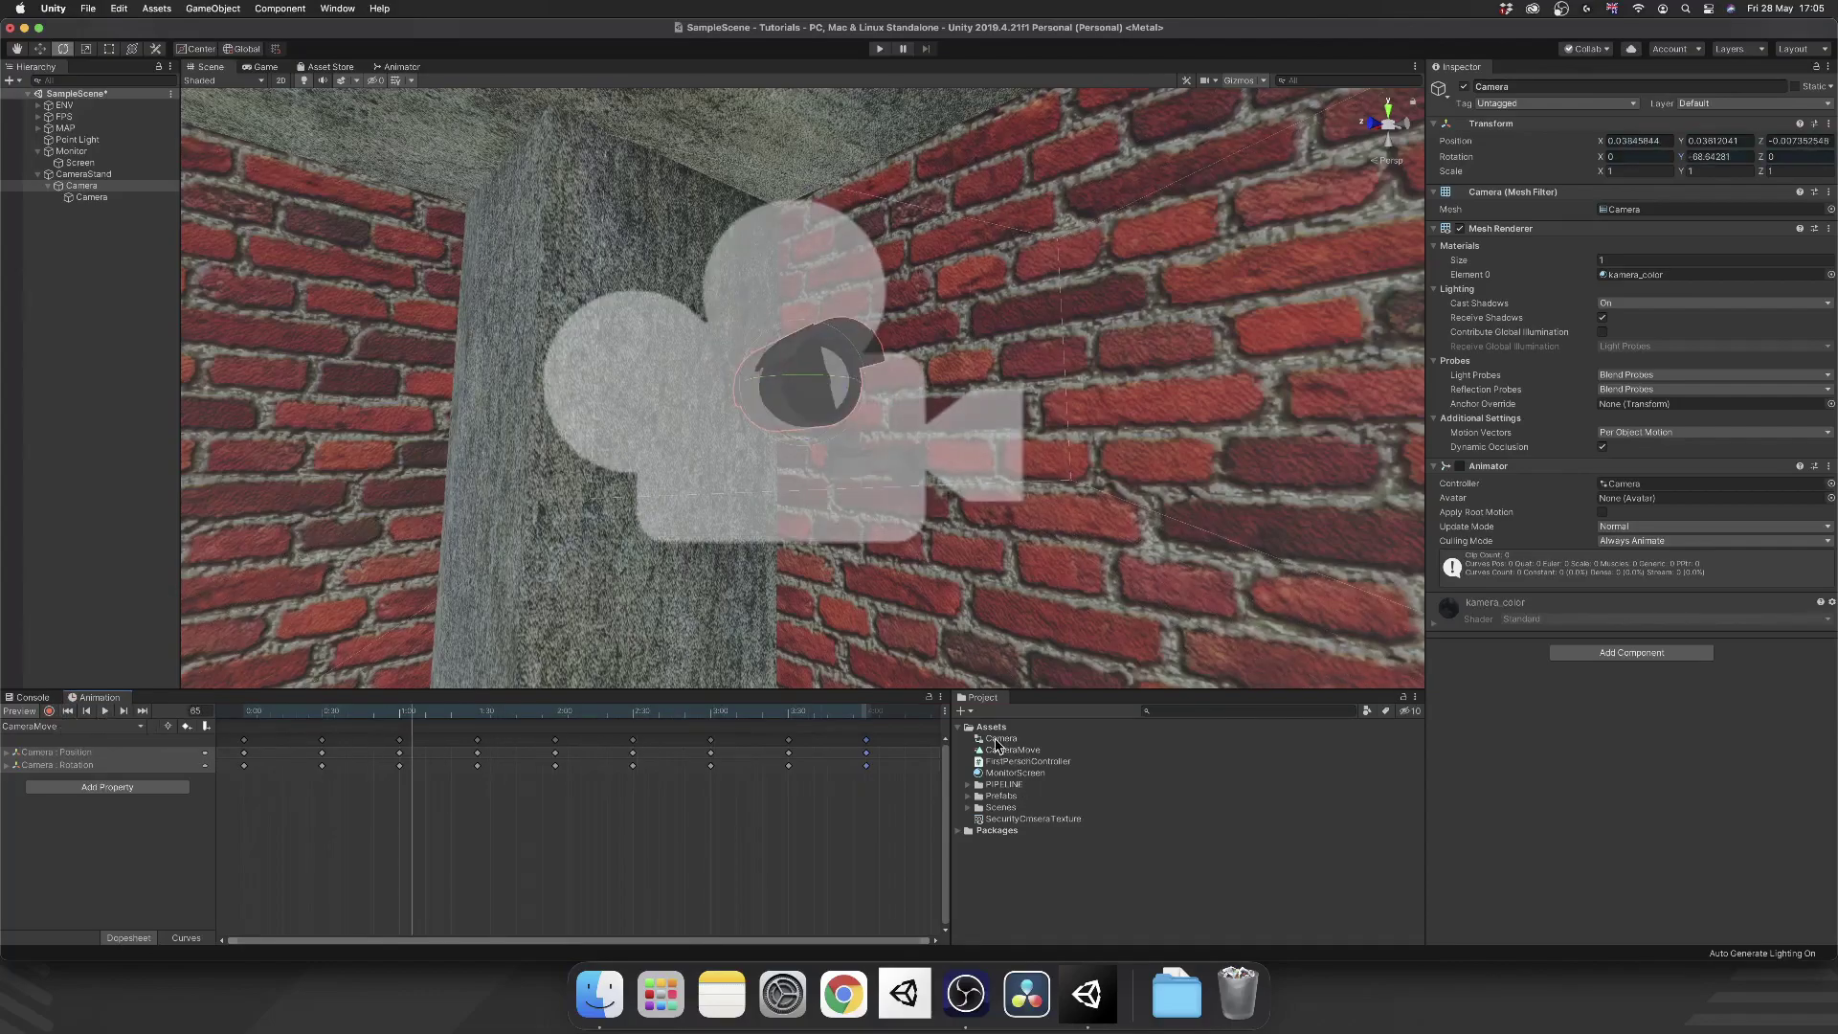
pyautogui.click(400, 67)
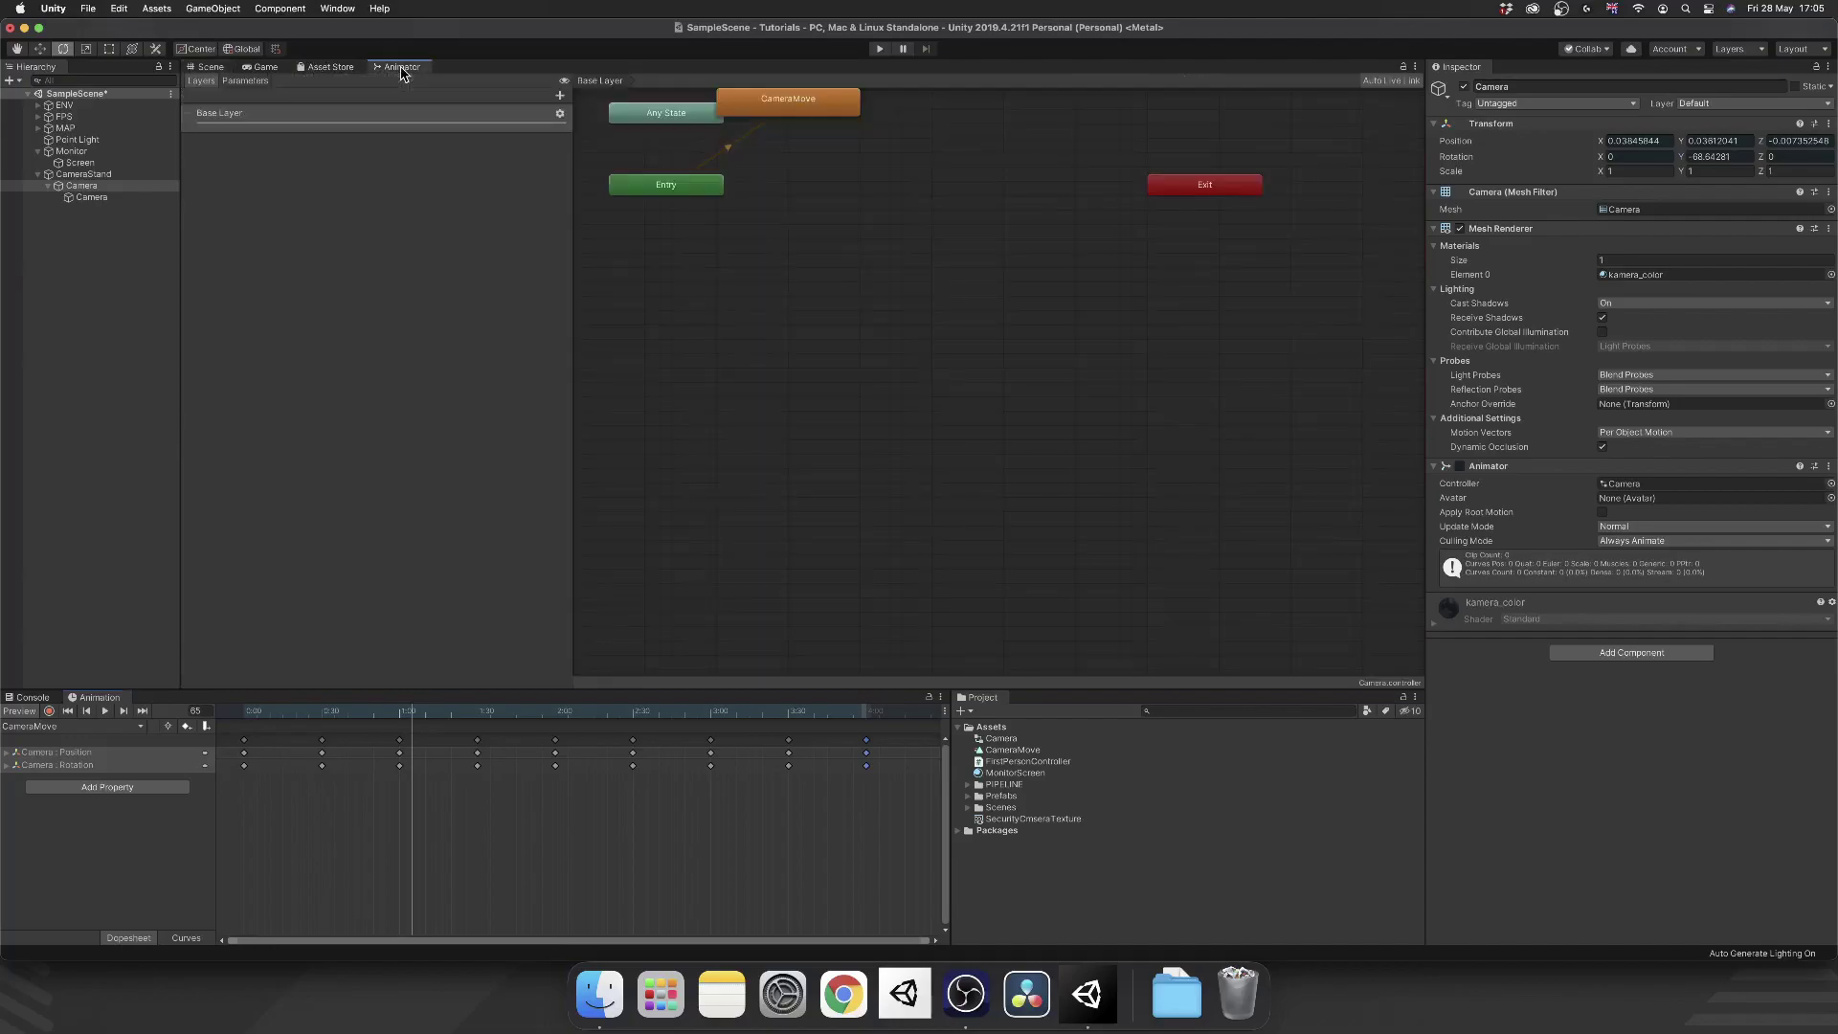
# Set the CameraMove state's speed to 0.25, save the scene with Cmd+S, and enter Play mode.
pyautogui.click(847, 114)
pyautogui.click(1616, 136)
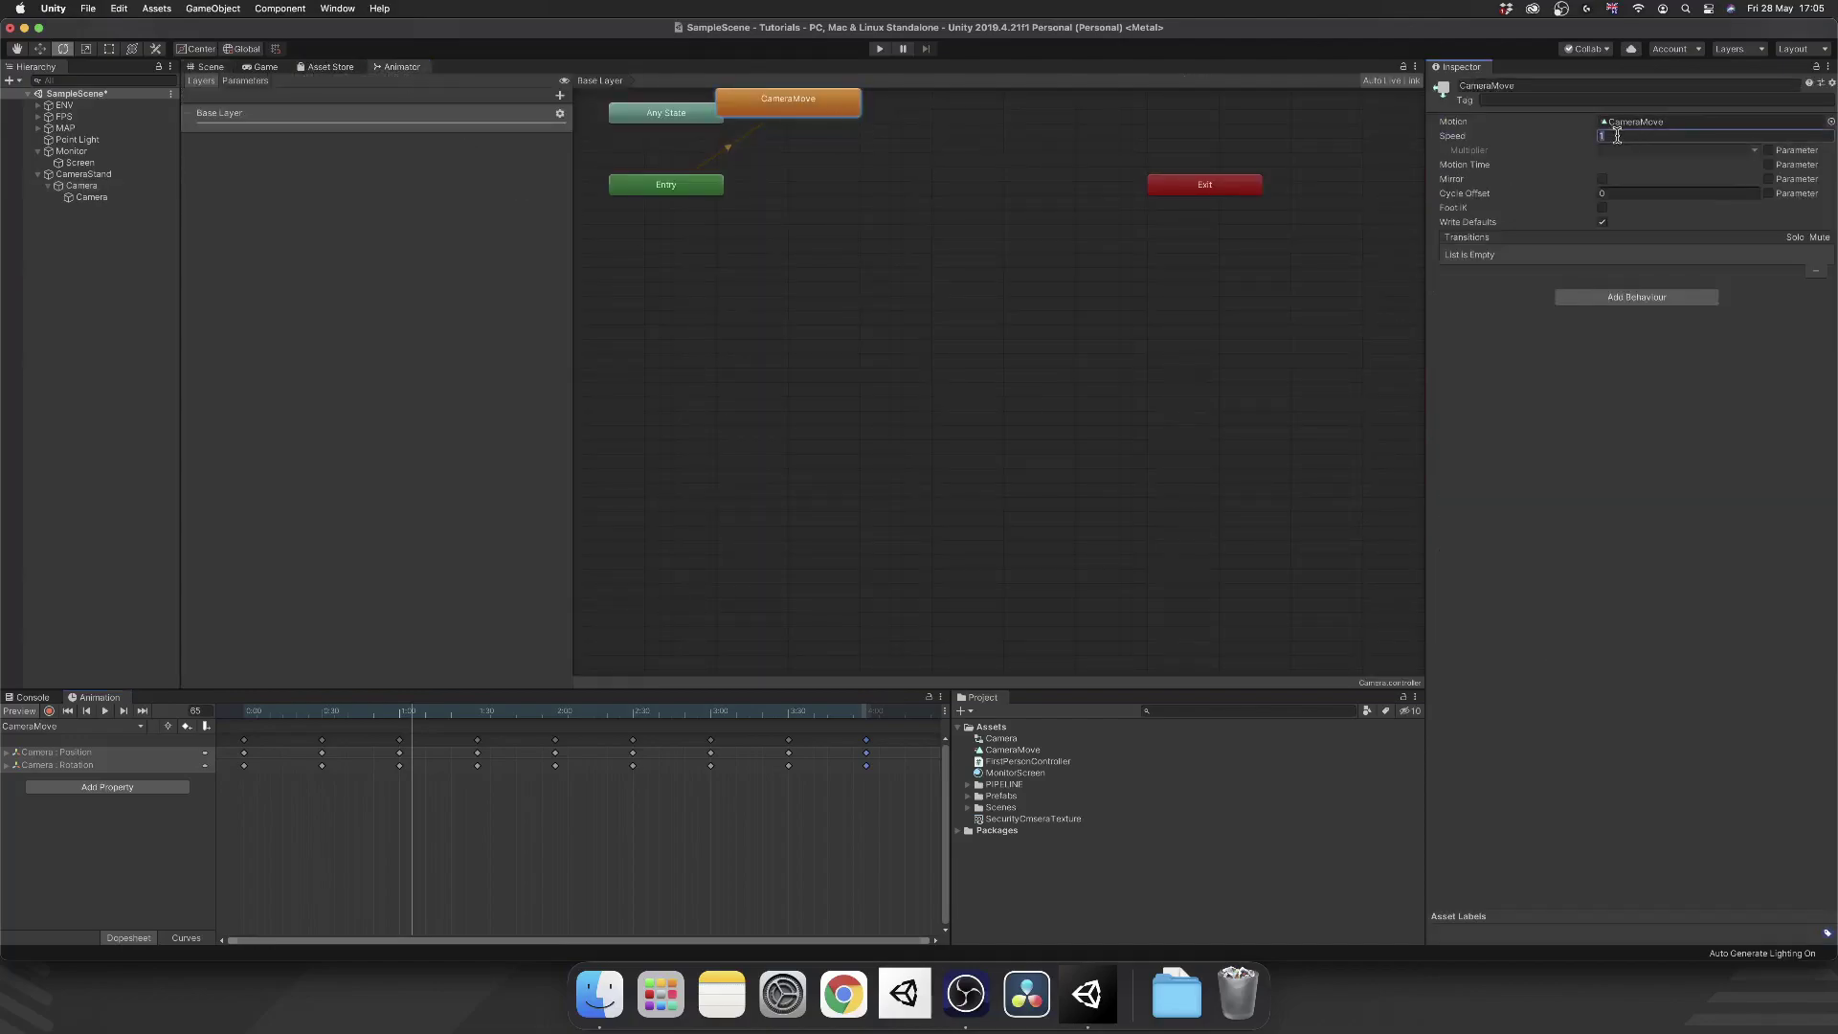
pyautogui.click(217, 68)
pyautogui.click(92, 197)
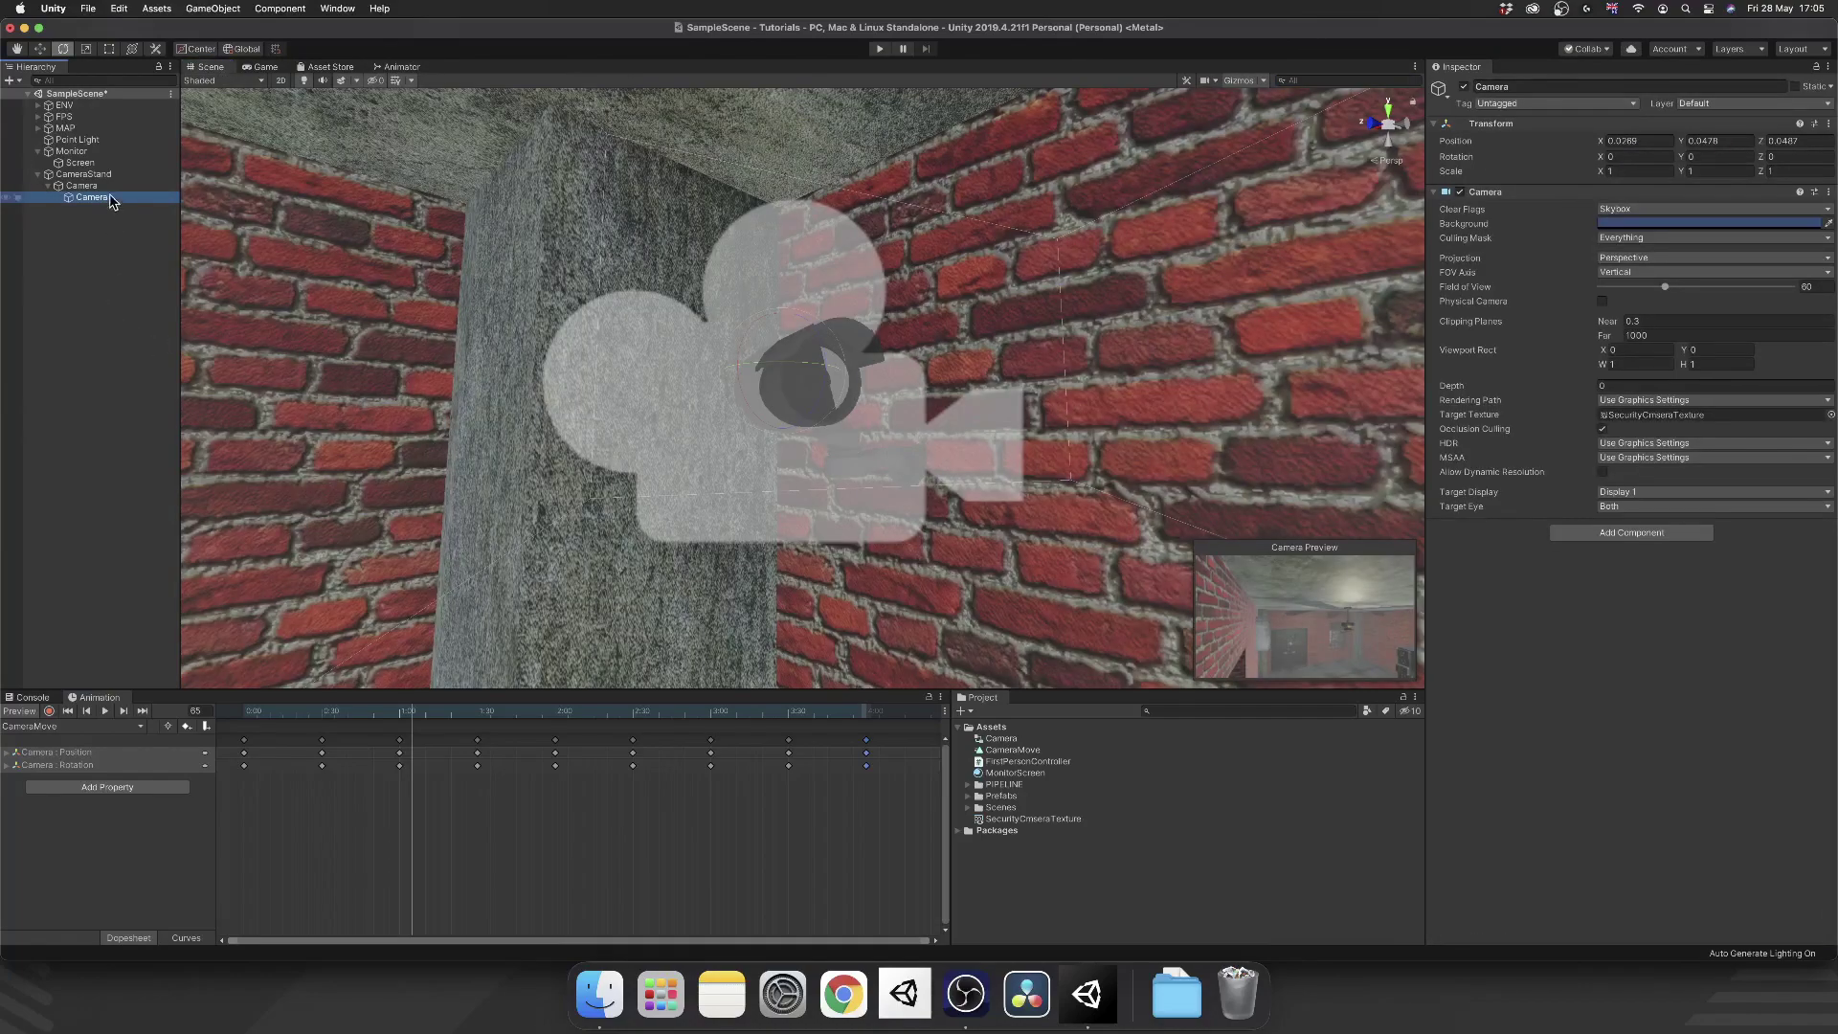
pyautogui.click(103, 188)
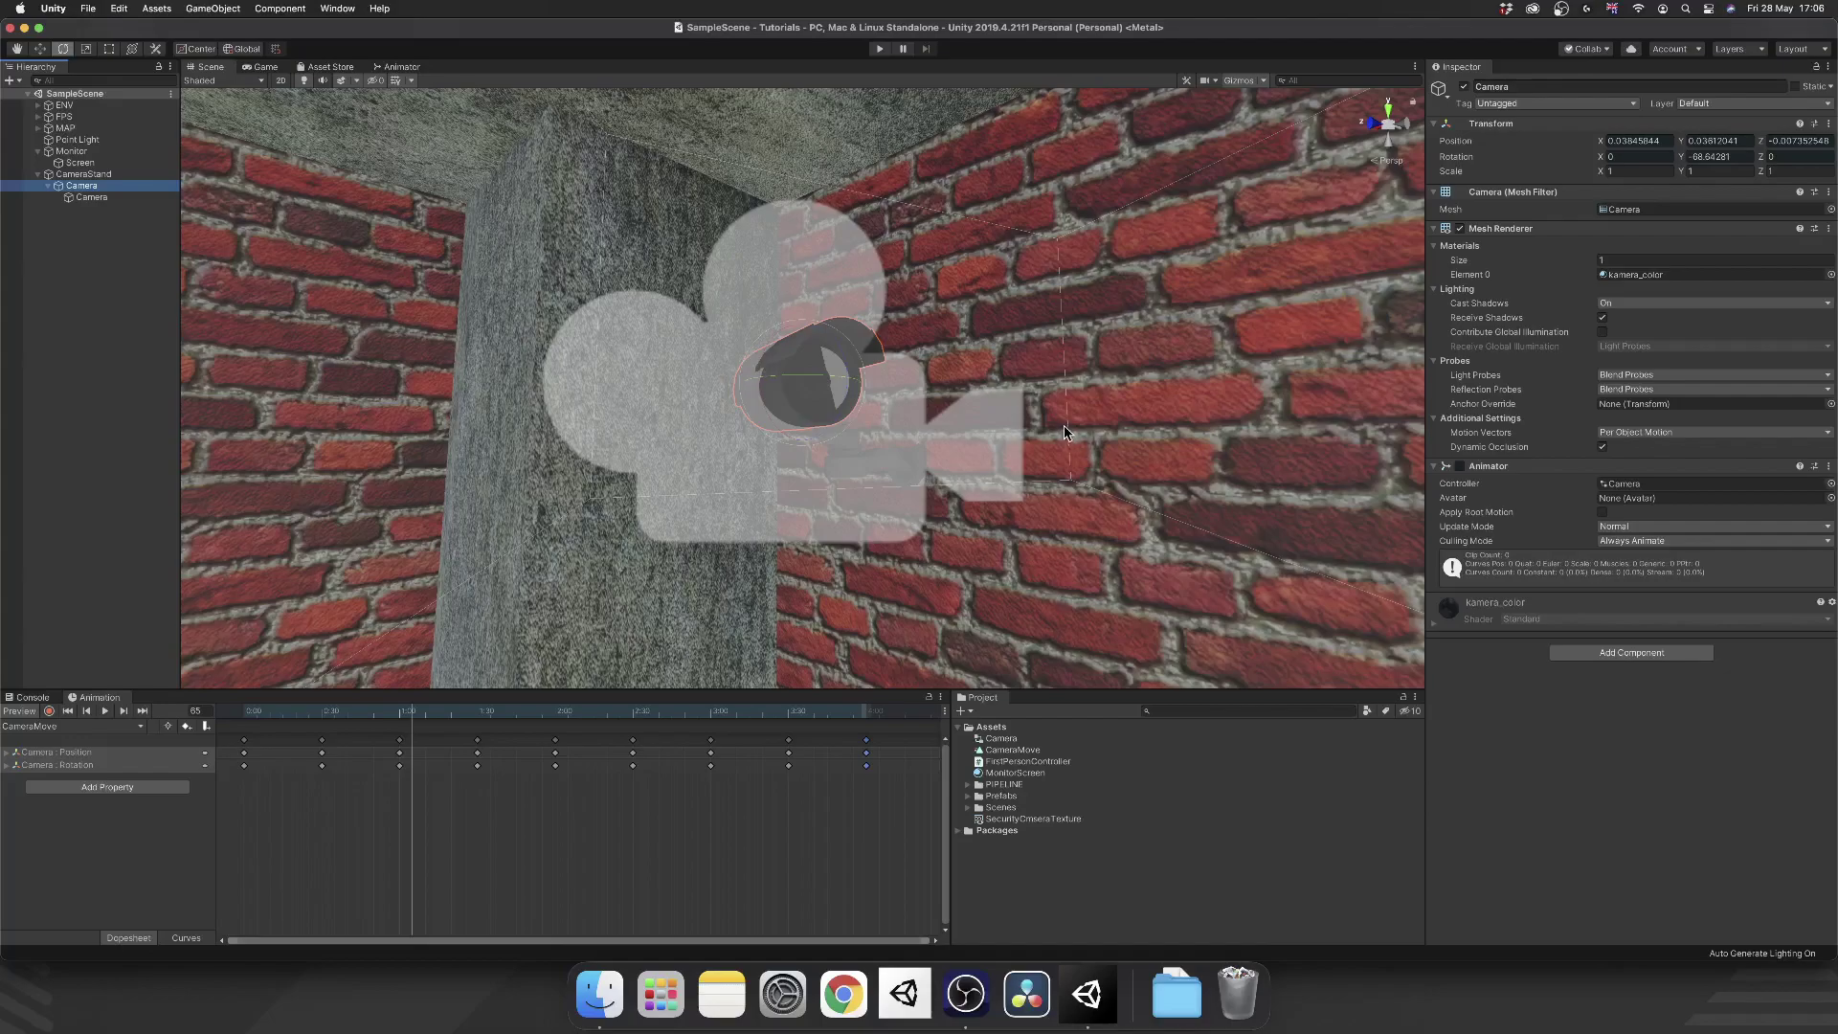
pyautogui.press('super+s')
pyautogui.click(878, 49)
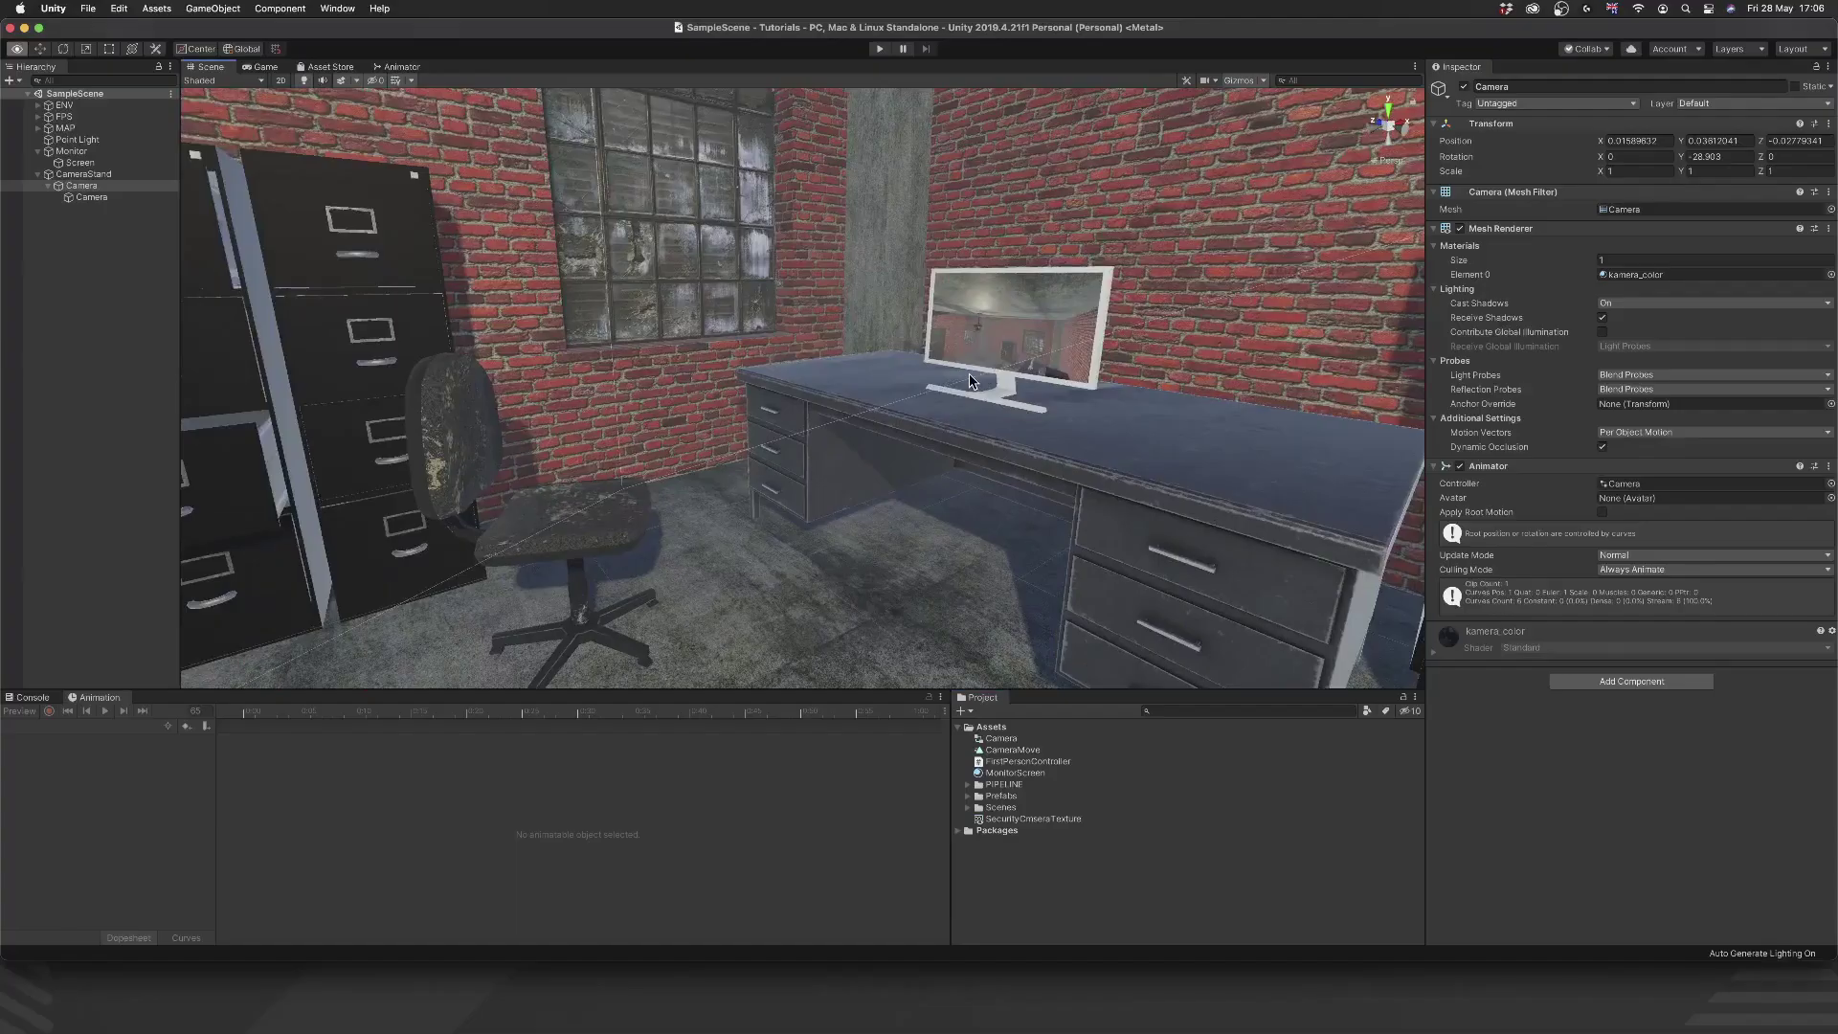
pyautogui.keyDown('alt'); pyautogui.moveTo(969, 374); pyautogui.dragTo(1015, 373); pyautogui.keyUp('alt')
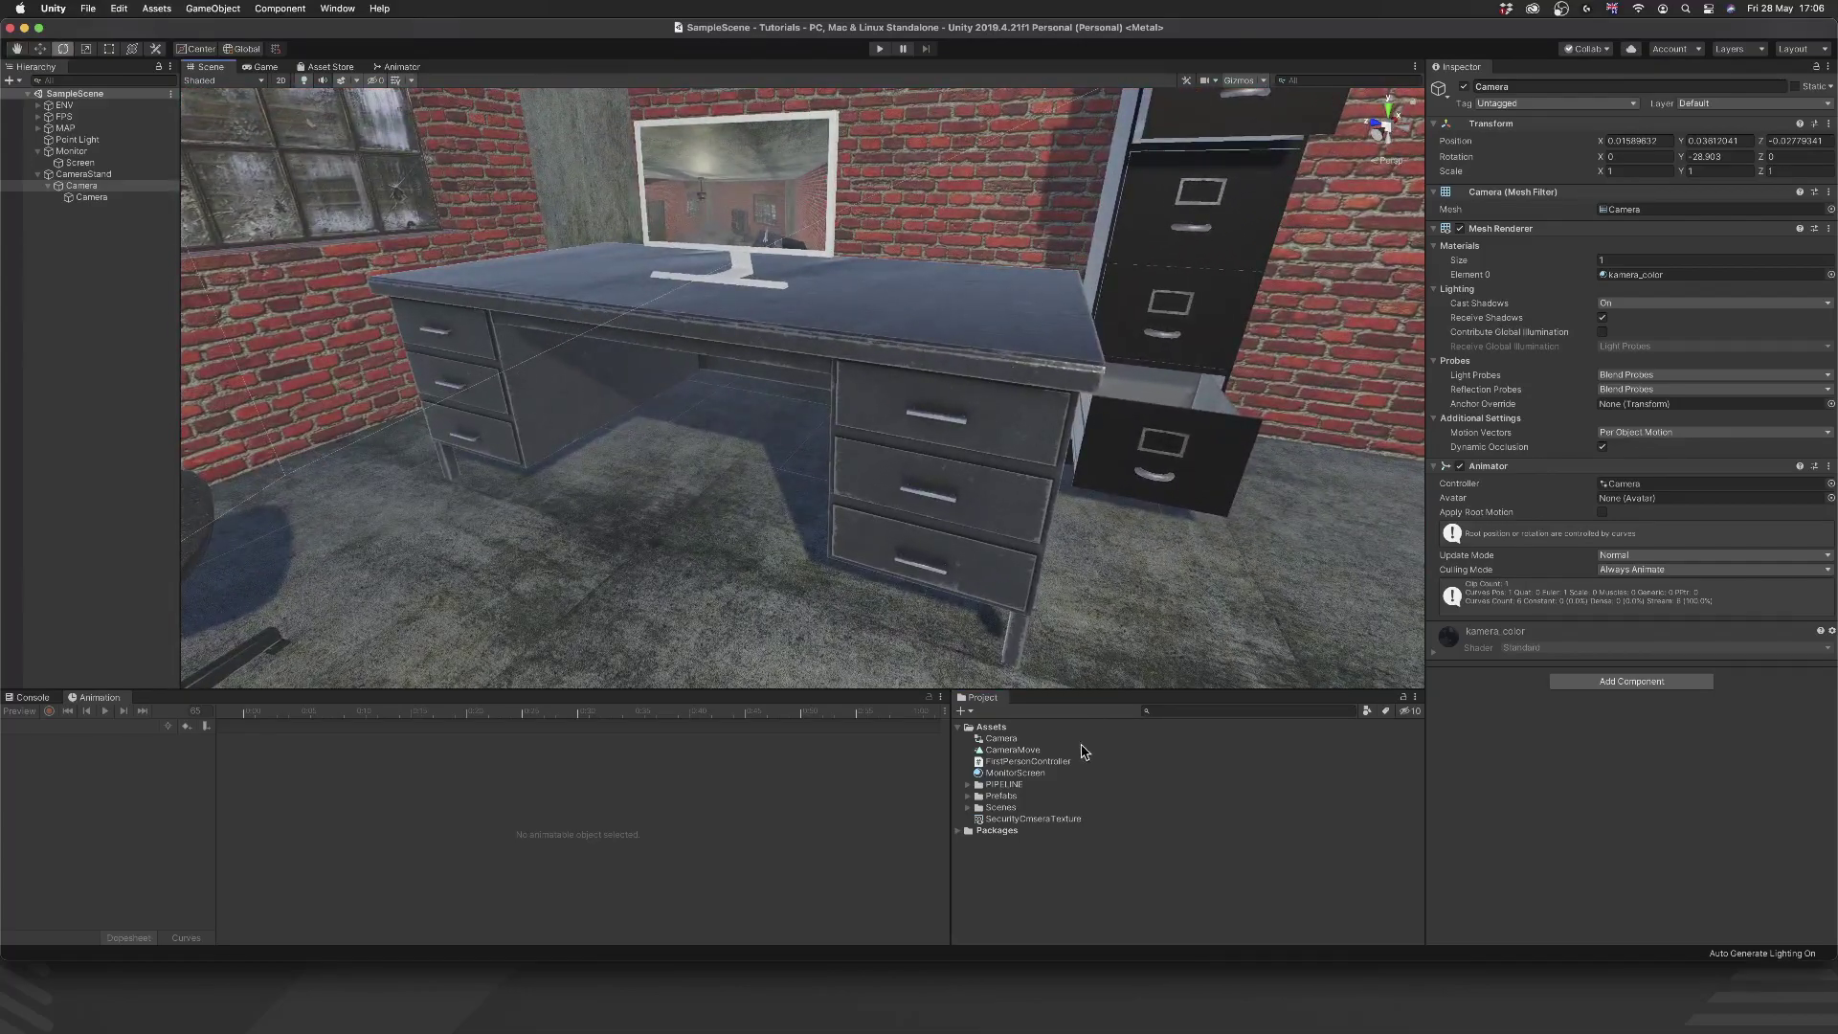
# Drag the MonitorScreen material onto the desk and enter Play mode to watch the panning feed.
pyautogui.click(1020, 774)
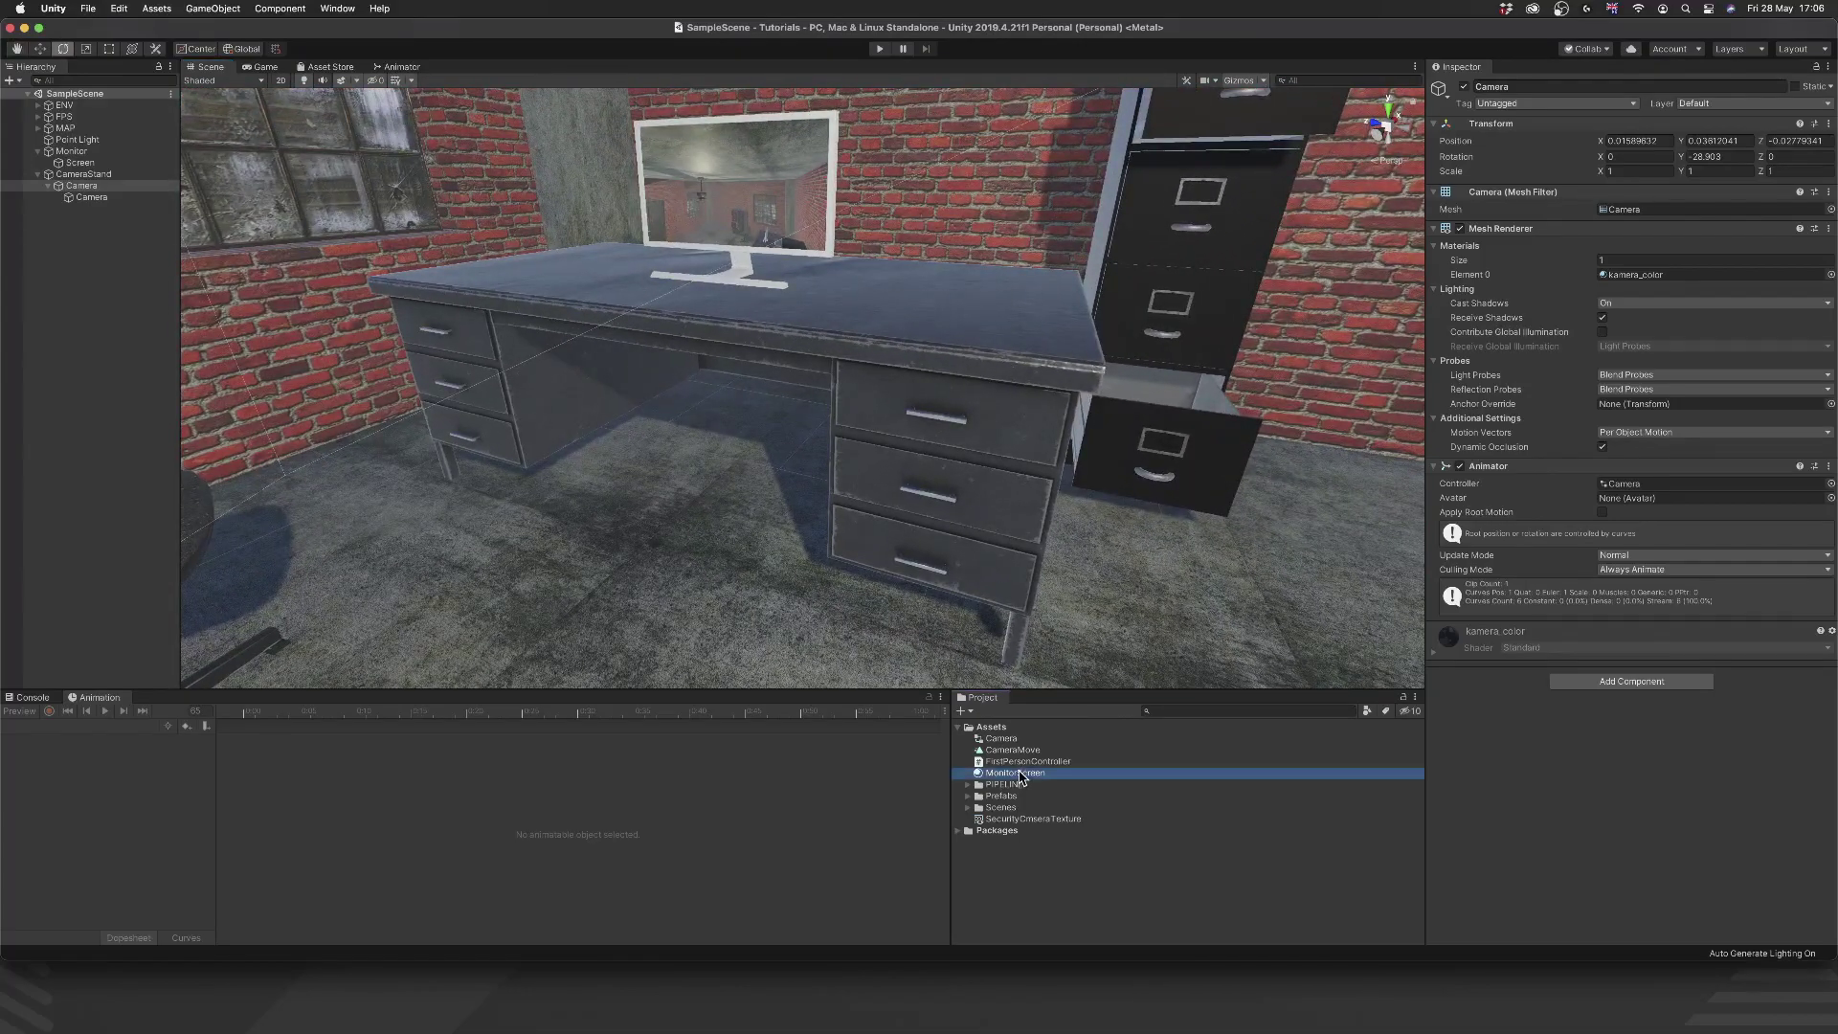
pyautogui.moveTo(1041, 675); pyautogui.dragTo(995, 441)
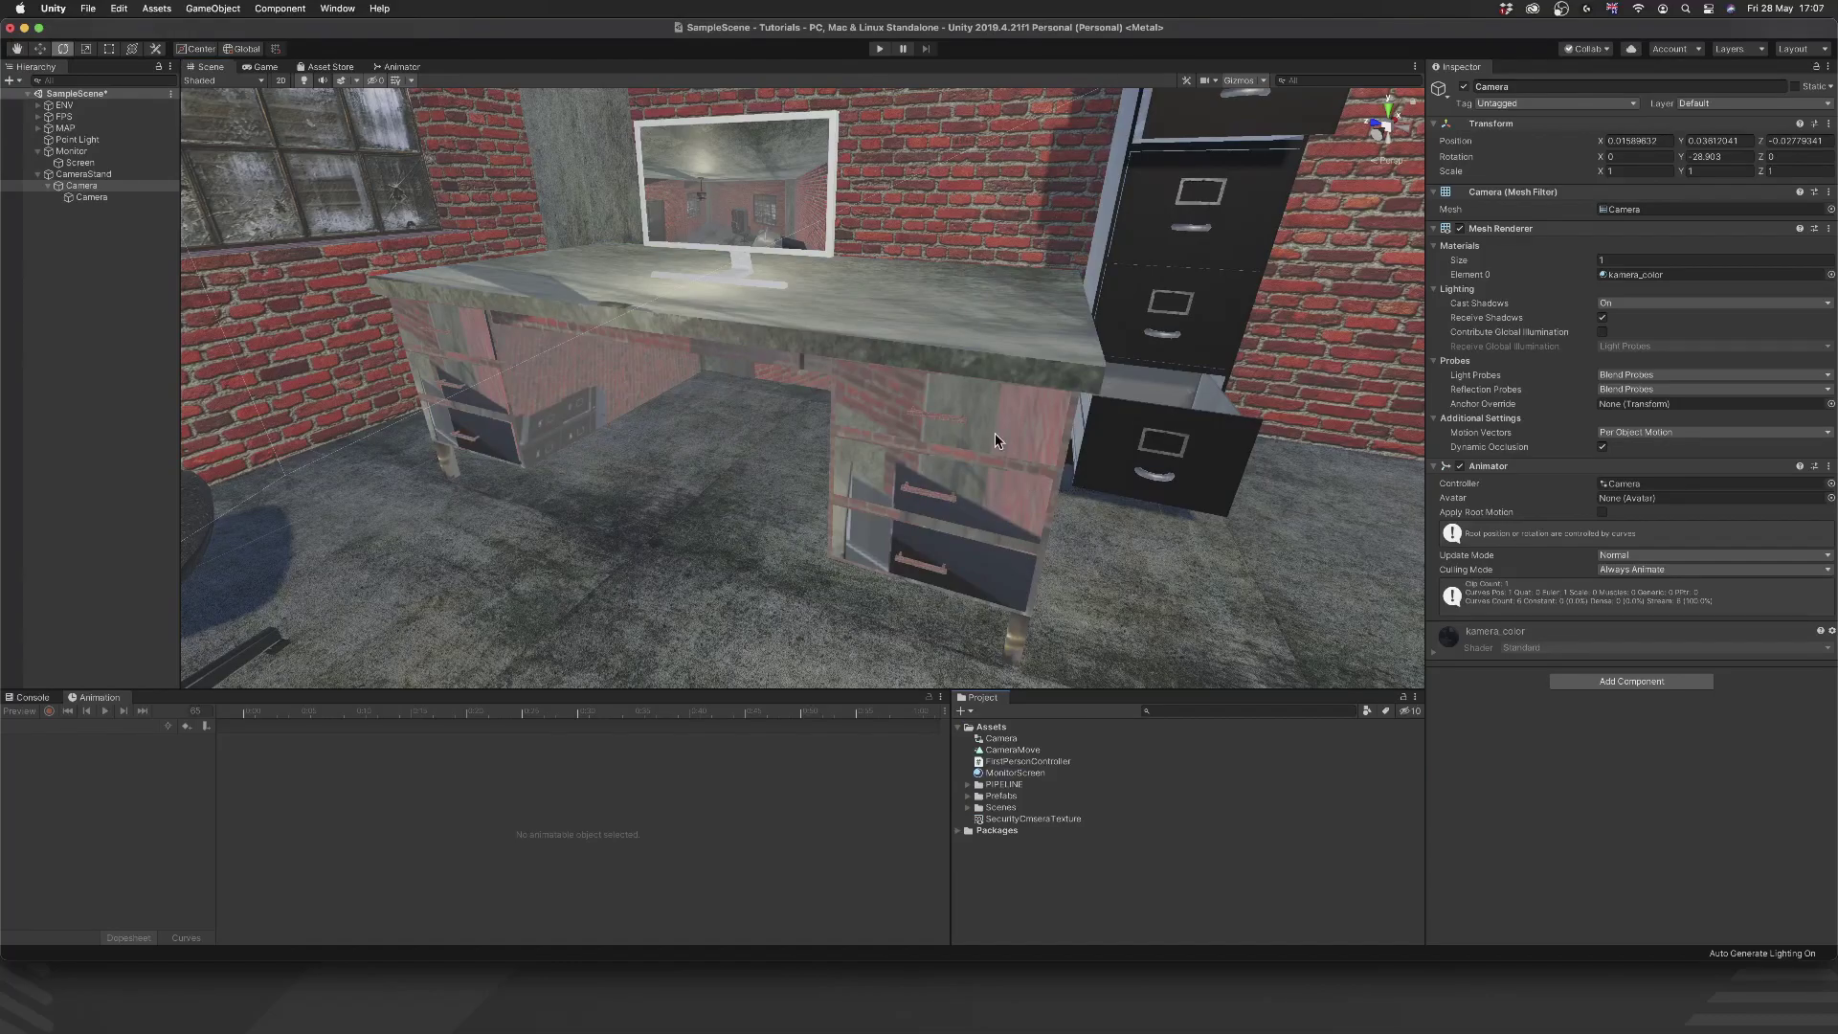
pyautogui.click(879, 49)
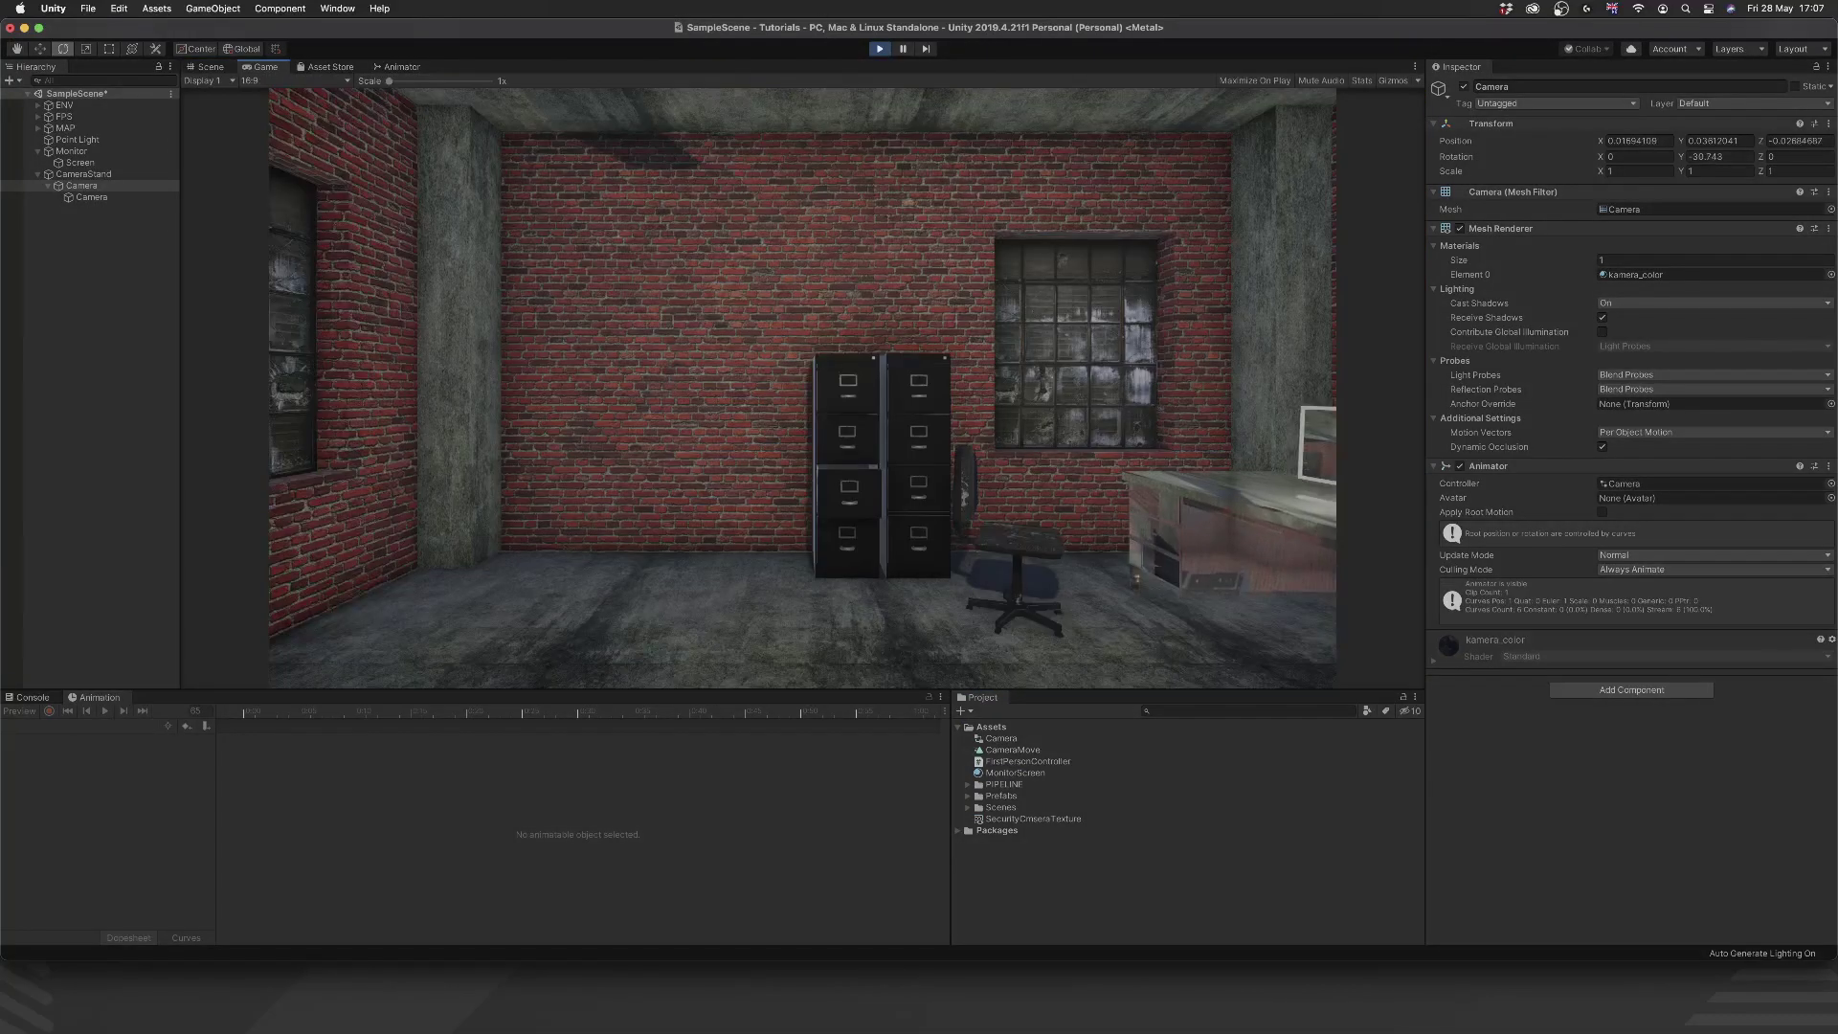